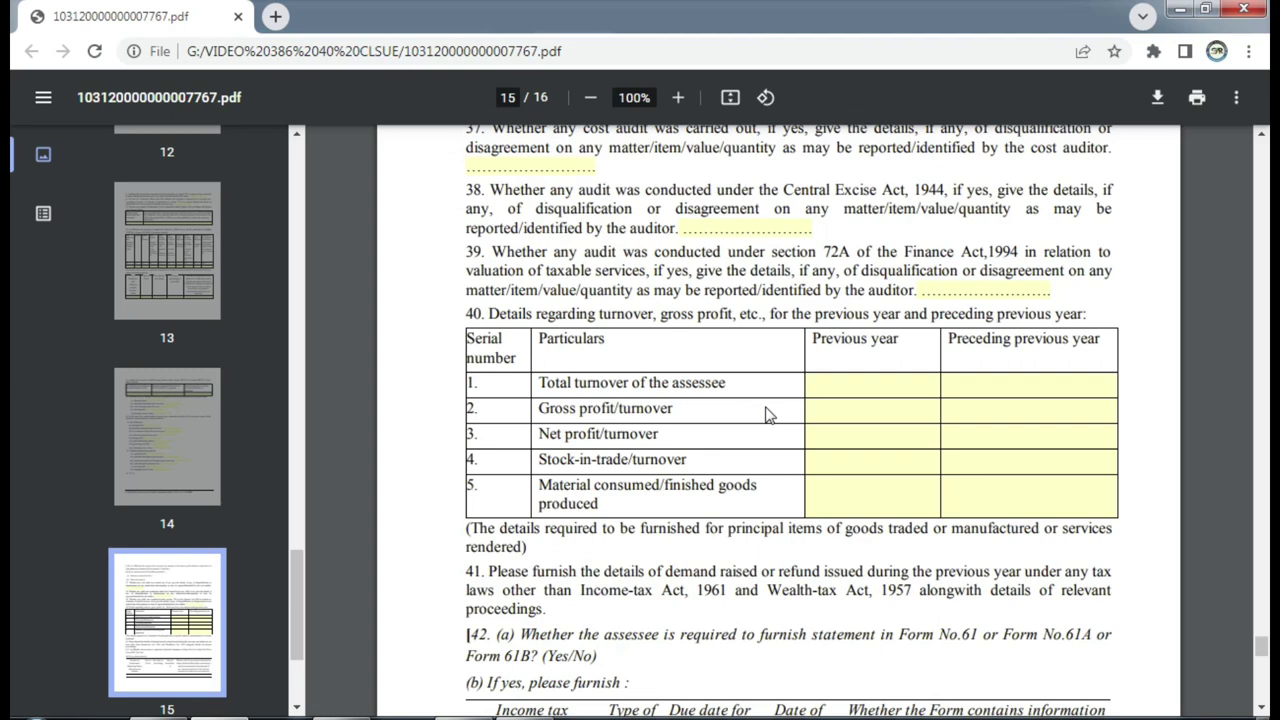
Switch to the Excel workbook and review the trading, P&L and balance sheet worksheets, ending at the Particulars table on Sheet1.
left_click(869, 384)
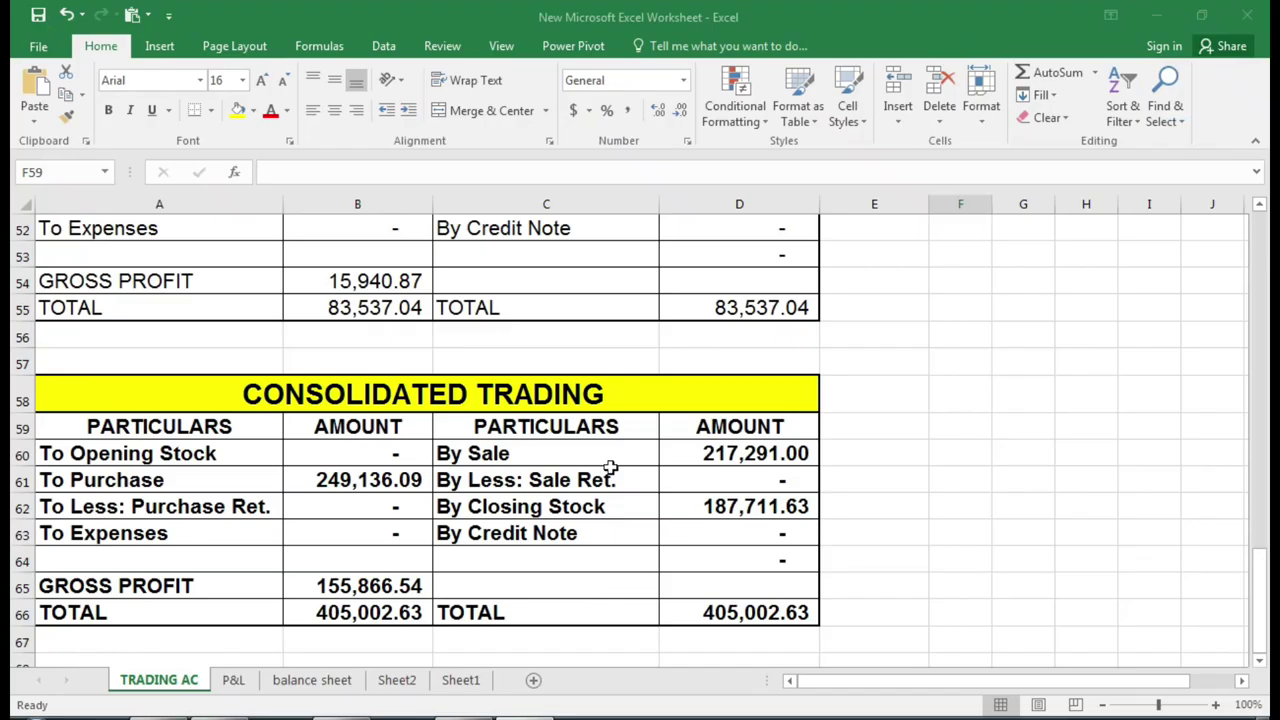
scroll(610, 467, "up", 8)
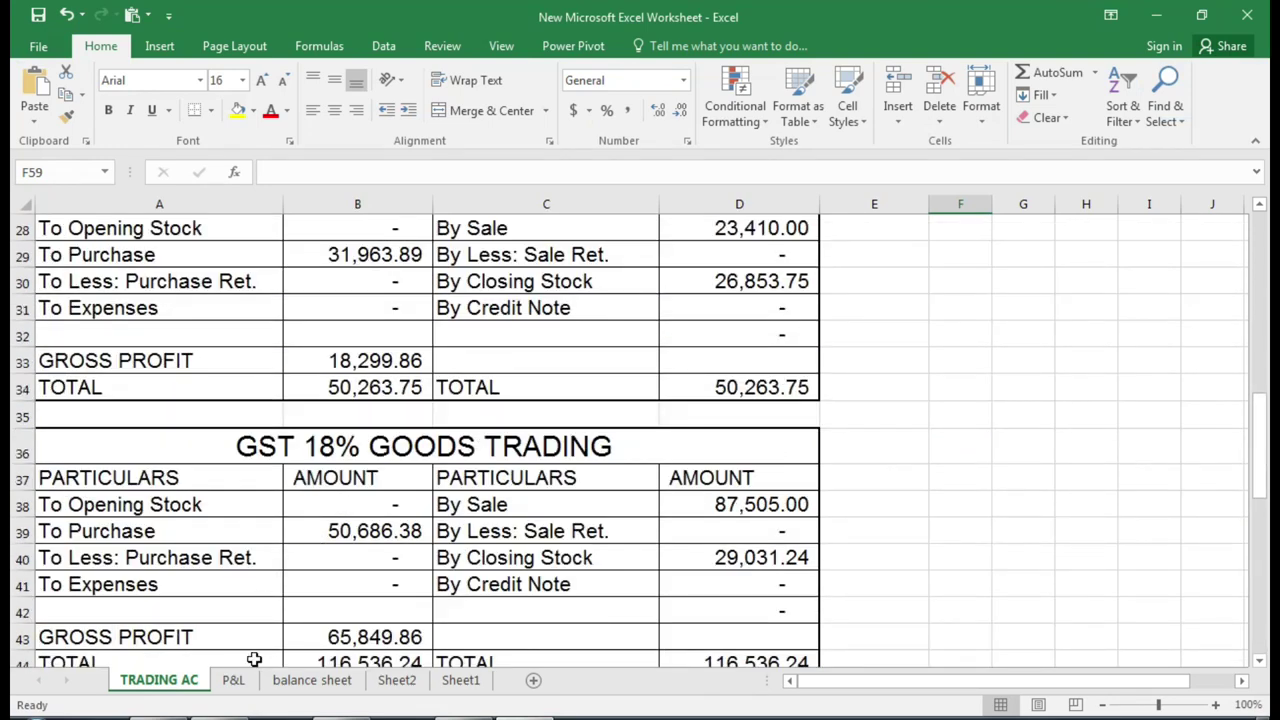
left_click(240, 680)
left_click(312, 680)
scroll(440, 424, "up", 2)
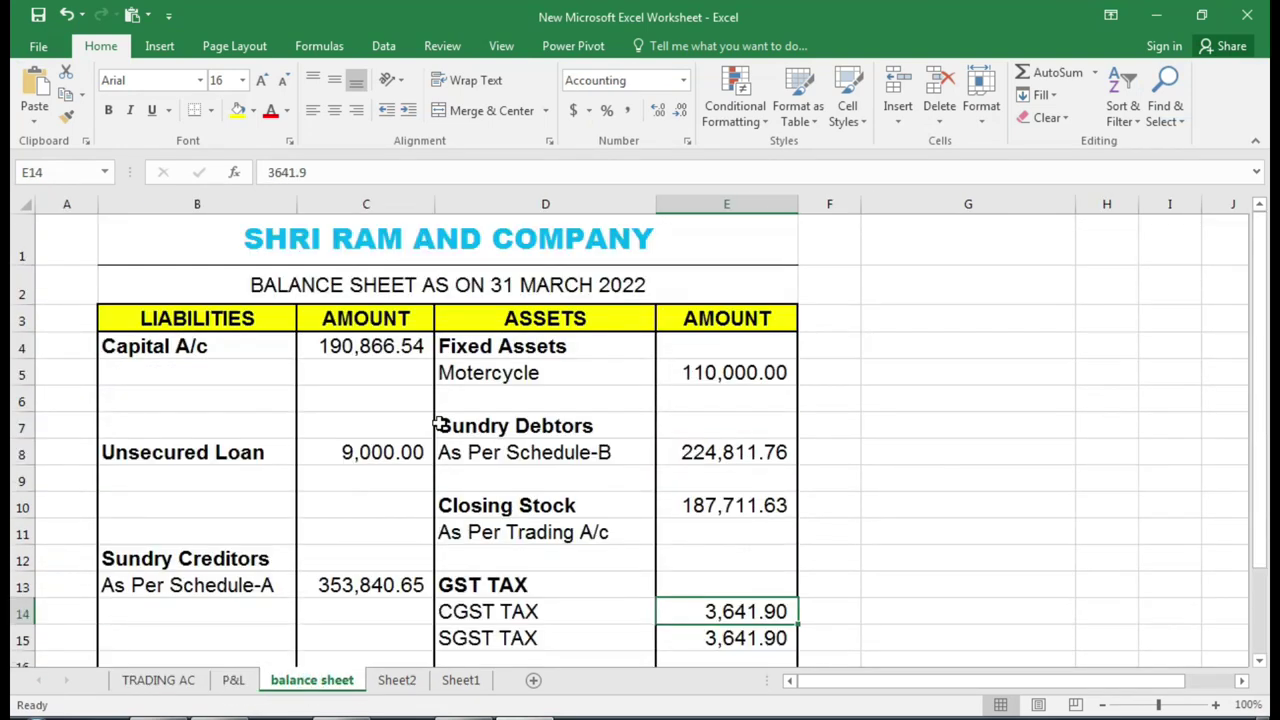
left_click(461, 680)
left_click(271, 489)
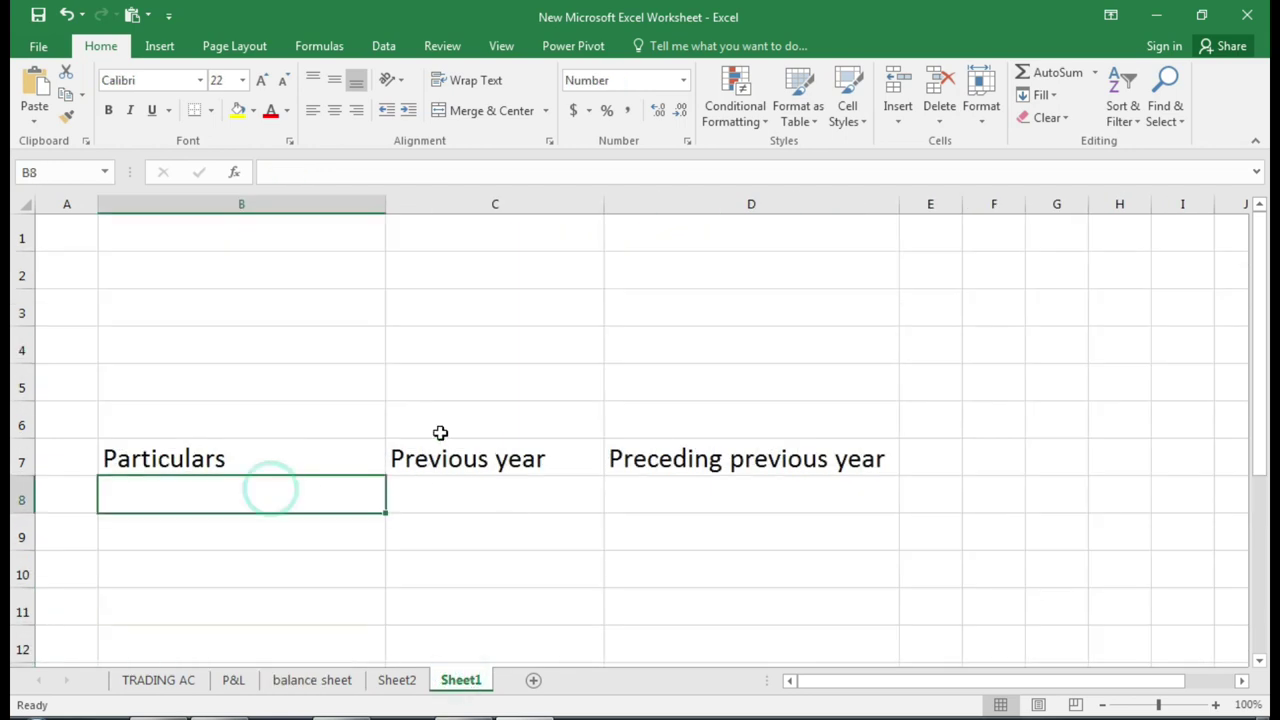
scroll(440, 432, "down", 2)
scroll(440, 432, "up", 1)
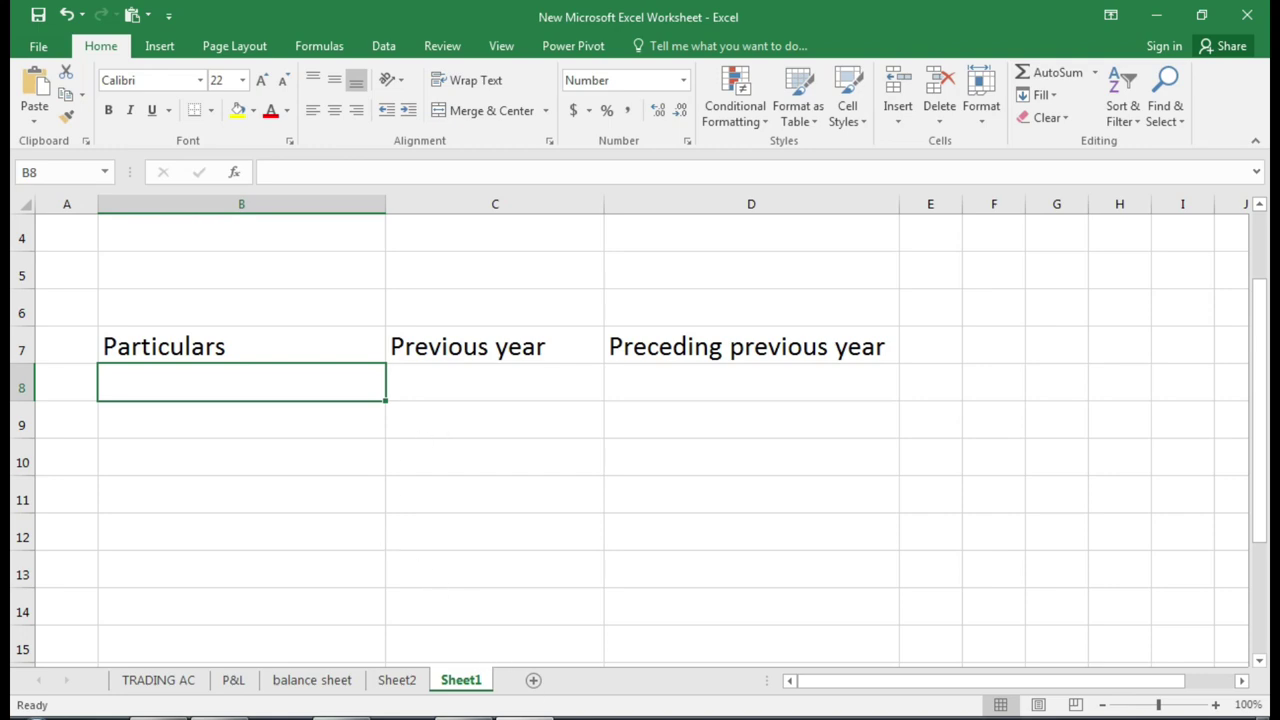
Switch to the PDF form in Chrome and examine the particulars and year columns of the clause 40 turnover table.
key("alt+Tab")
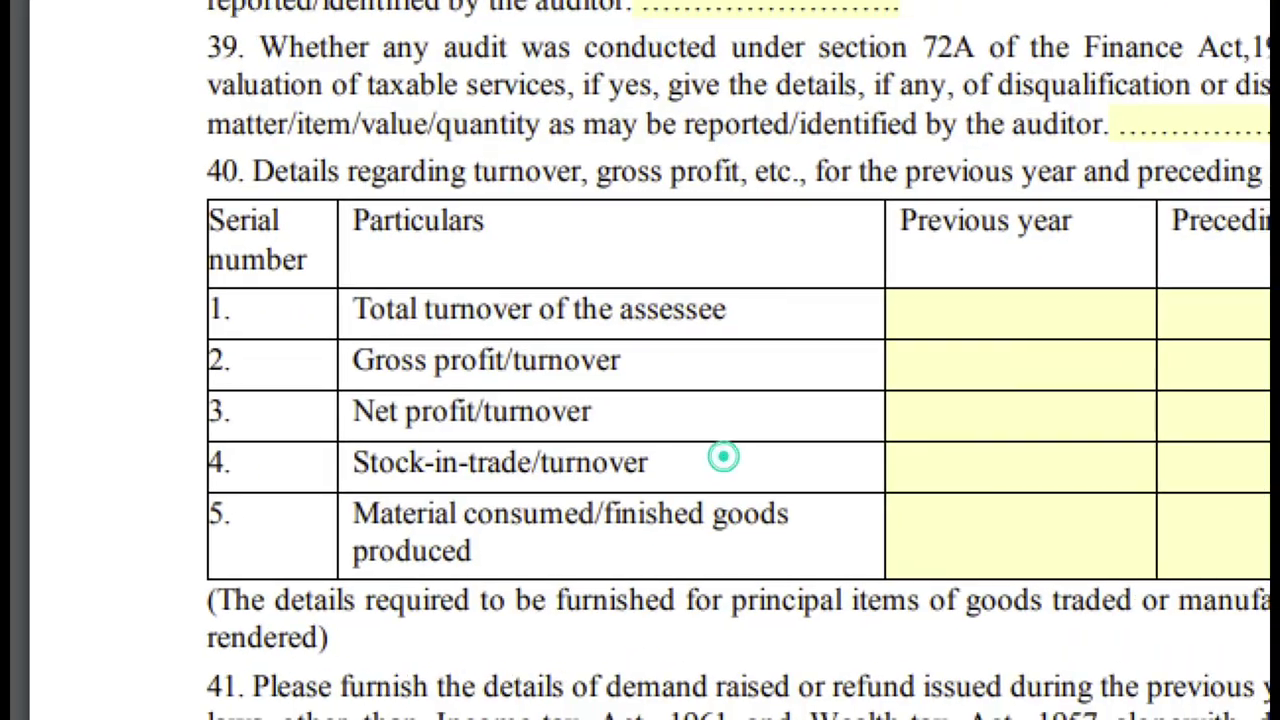
mouse_move(331, 280)
left_mouse_down()
mouse_move(523, 363)
mouse_move(863, 366)
mouse_move(888, 343)
left_mouse_up()
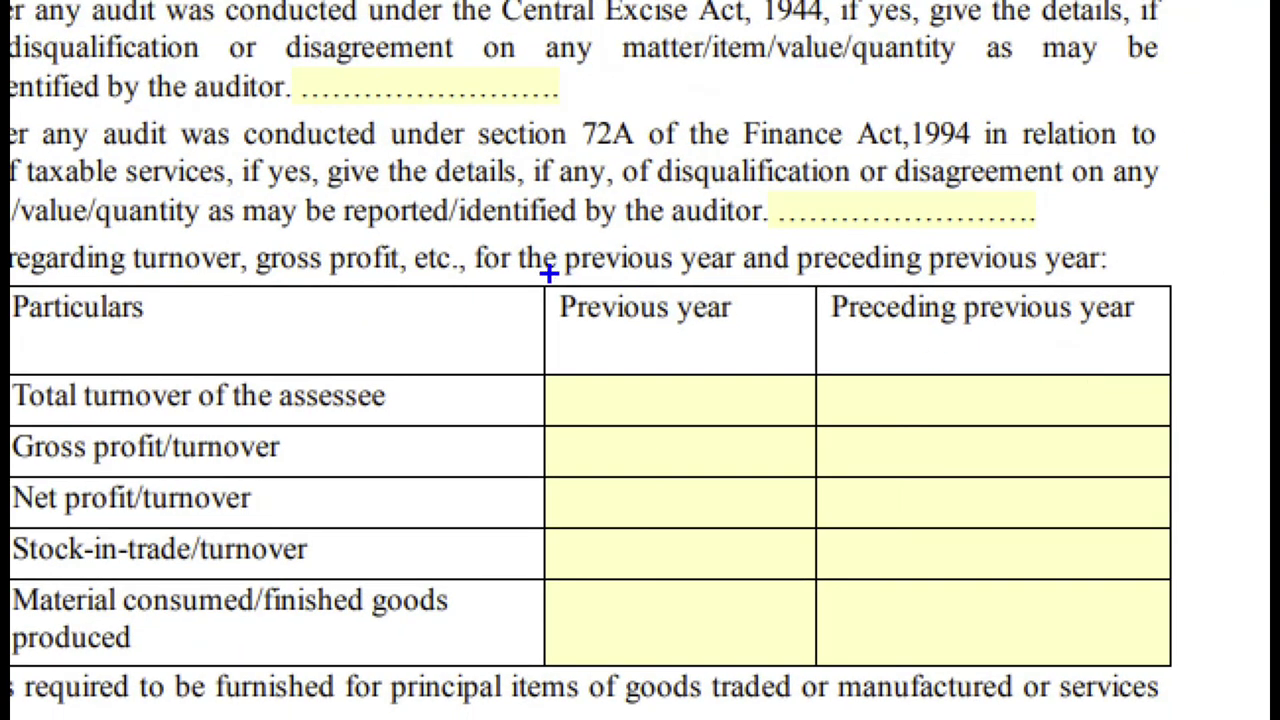
left_click_drag(691, 303, 904, 435)
left_click_drag(805, 325, 832, 378)
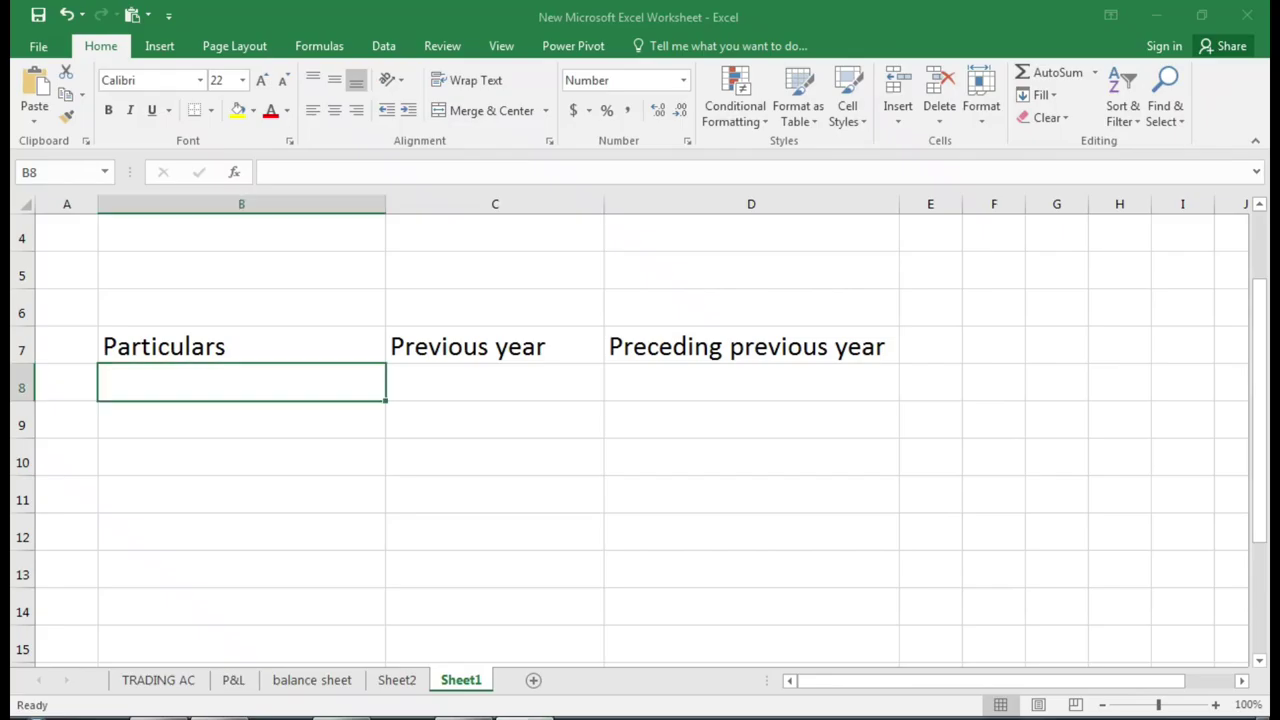
In Excel, enter FY 2021-22 in C6 above Previous year and FY 2020-21 in D6 above Preceding previous year.
left_click(492, 308)
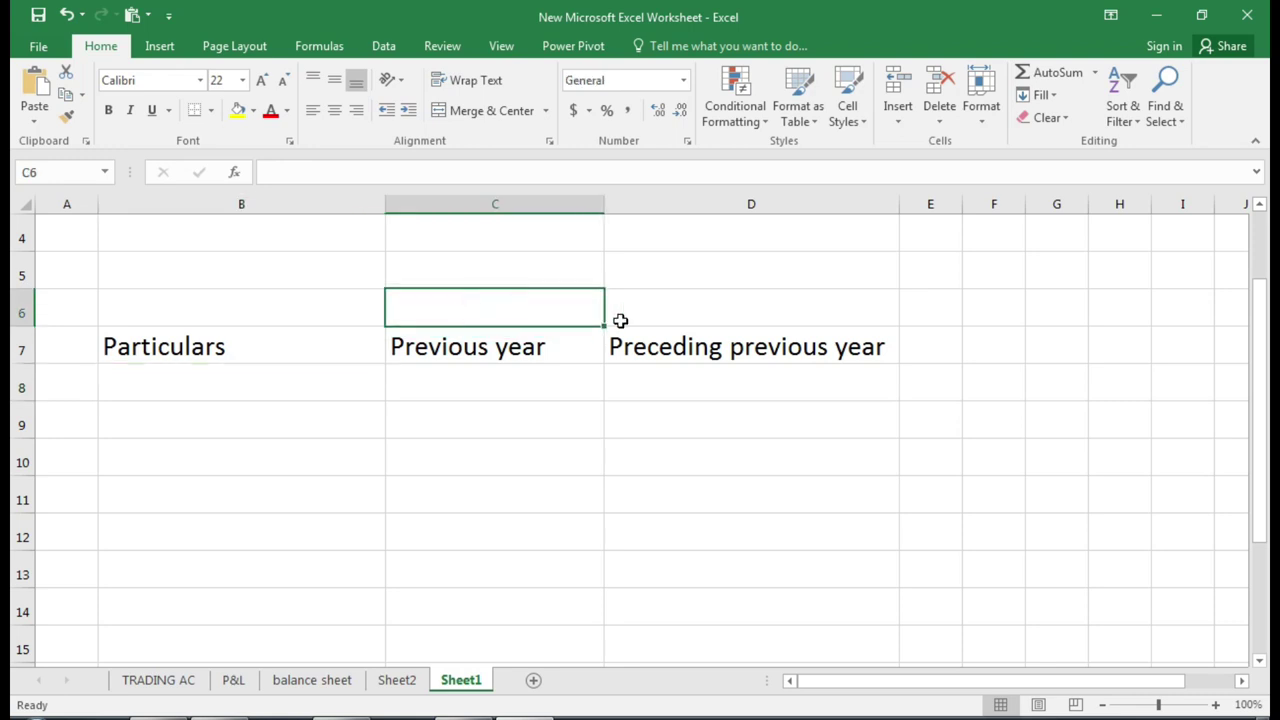
type("FY 2")
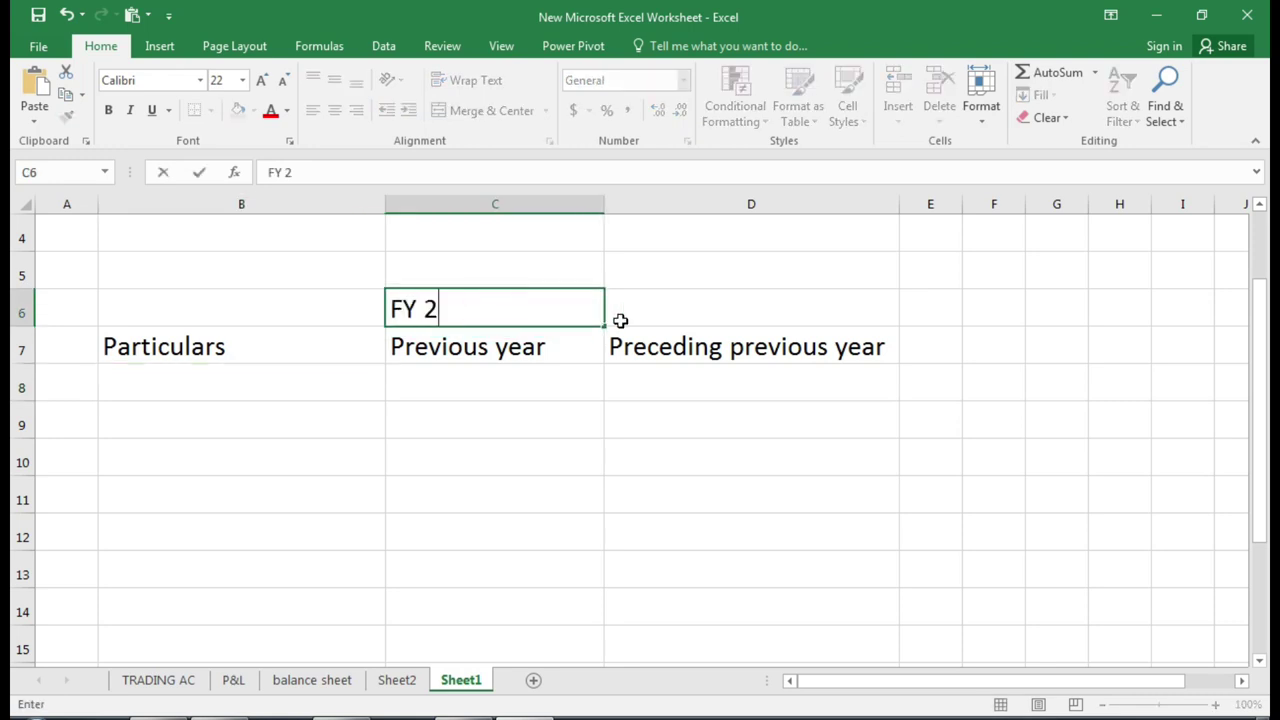
type("021-22")
key("Return")
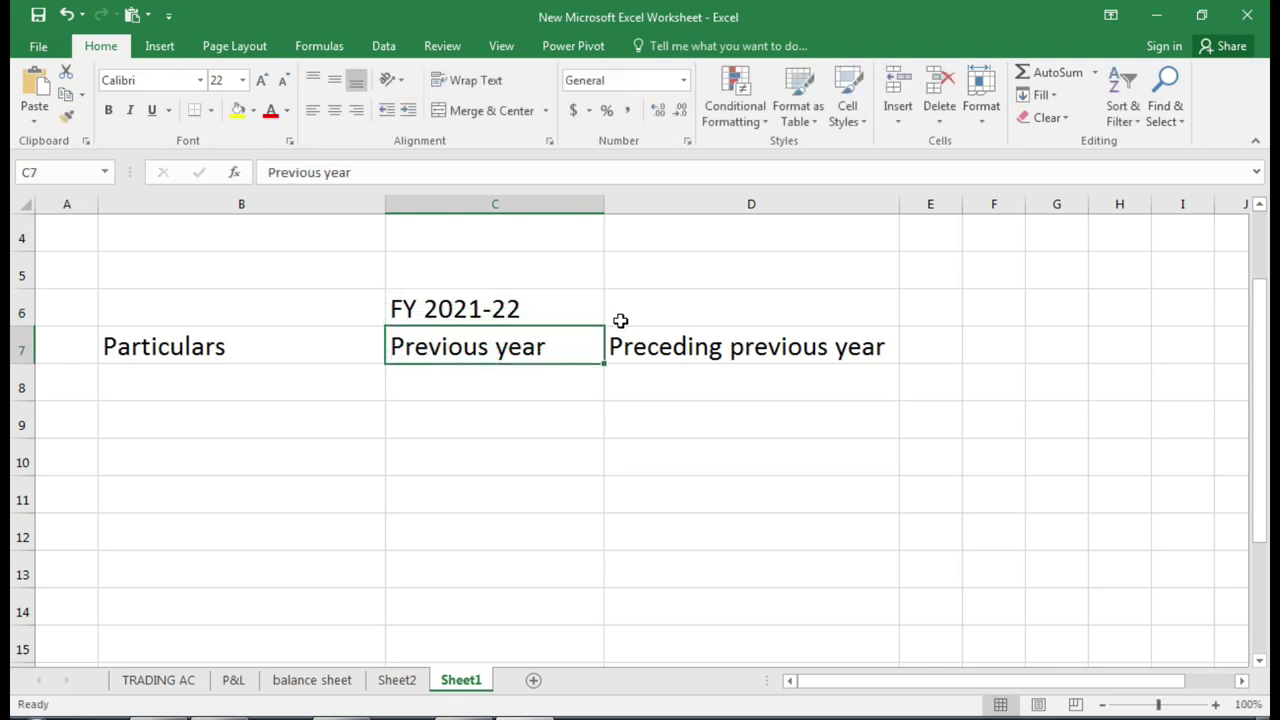
left_click(620, 320)
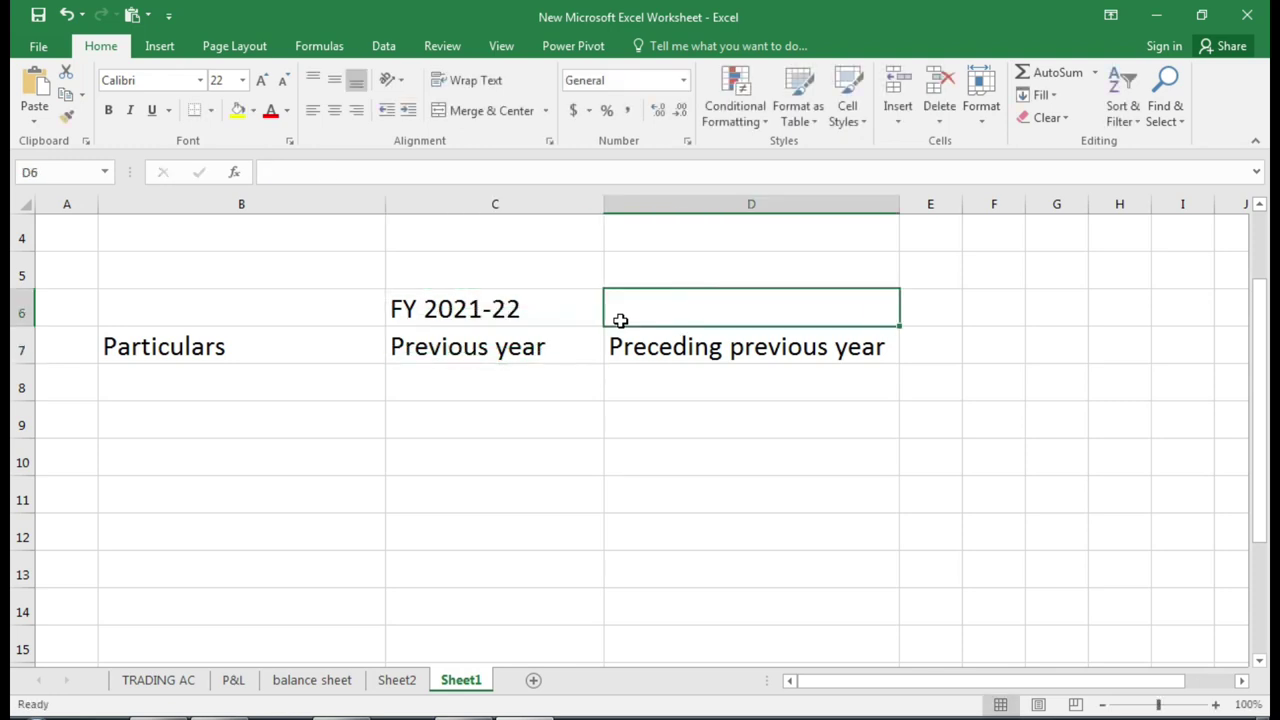
type("FY 20")
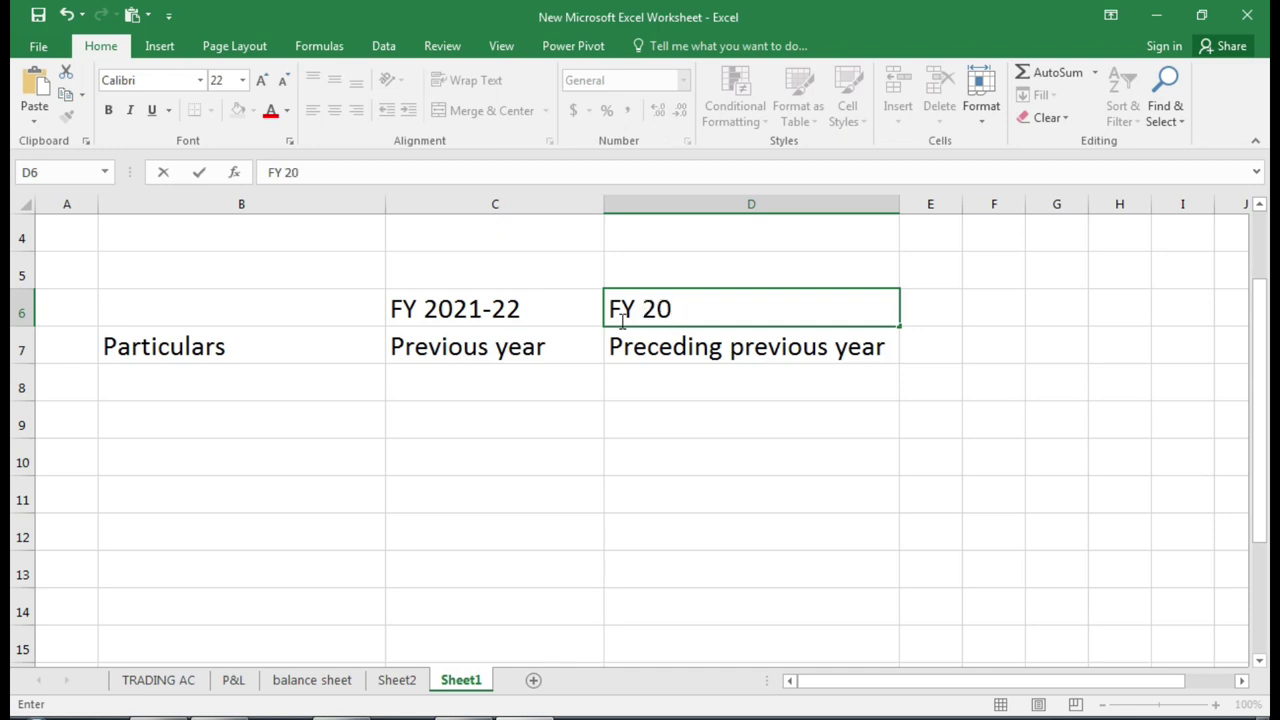
type("20-21")
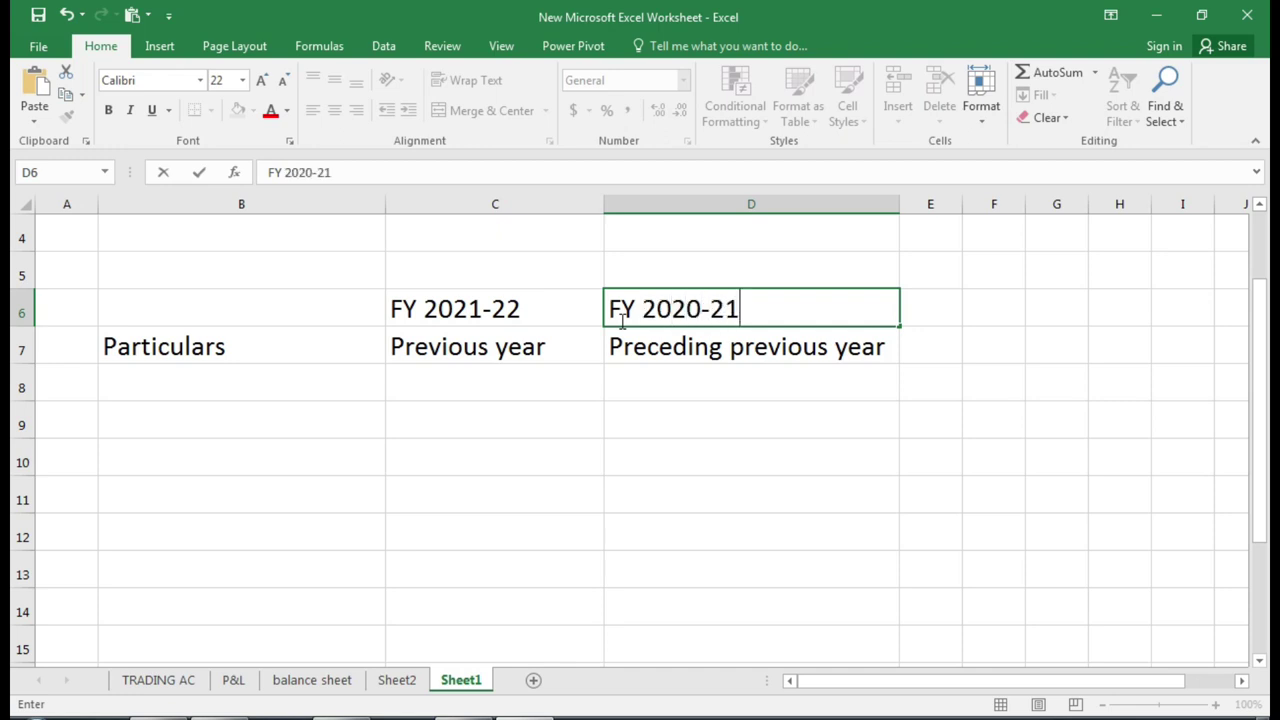
key("Return")
Compare the Sheet1 year columns with the clause 40 table in the PDF form, then return to Excel.
left_click(505, 310)
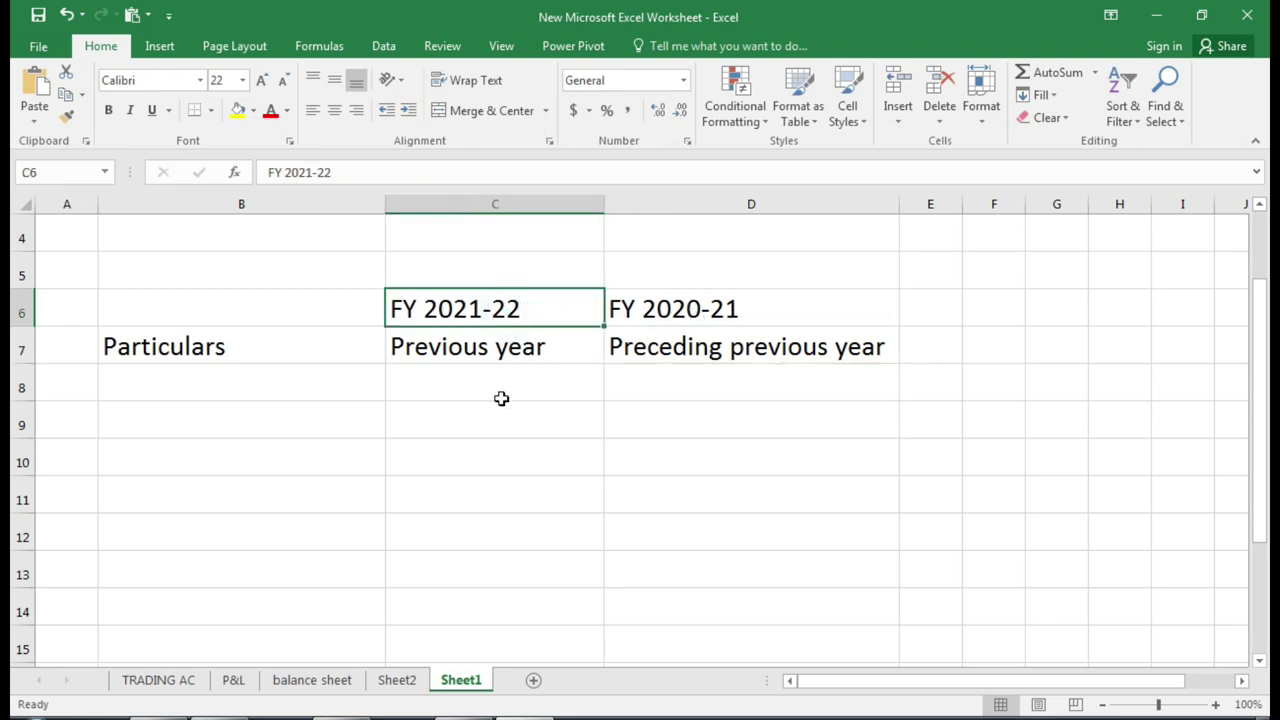
left_click(495, 378)
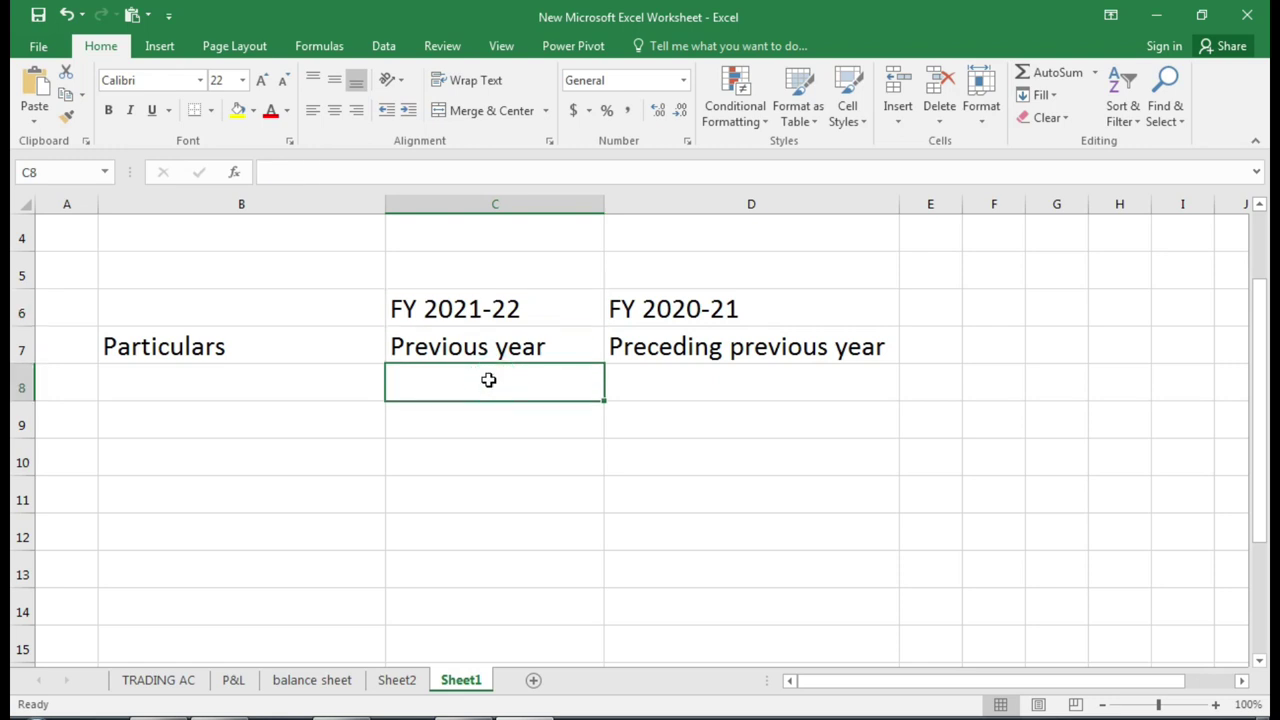
left_click(287, 382)
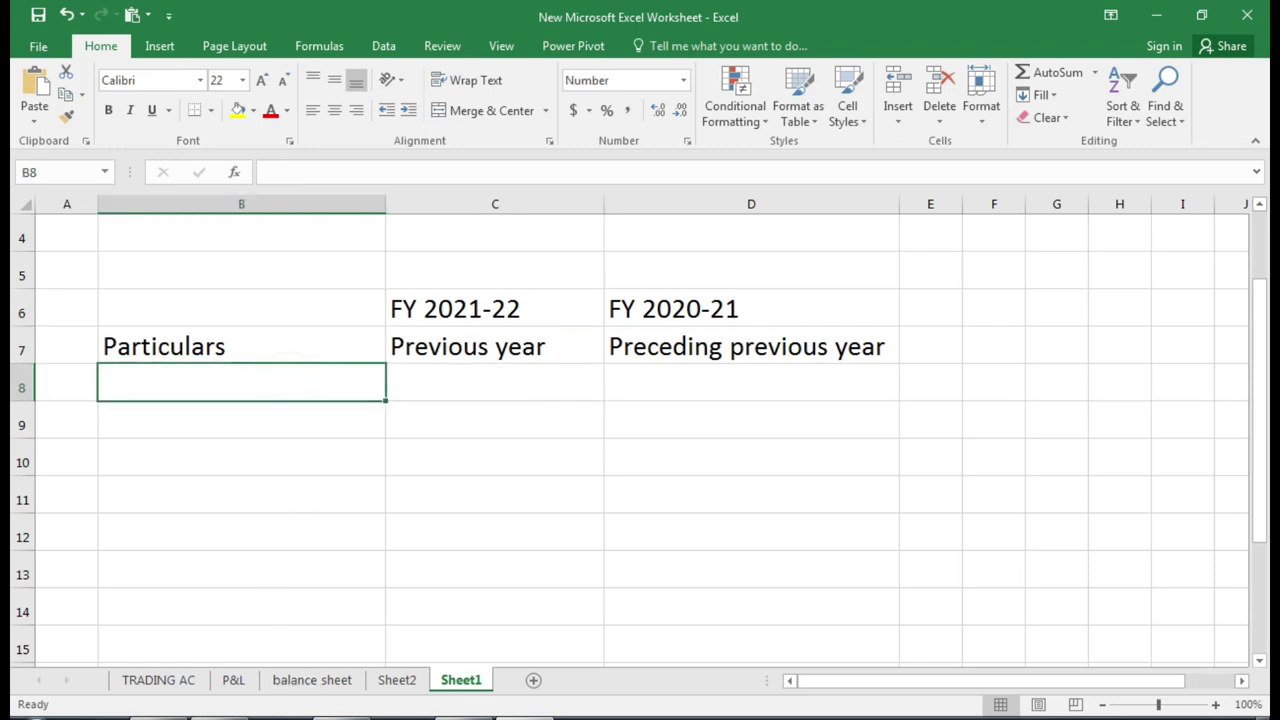
key("alt+Tab")
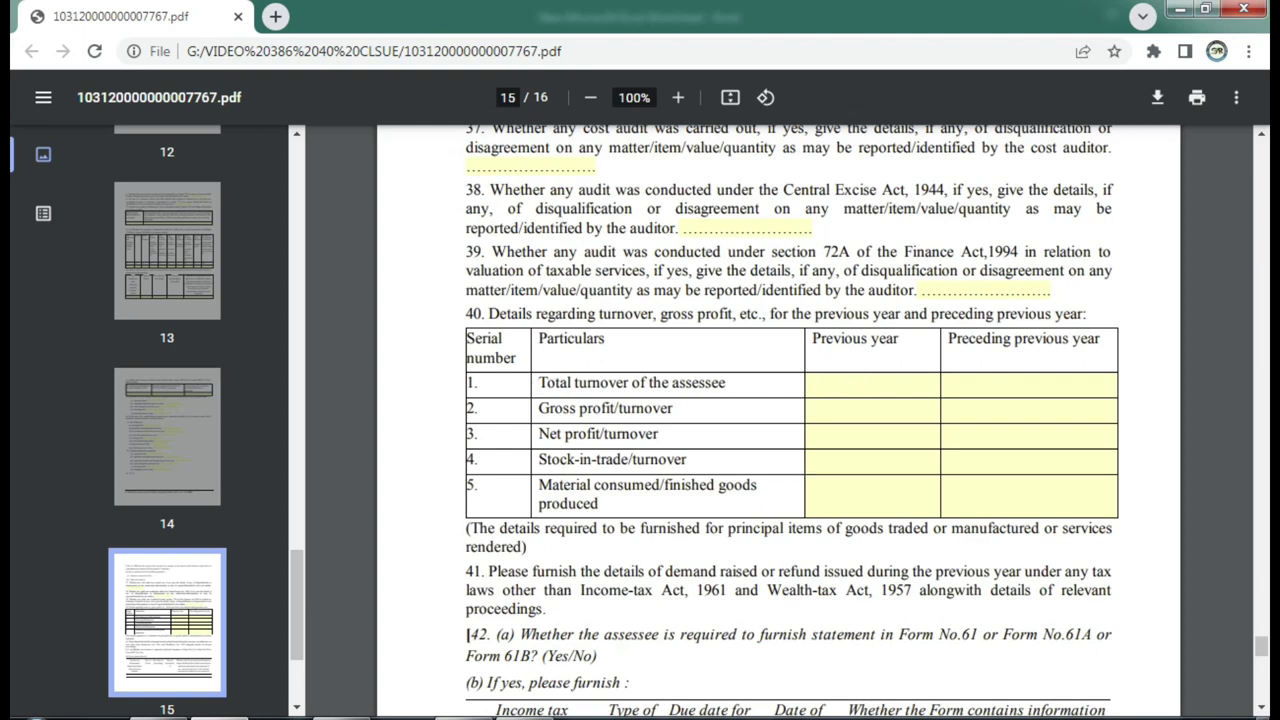
key("alt+Tab")
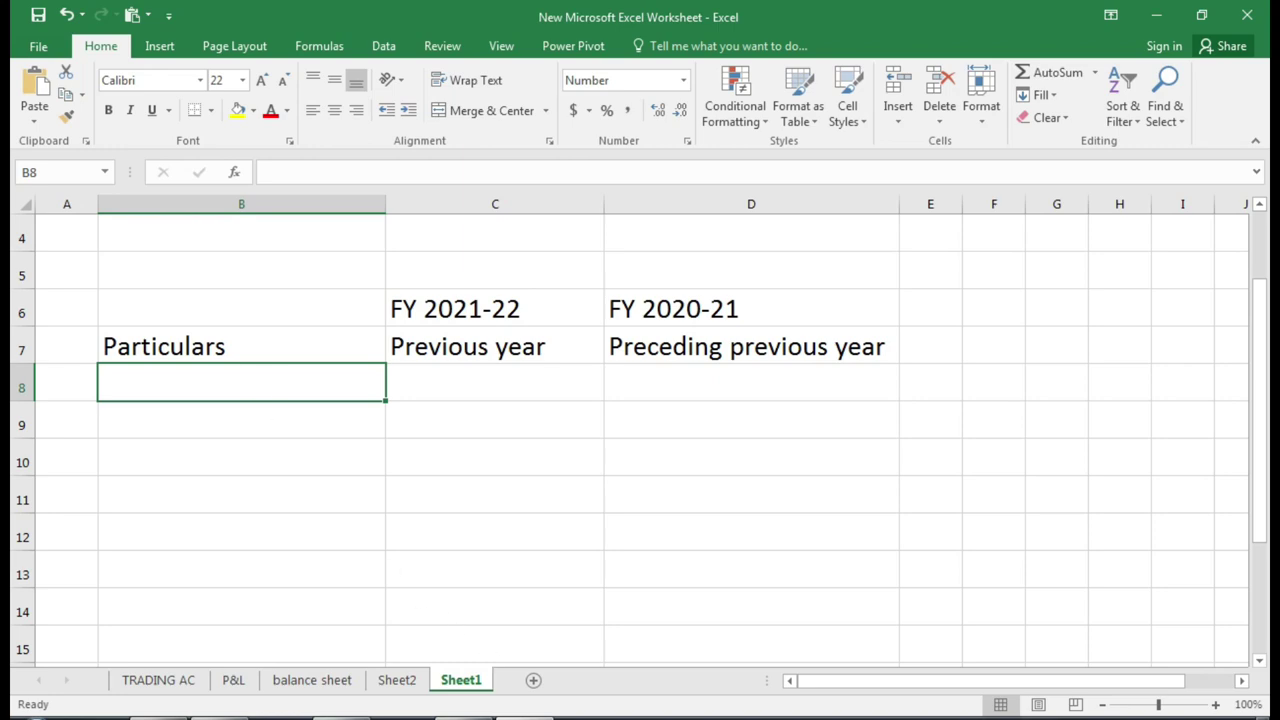
key("alt+Tab")
key("alt+Tab")
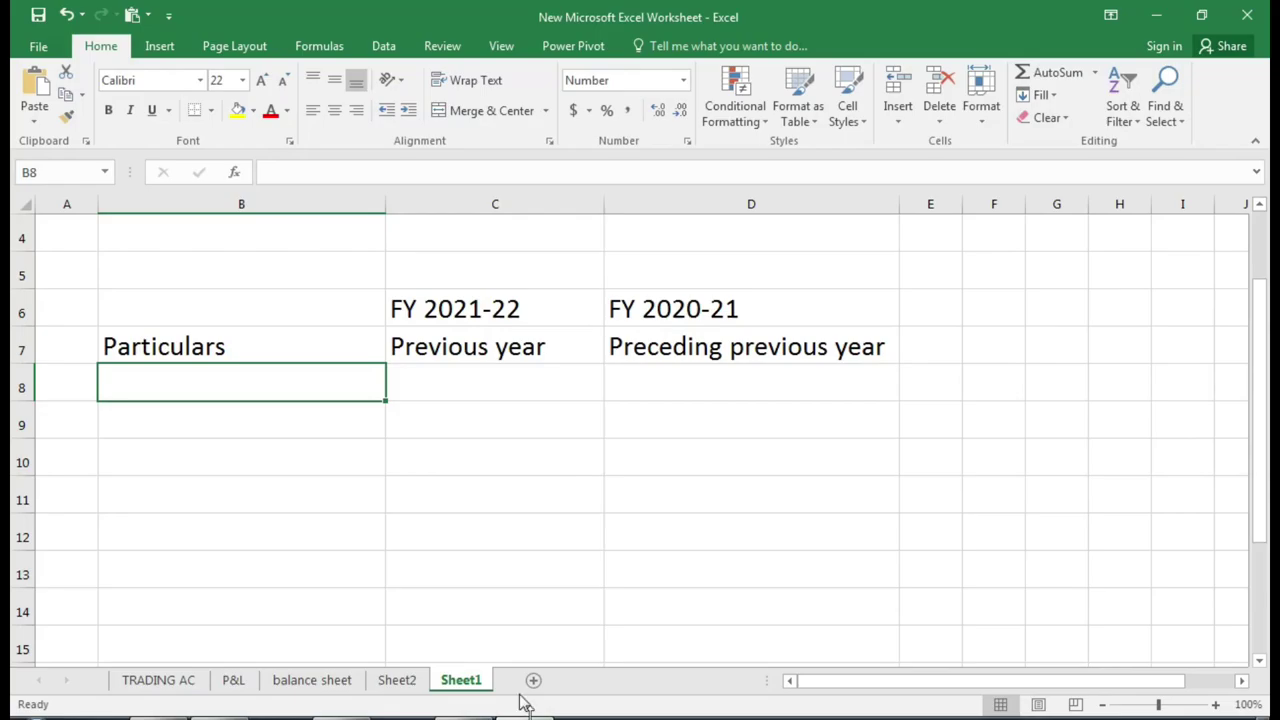
Look up the By Sale amount in the Consolidated Trading table on the TRADING AC sheet.
left_click(175, 682)
scroll(320, 490, "down", 9)
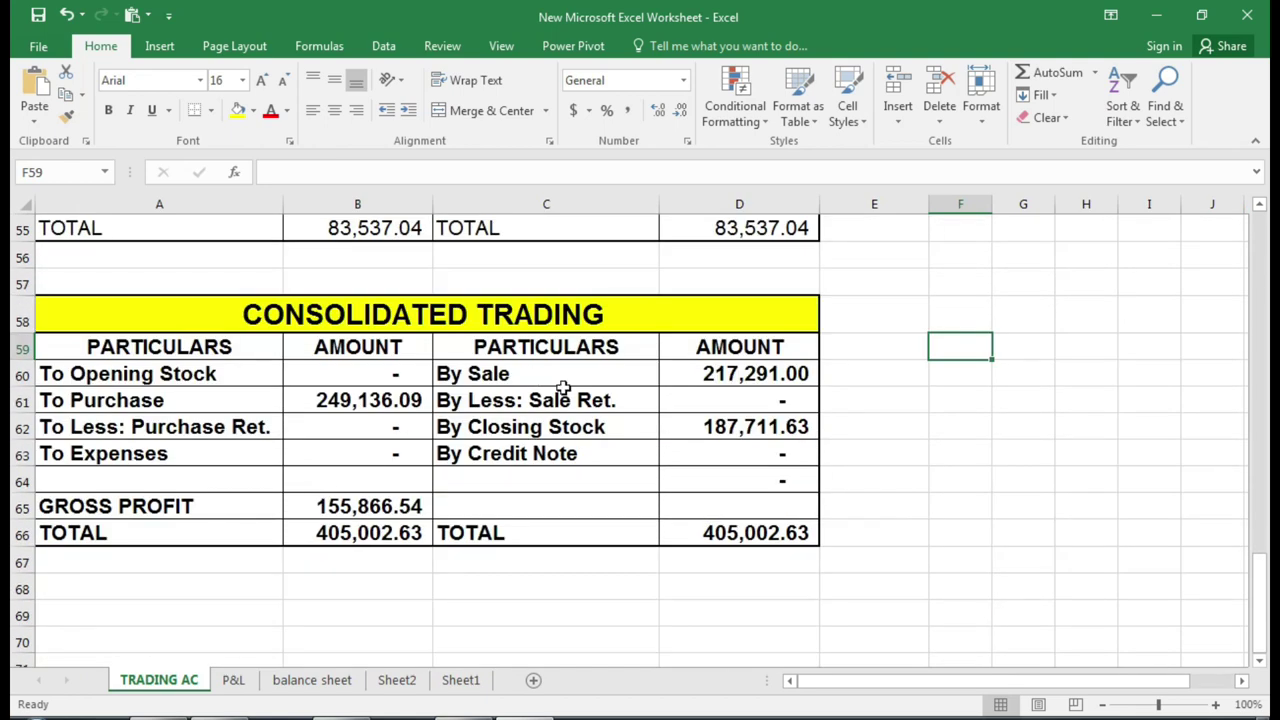
left_click(702, 380)
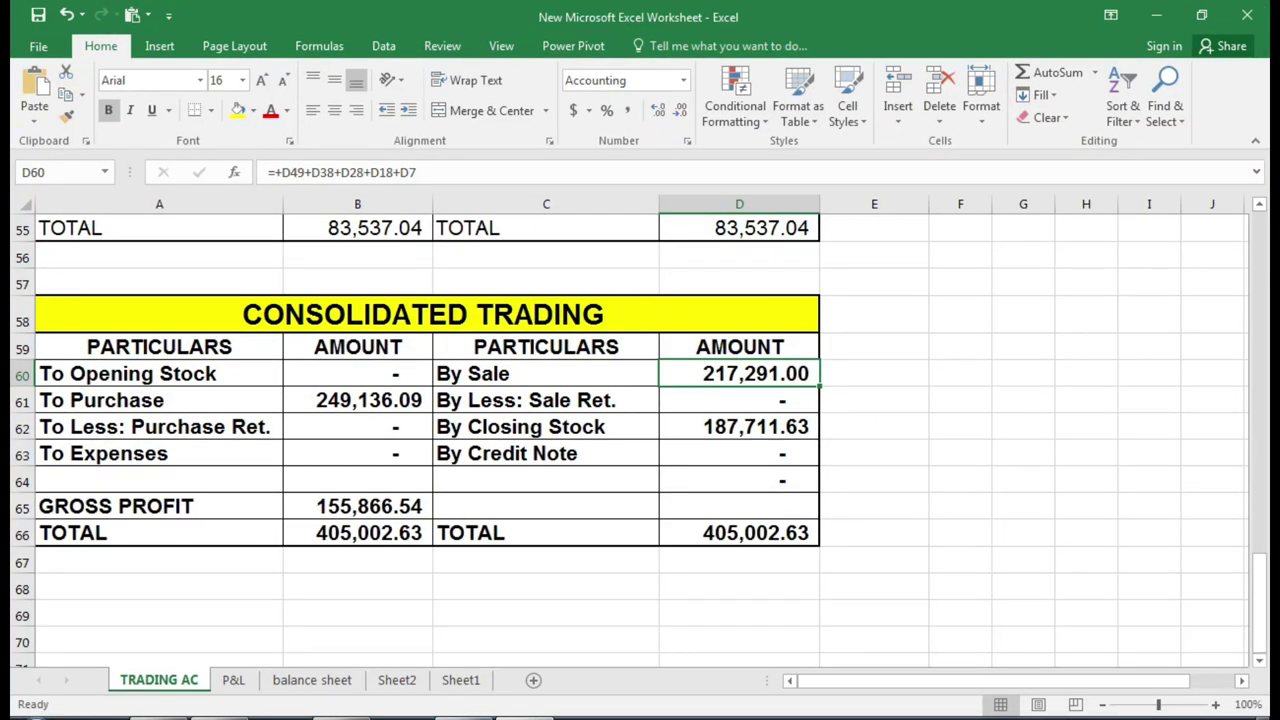
key("alt+Tab")
key("ctrl")
key("ctrl")
Enter the total sales turnover 217291 in cell B8 of Sheet1, checking it against the Profit & Loss A/c in TallyPrime.
left_click(461, 684)
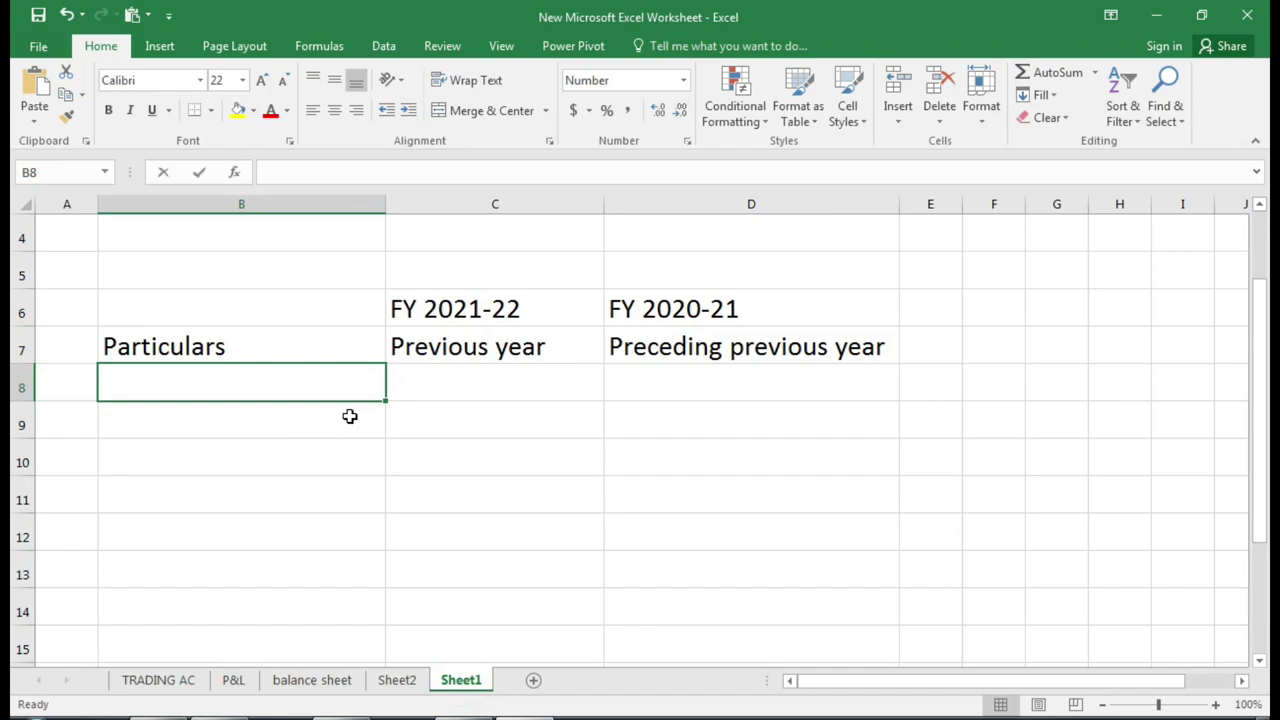
type("217")
key("alt+Tab")
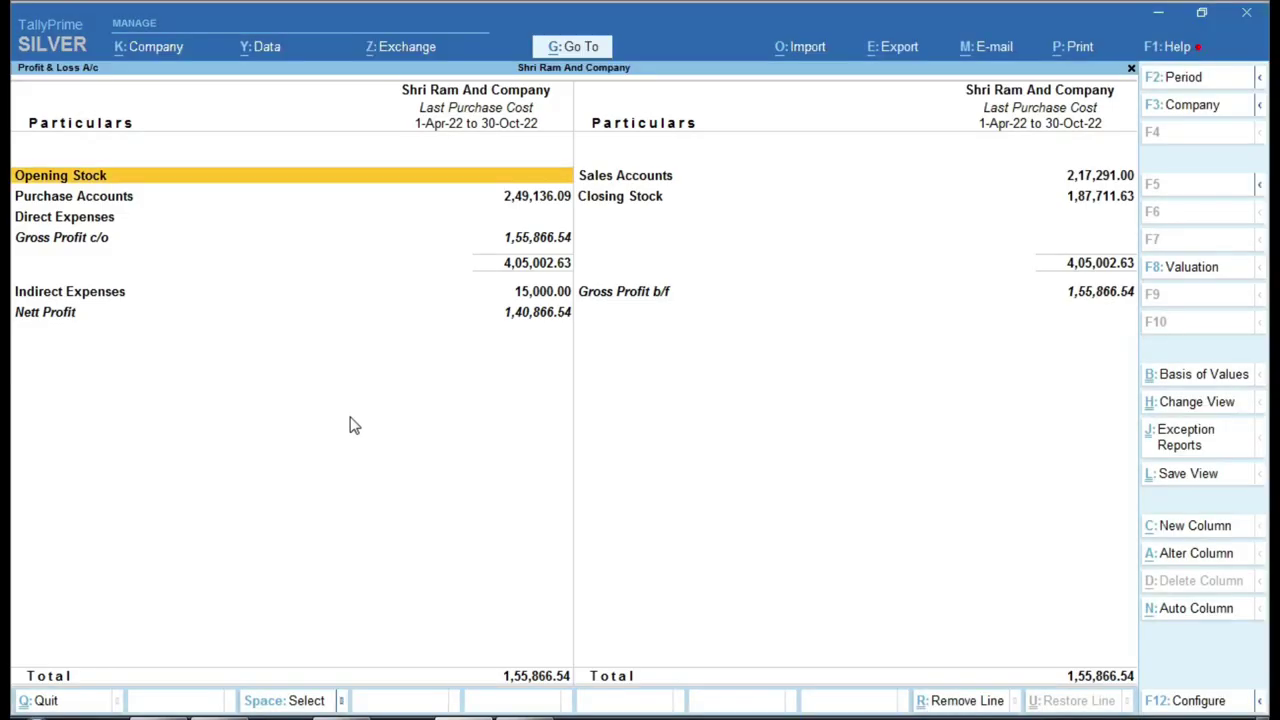
key("alt+Tab")
type("291")
key("Return")
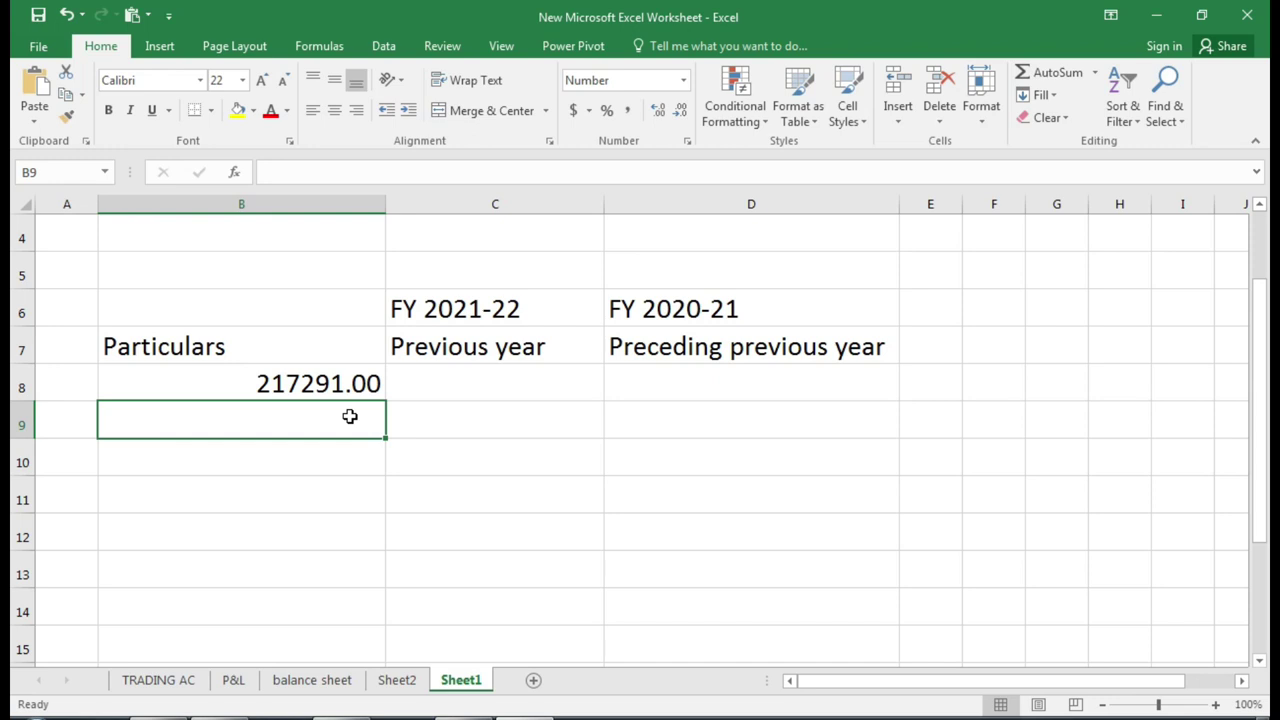
key("Up")
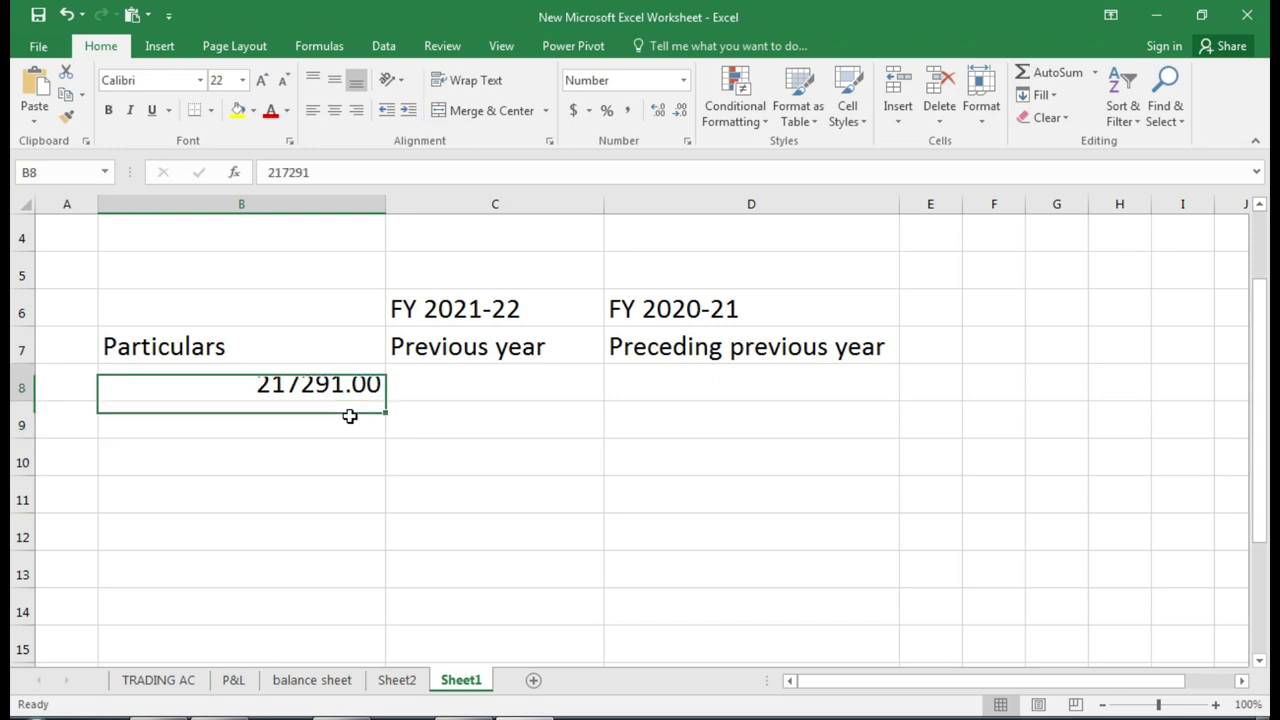
key("Down")
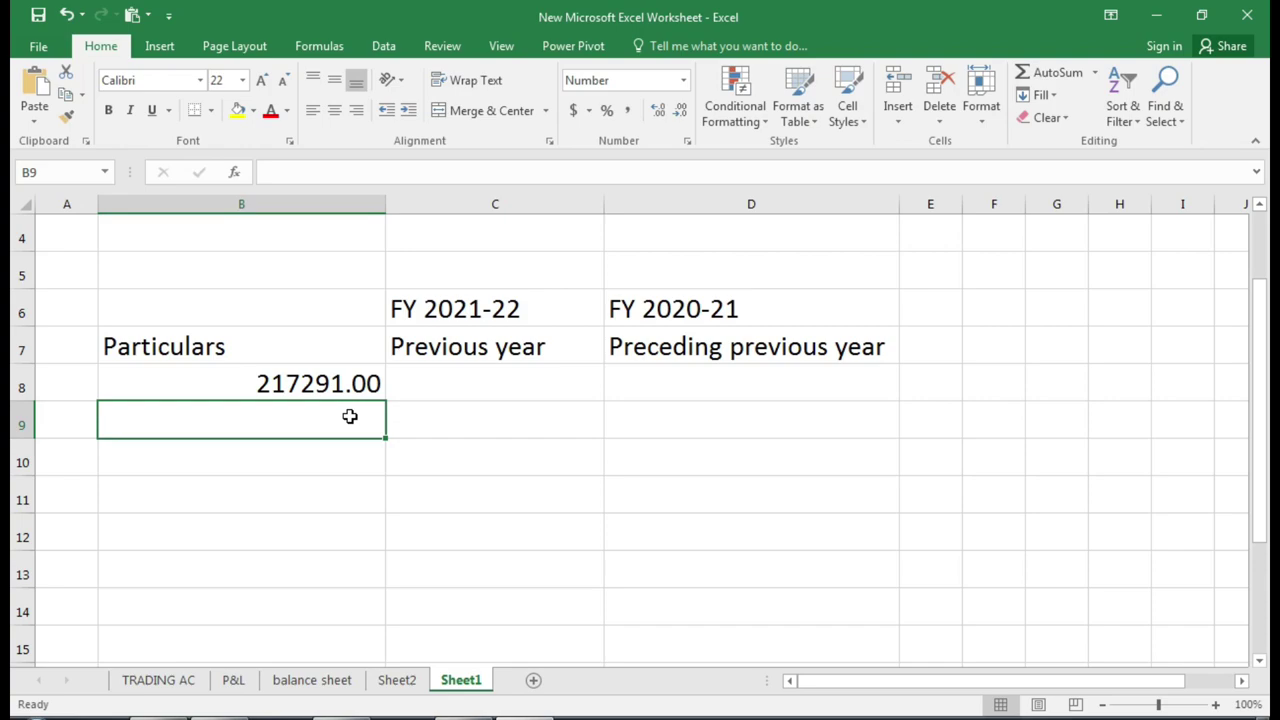
Check the Gross profit/turnover row of clause 40 in the PDF form and return to the Excel workbook.
key("alt+Tab")
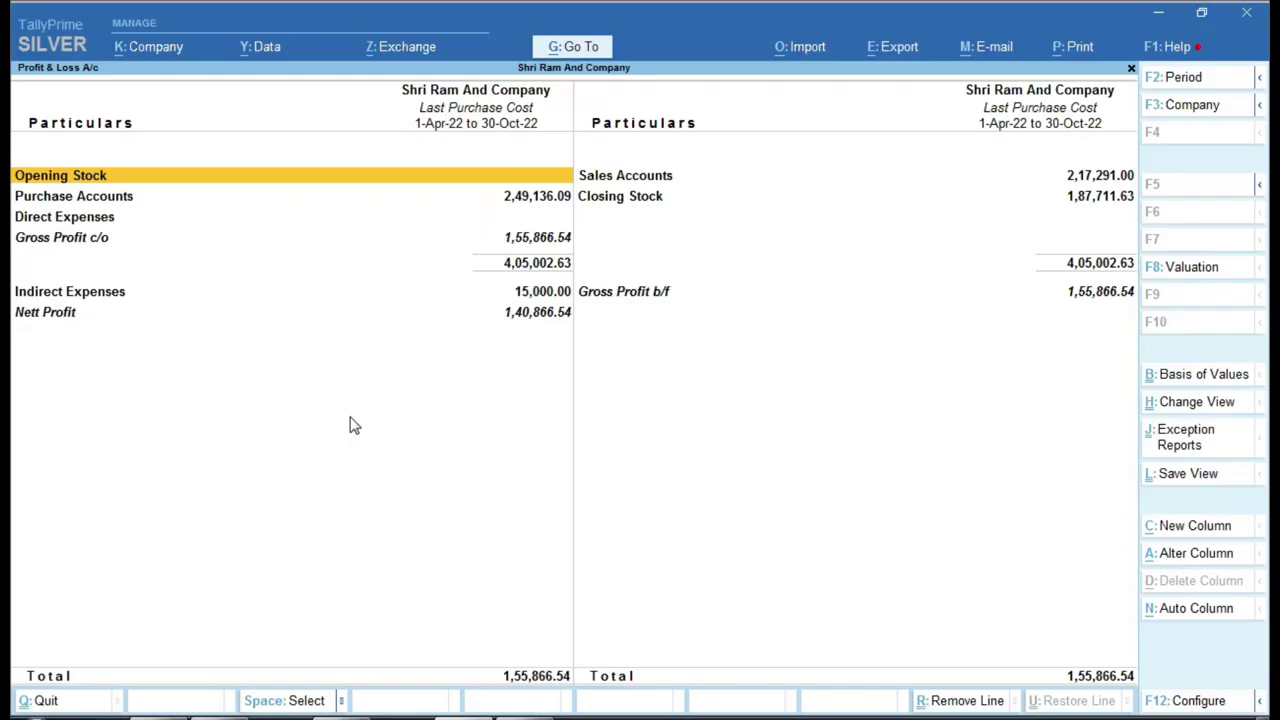
key("alt+Tab")
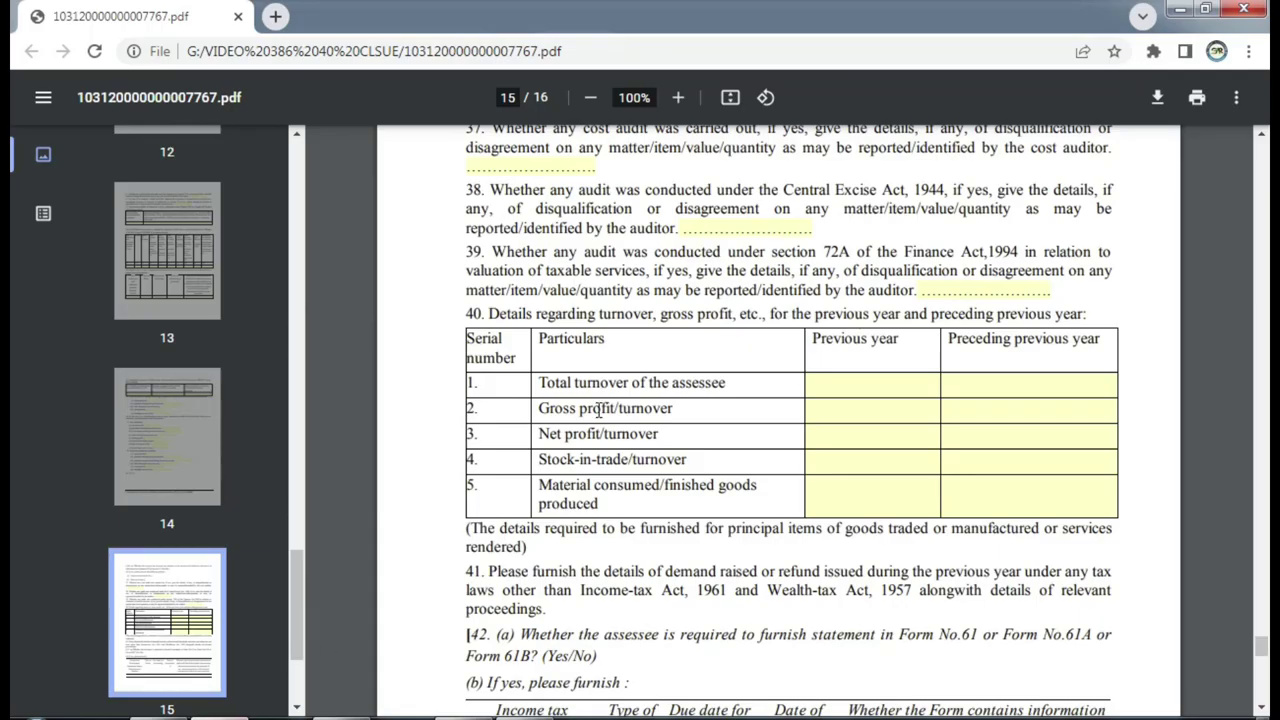
left_click(703, 418)
key("alt+Tab")
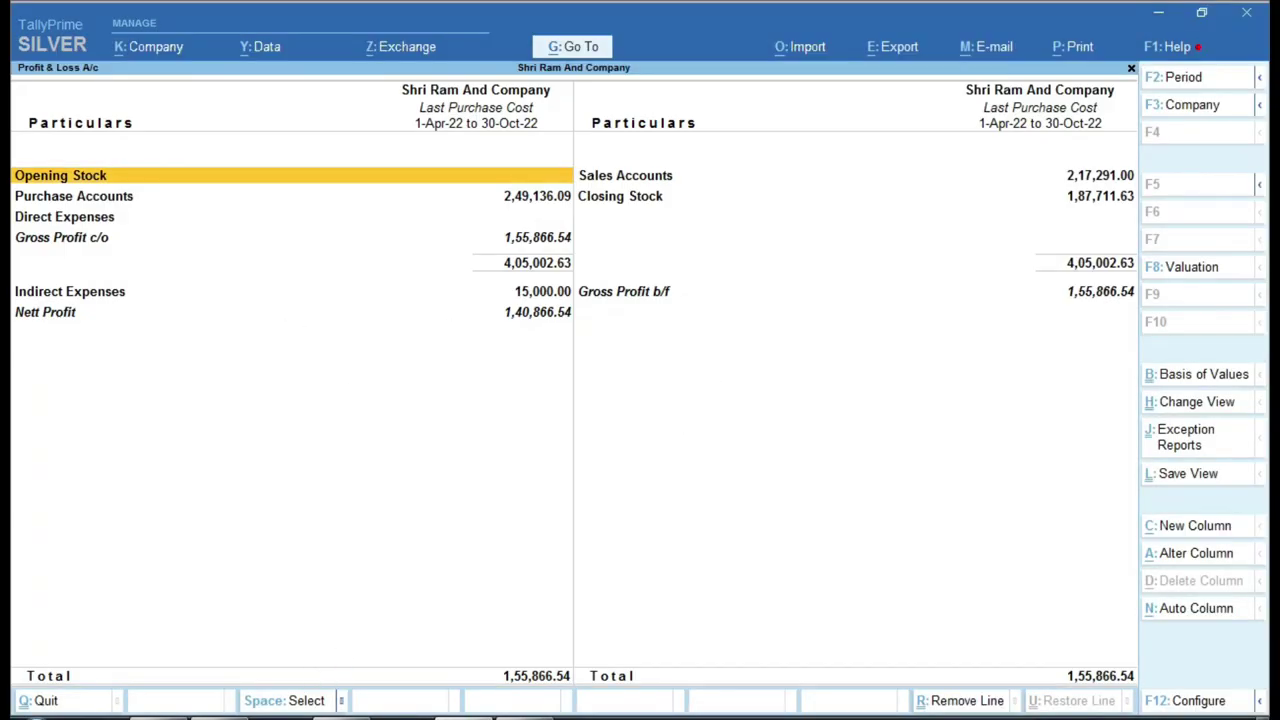
key("alt+Tab")
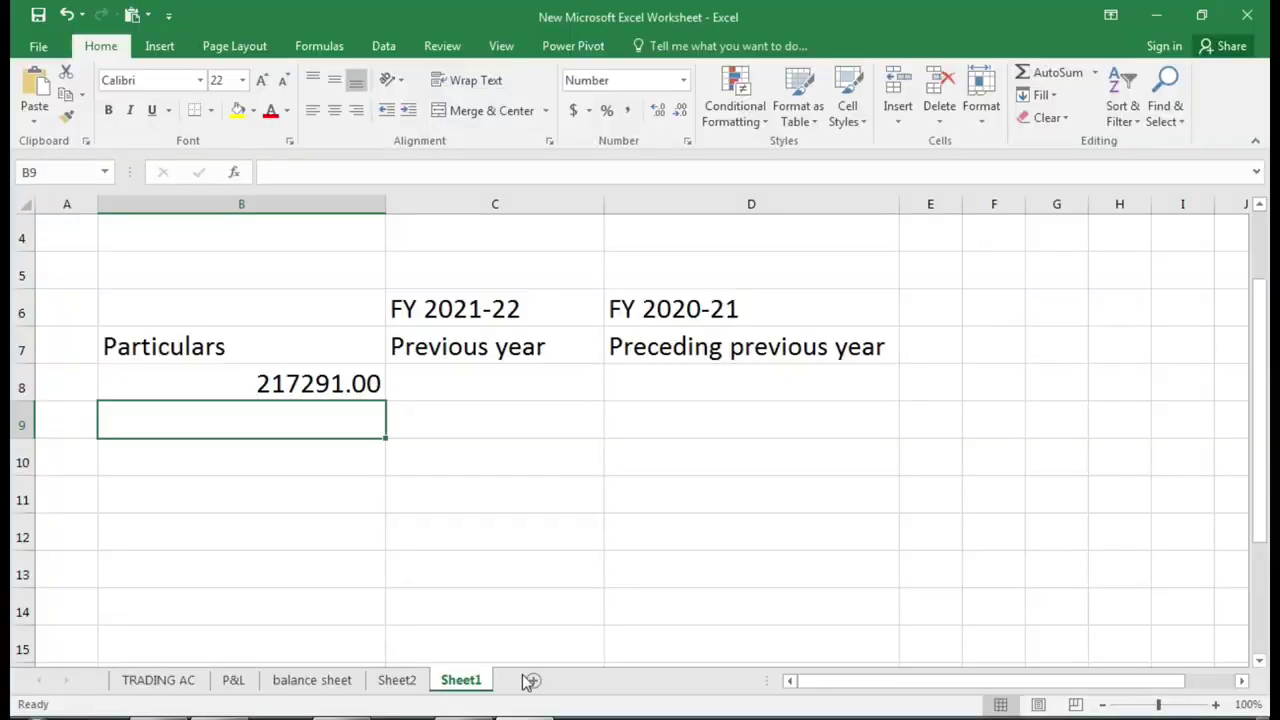
Look up the gross profit in the Consolidated Trading table on the TRADING AC sheet and in TallyPrime's Profit & Loss A/c.
left_click(160, 681)
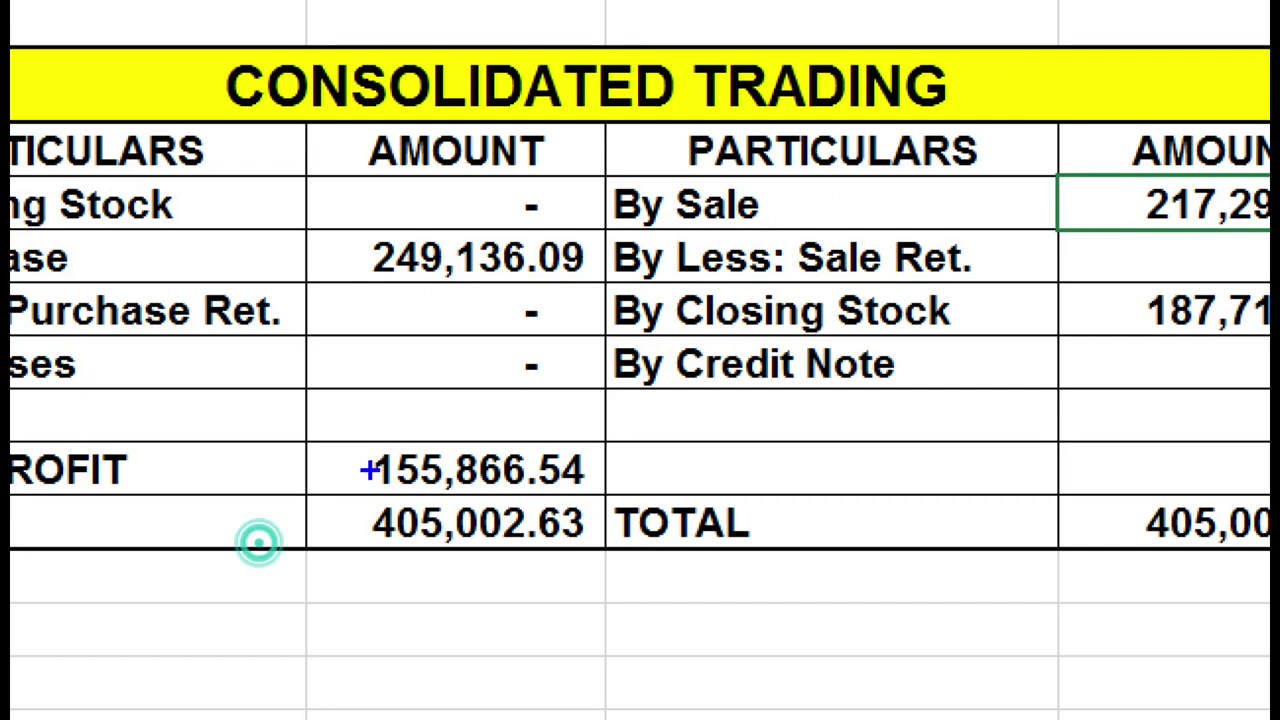
mouse_move(334, 430)
left_mouse_down()
mouse_move(457, 503)
mouse_move(600, 498)
left_mouse_up()
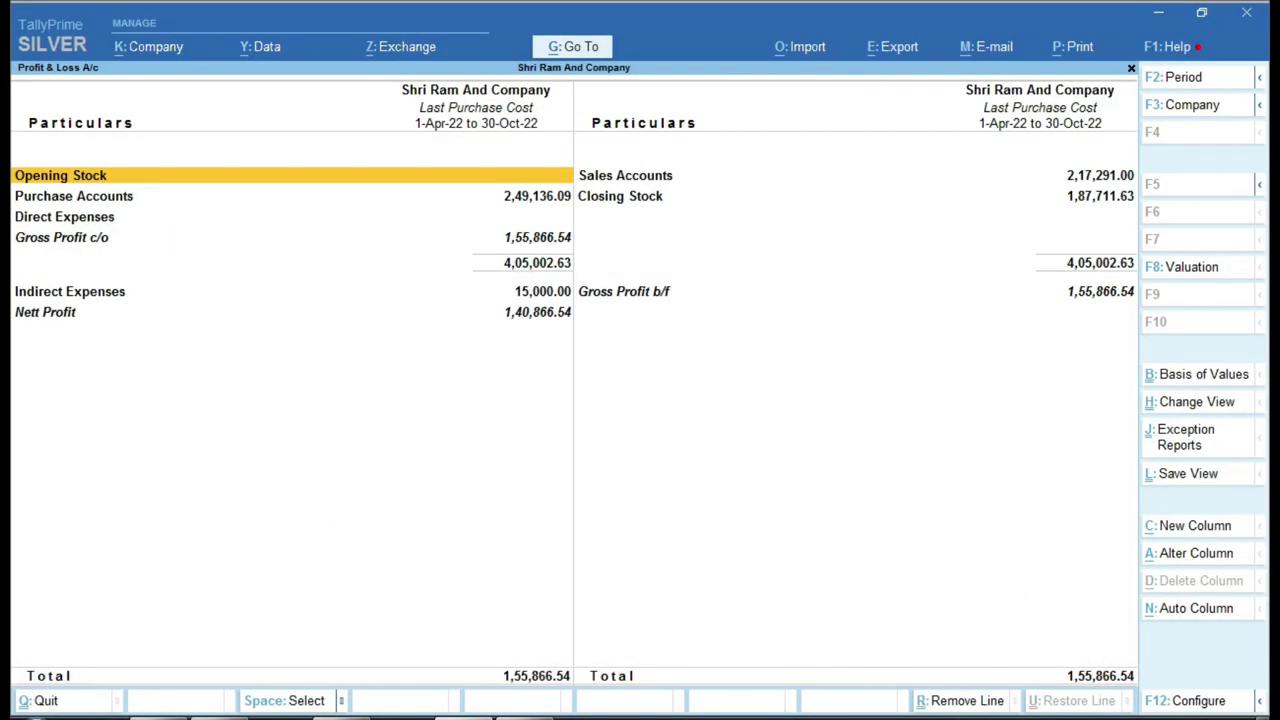
left_click(516, 708)
left_click(458, 680)
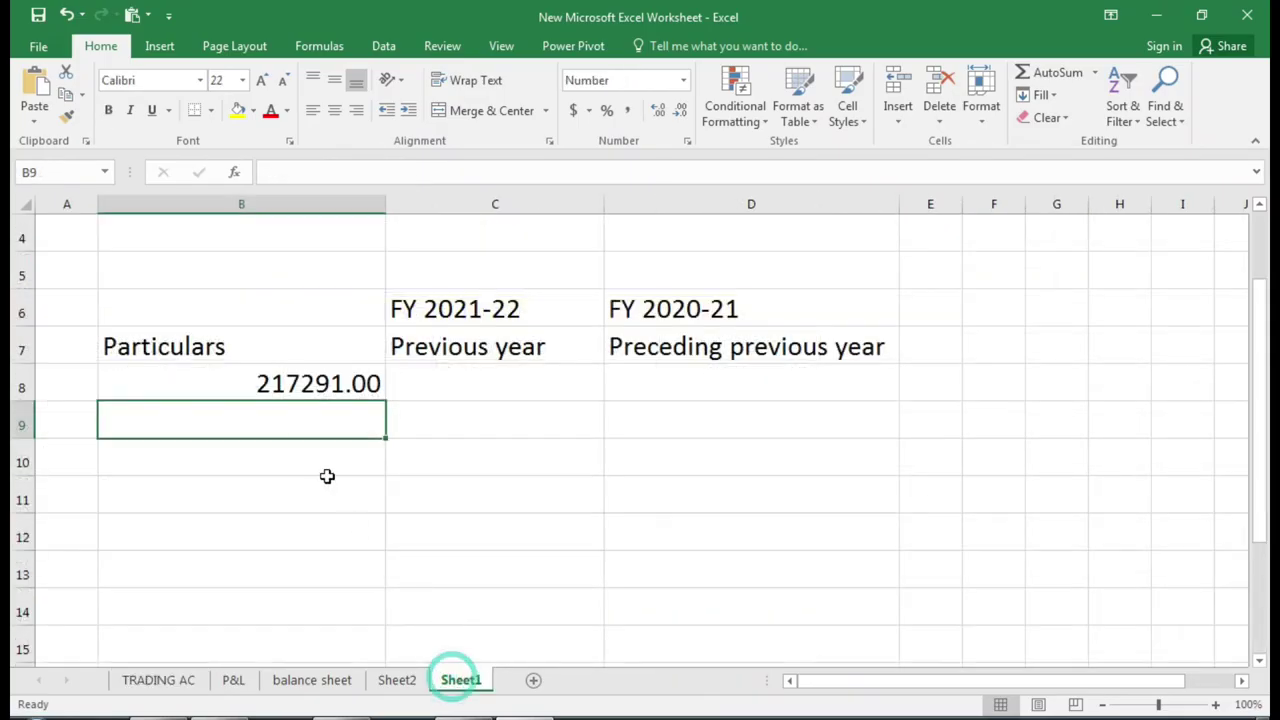
Enter the gross profit 155866.54 in cell B9 of Sheet1, checking it against the Profit & Loss A/c in TallyPrime.
key("alt+Tab")
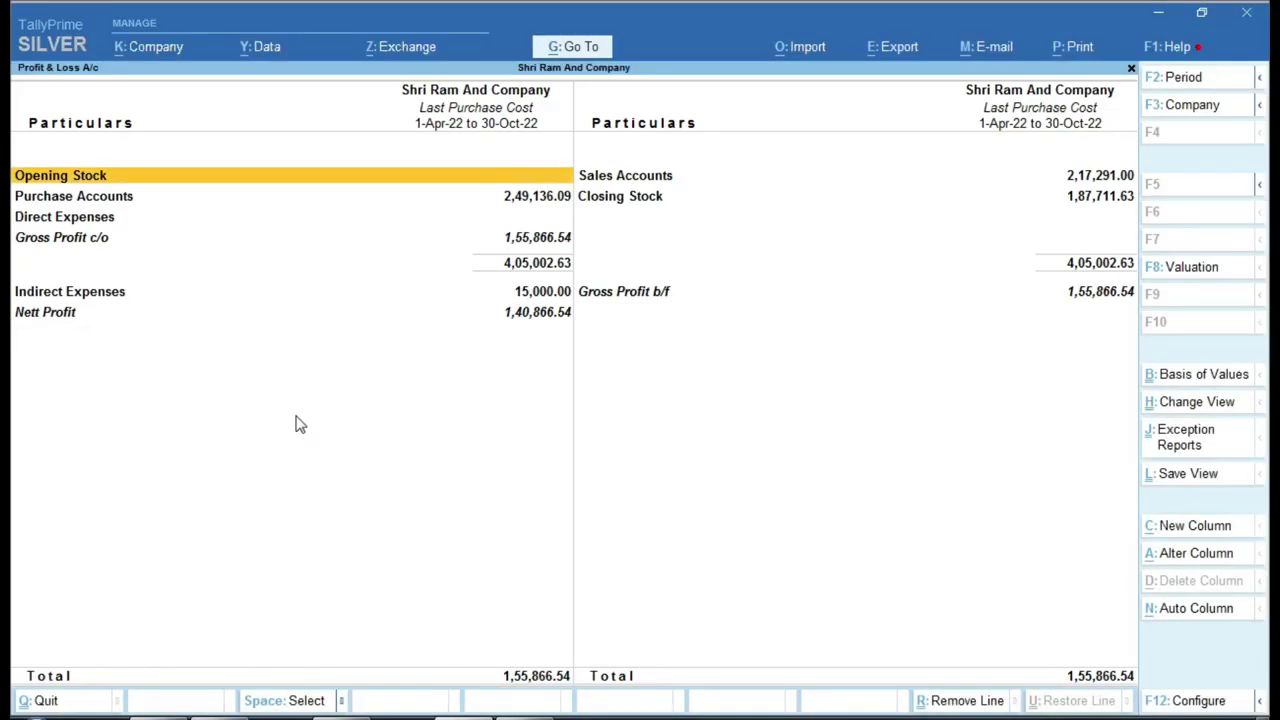
key("alt+Tab")
type("155")
key("alt+Tab")
key("alt+Tab")
type("866.54")
key("Return")
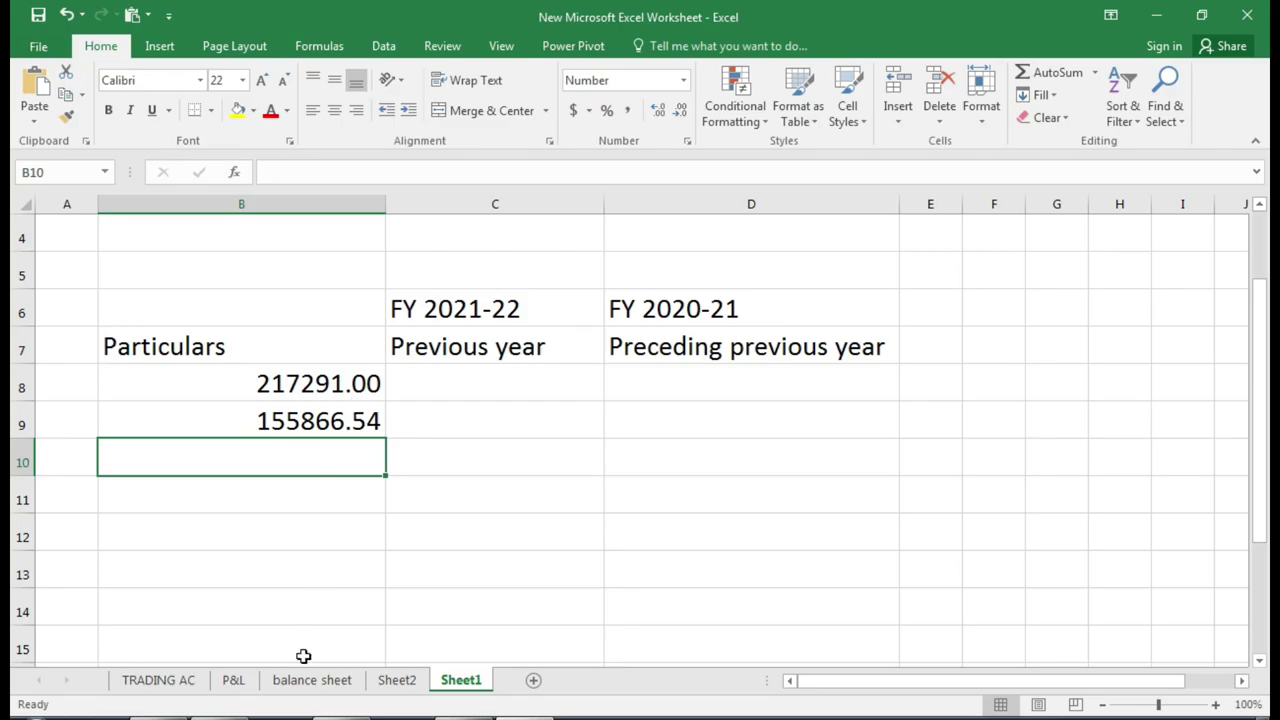
Check the Net profit/turnover row in the PDF form and look up the net profit amount on the Excel P&L sheet.
key("alt+Tab")
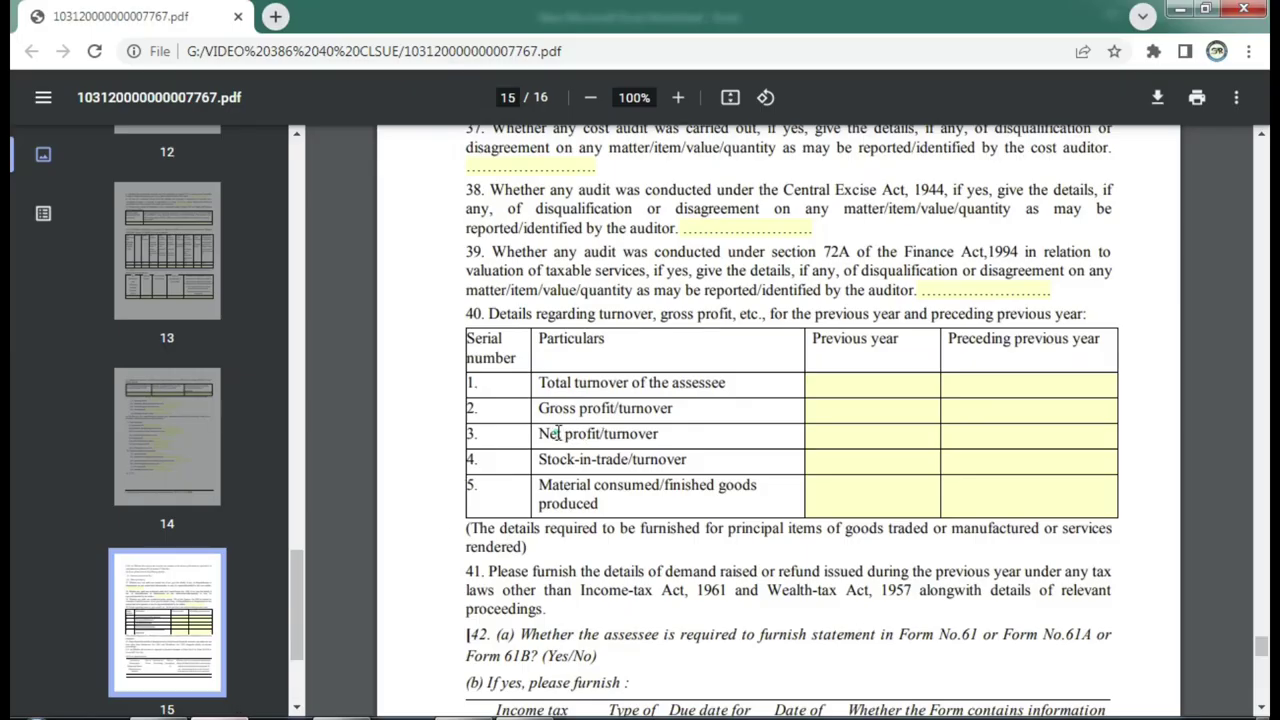
key("alt+Tab")
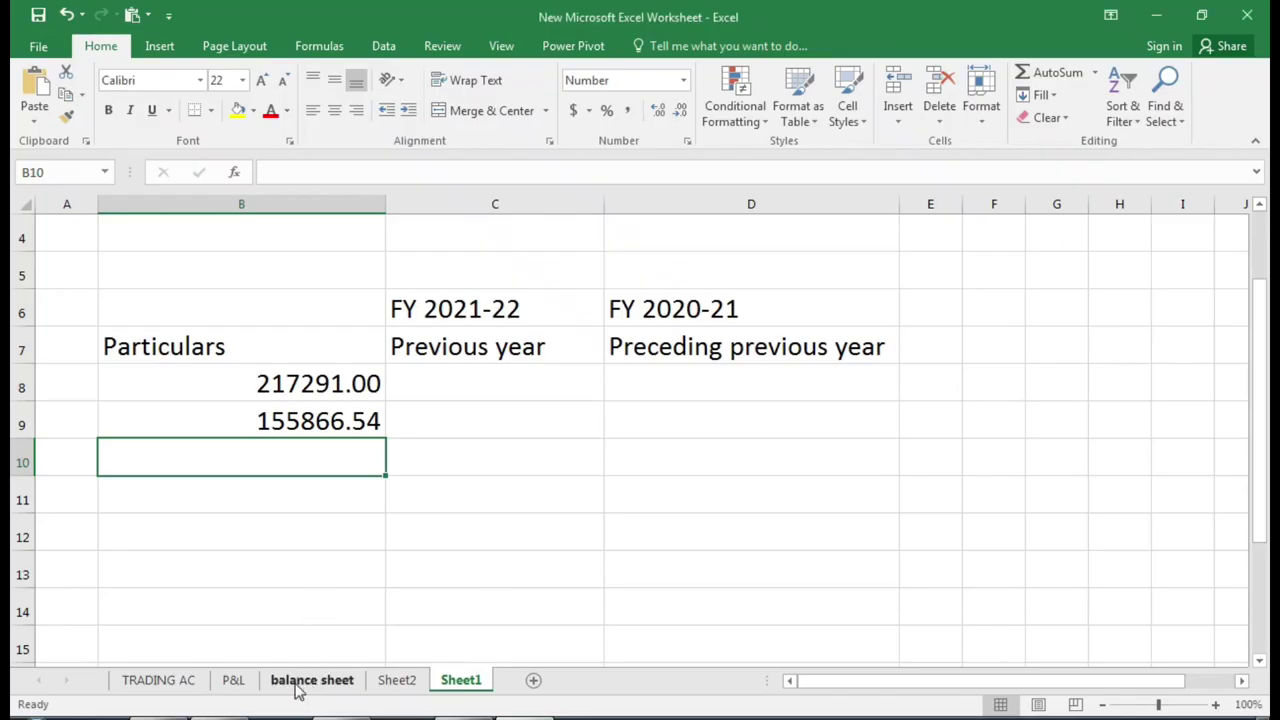
left_click(233, 680)
scroll(343, 409, "up", 4)
scroll(343, 409, "up", 2)
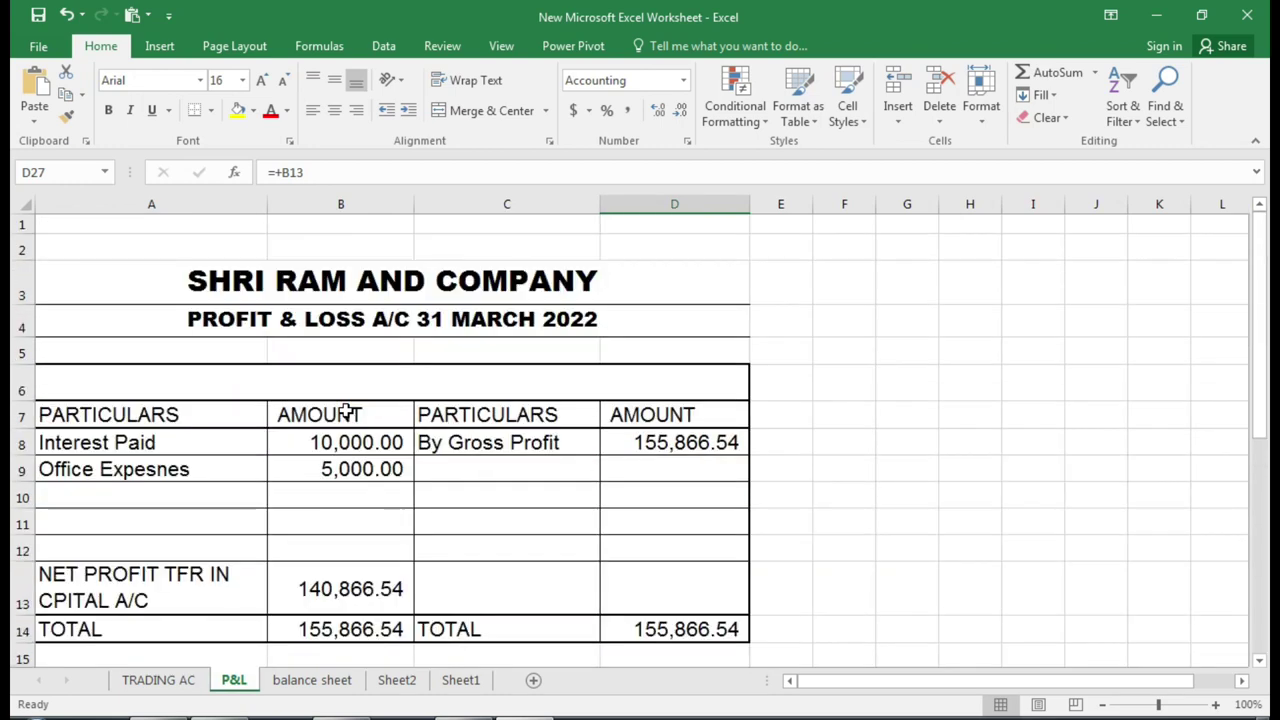
scroll(343, 414, "down", 4)
scroll(329, 414, "up", 1)
left_click(301, 321)
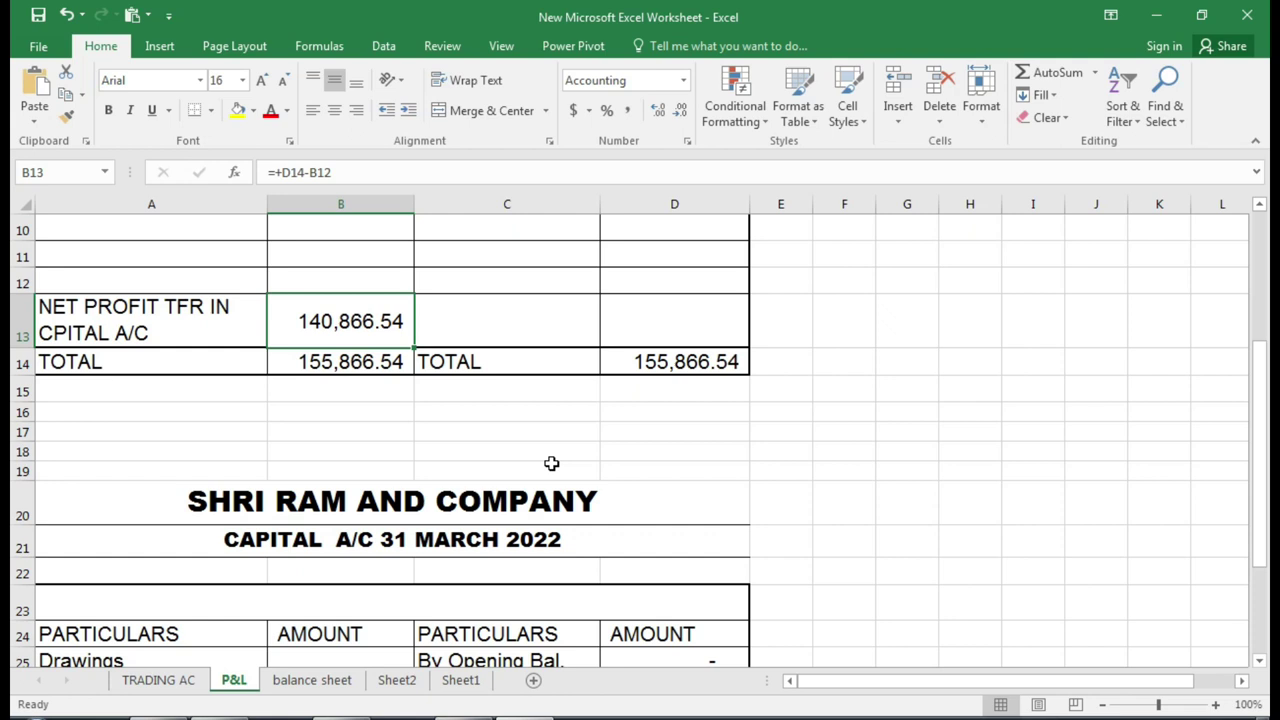
left_click(460, 680)
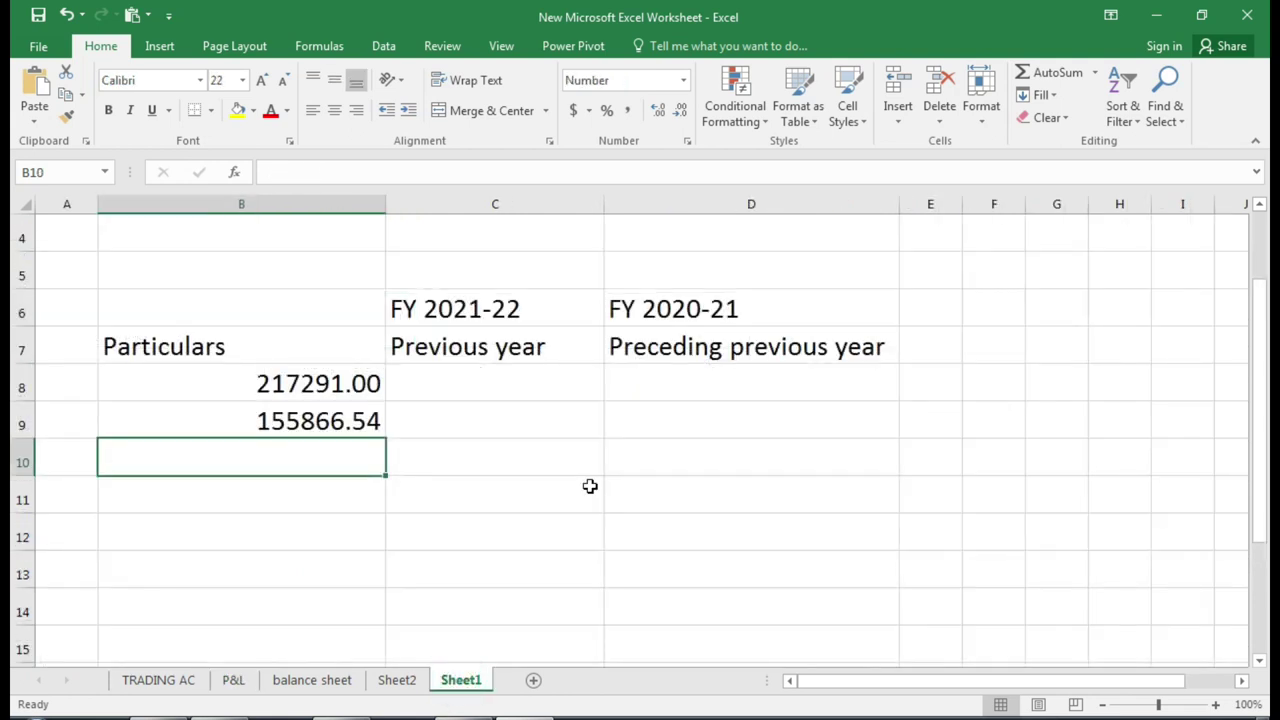
Enter the net profit 140866.54 in cell B10 of Sheet1, rechecking the amount on the P&L sheet.
type("140")
key("alt+Tab")
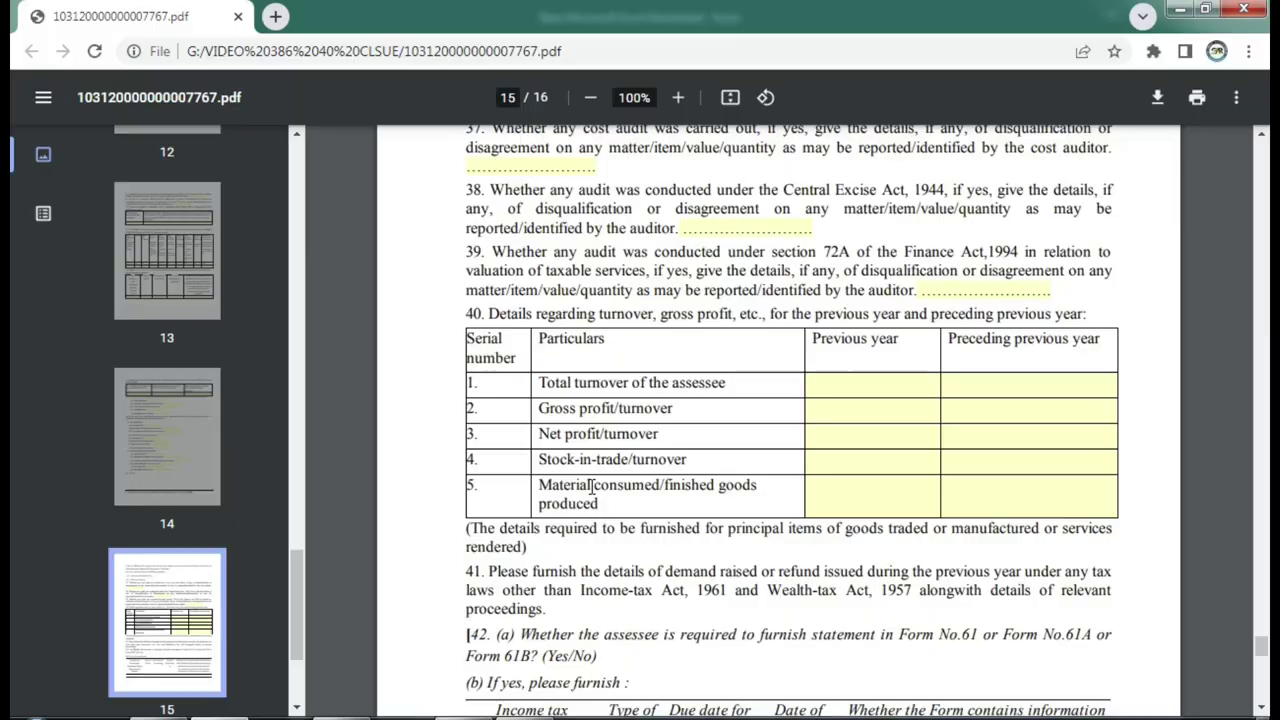
key("alt+Tab")
left_click(232, 680)
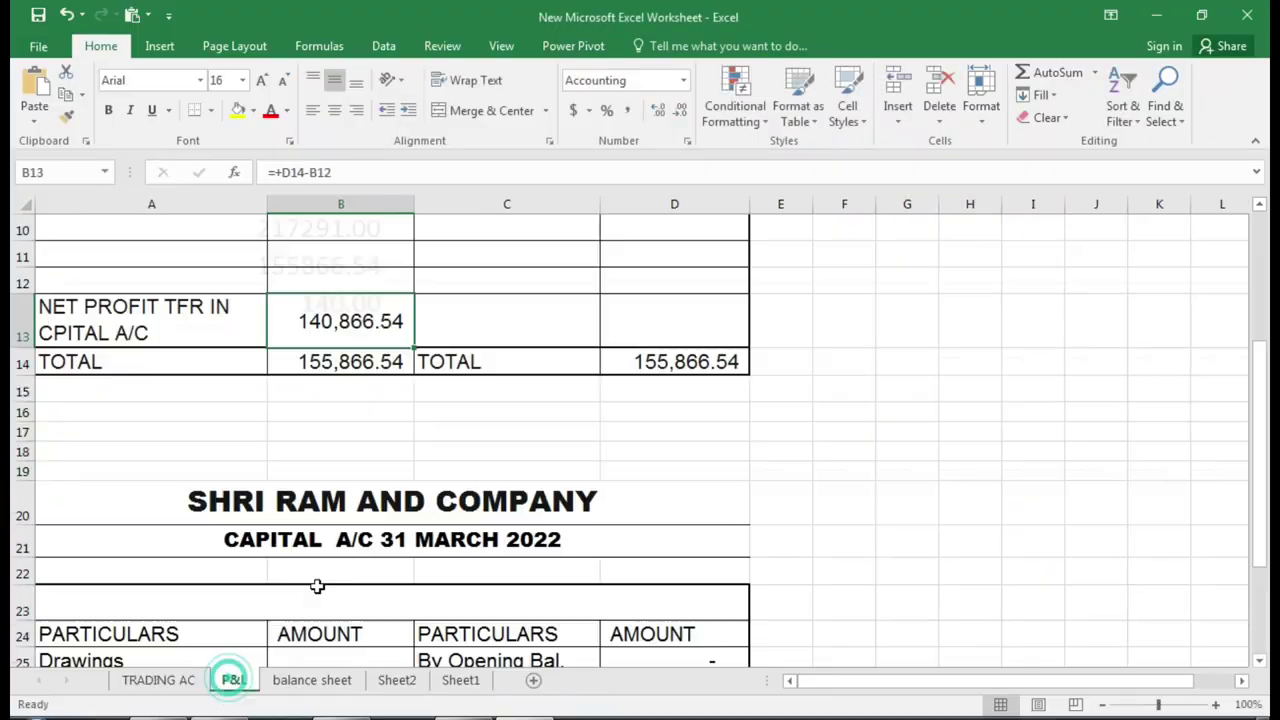
left_click(346, 321)
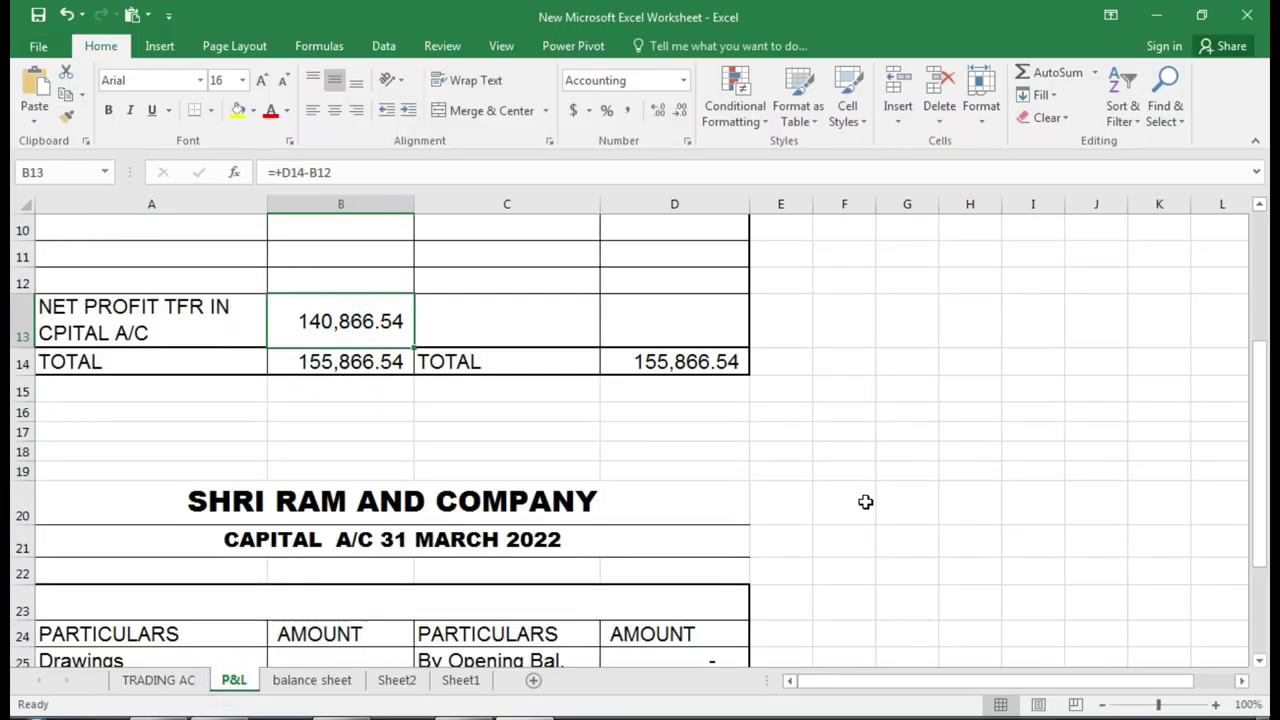
key("alt+Tab")
key("alt+Tab")
left_click(458, 680)
key("F2")
type("866.54")
key("Return")
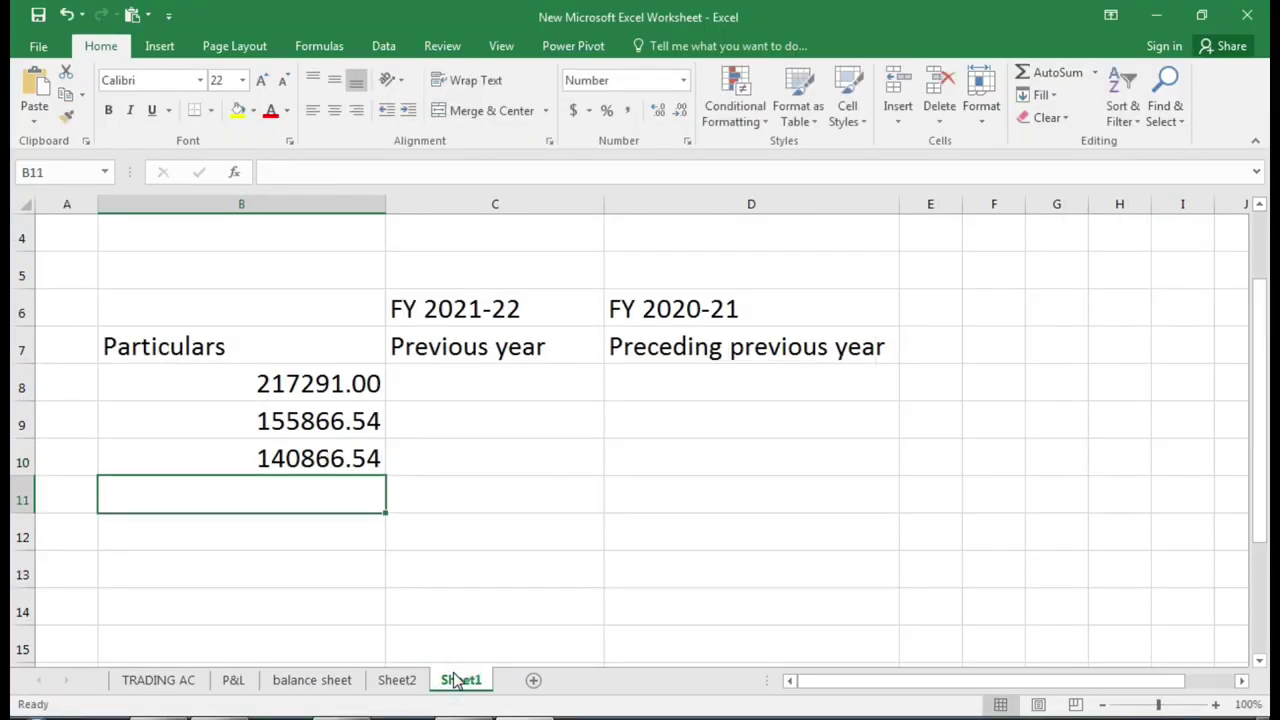
Check the Stock-in-trade/turnover row of clause 40 in the PDF form.
key("Up")
key("Down")
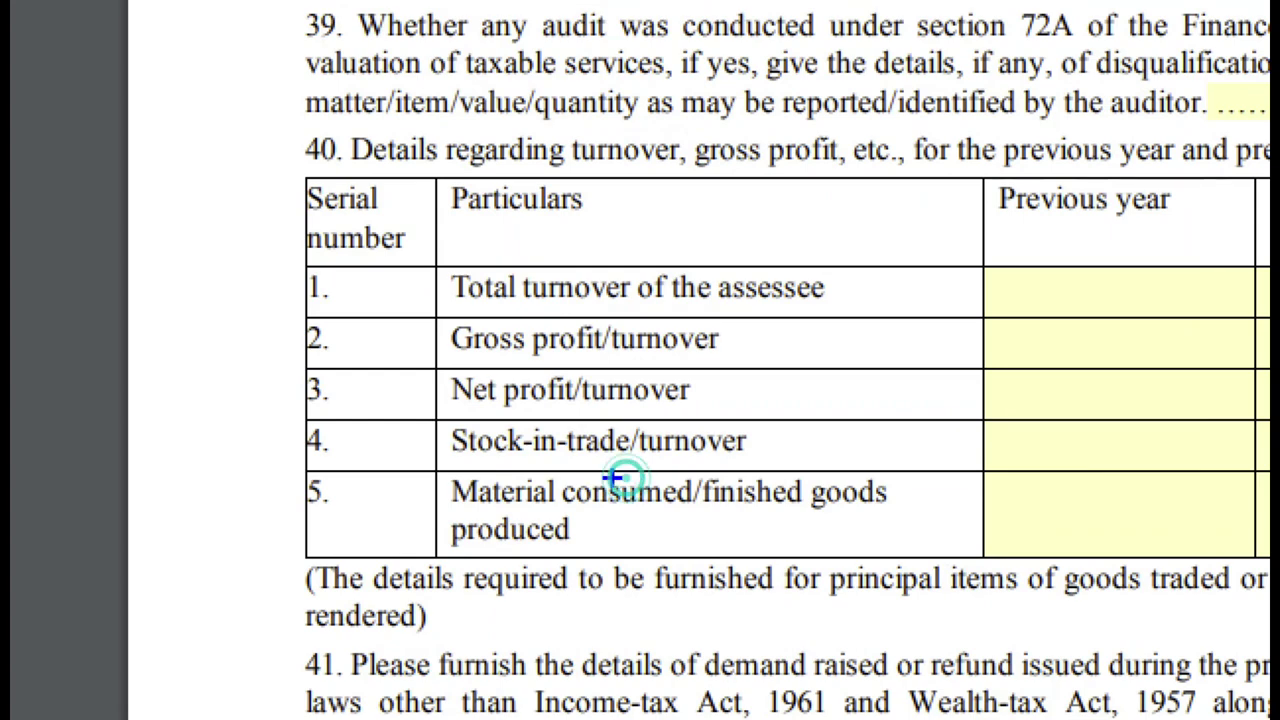
left_click_drag(430, 410, 816, 474)
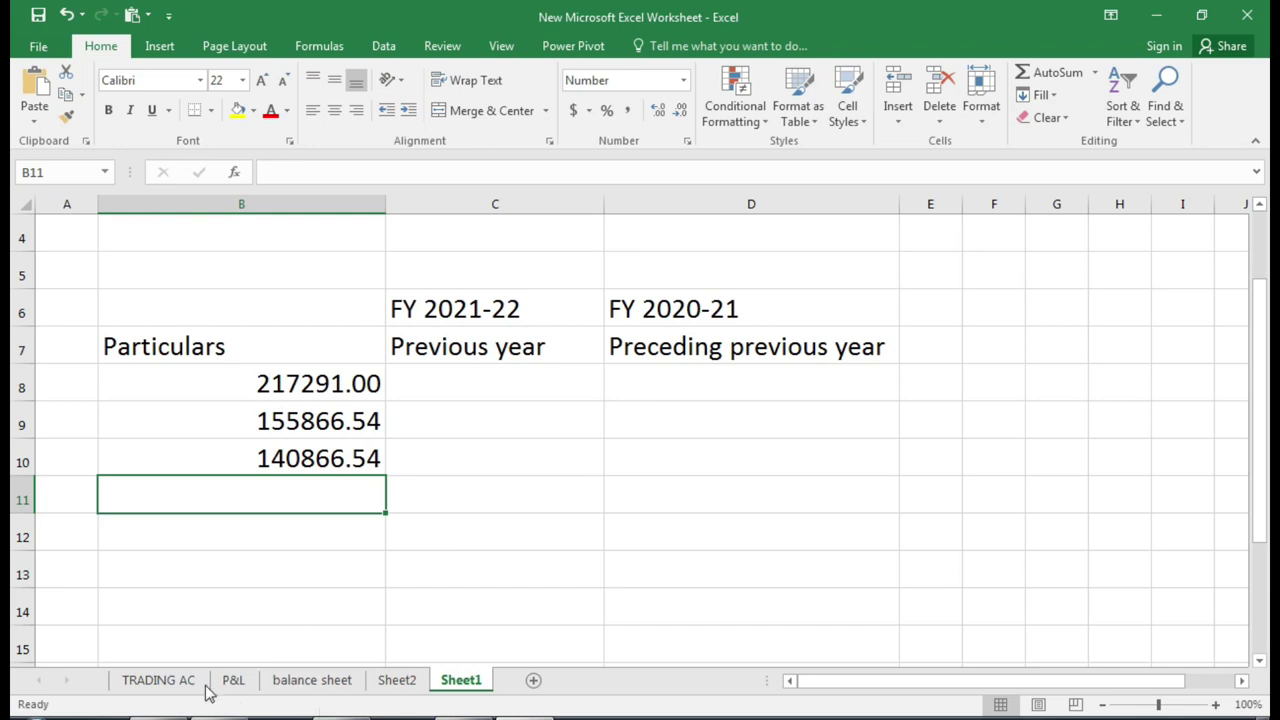
Copy the By Closing Stock amount from the Consolidated Trading table and paste it as values into cell B11 of Sheet1.
left_click(160, 680)
left_click(715, 428)
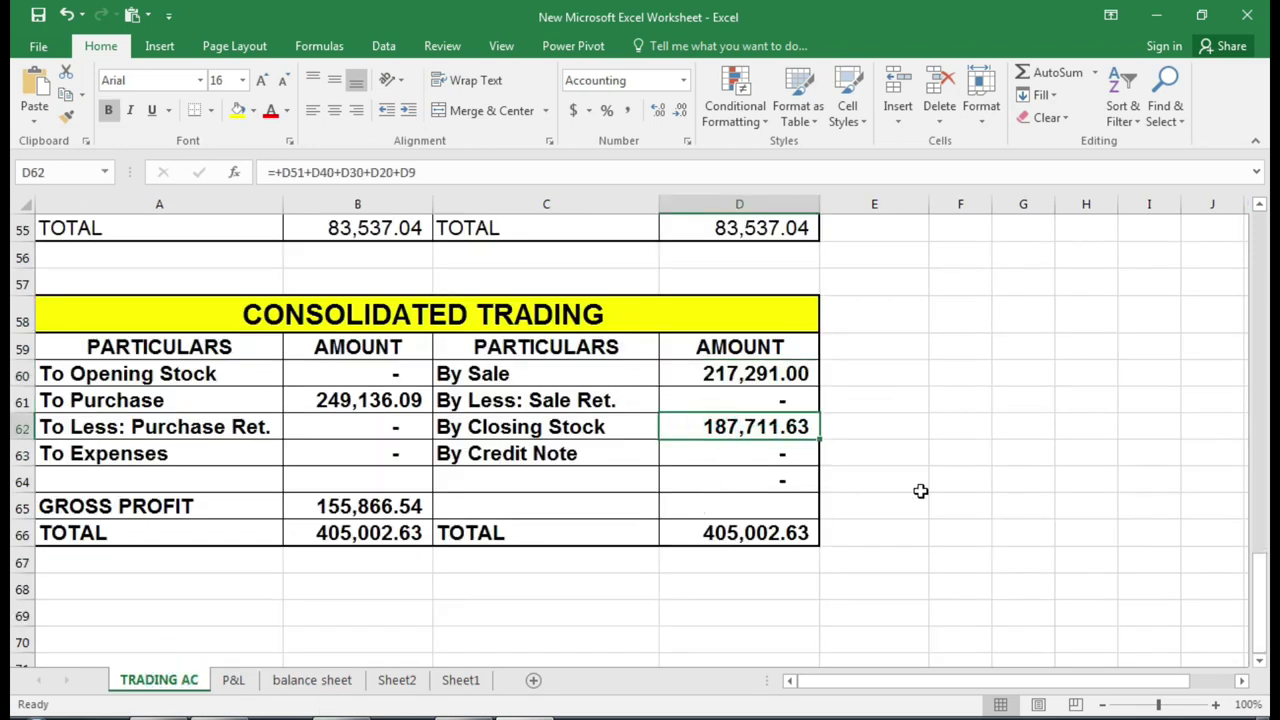
key("ctrl+c")
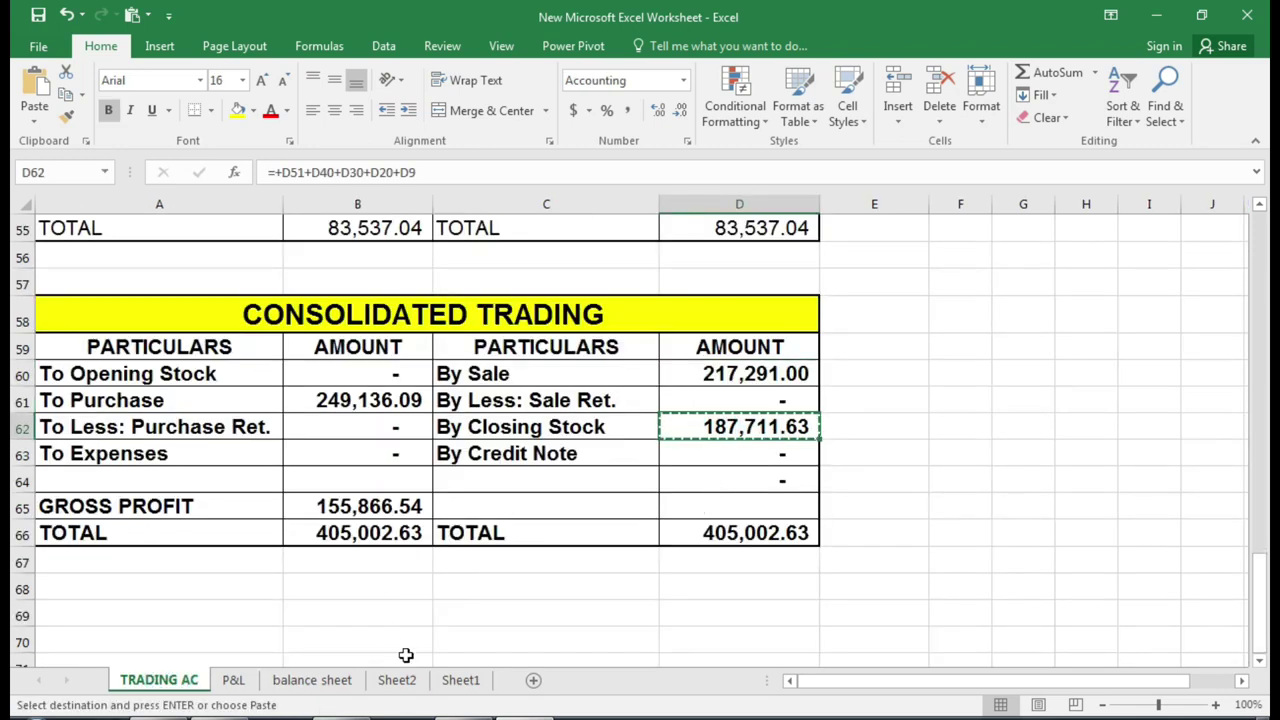
left_click(461, 680)
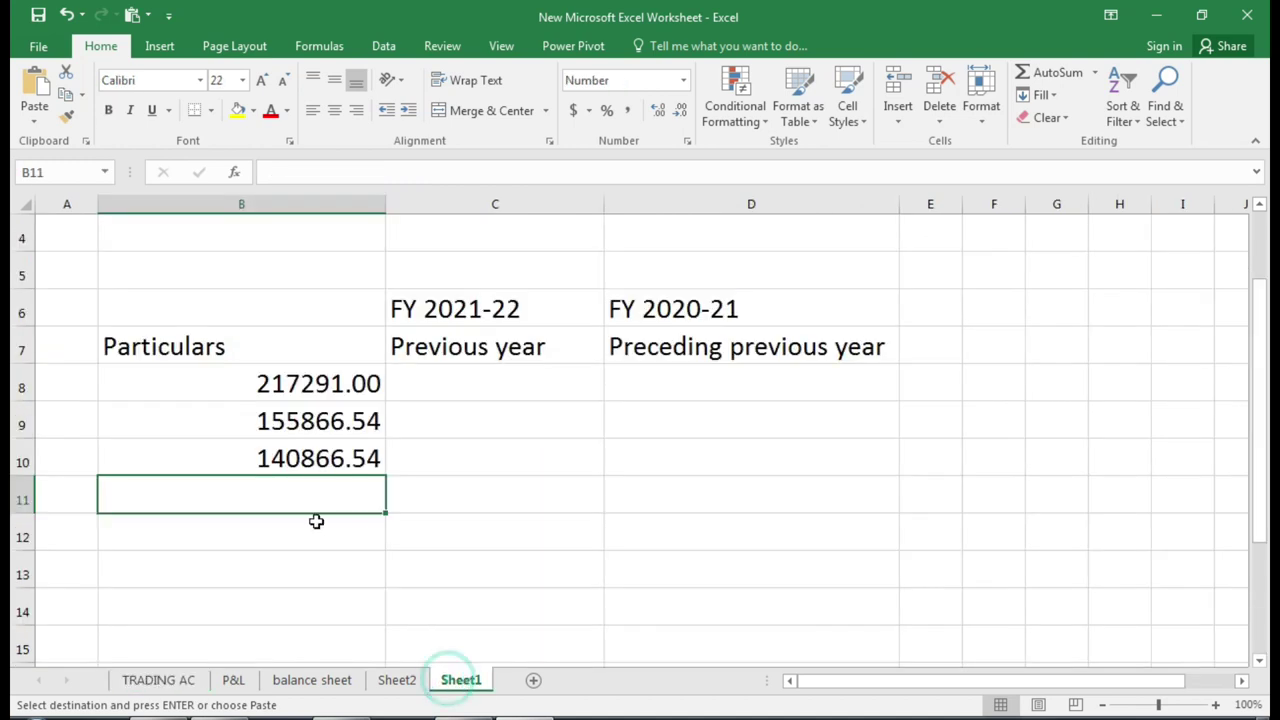
right_click(262, 491)
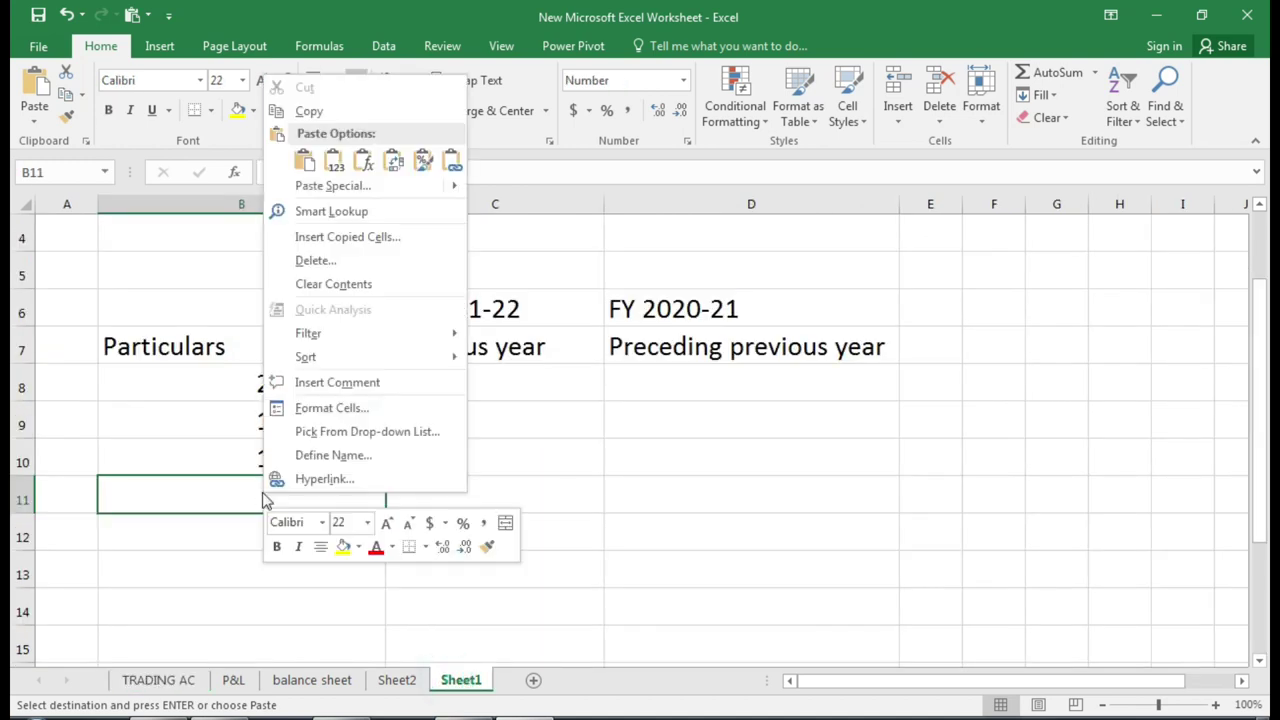
left_click(349, 184)
left_click(178, 106)
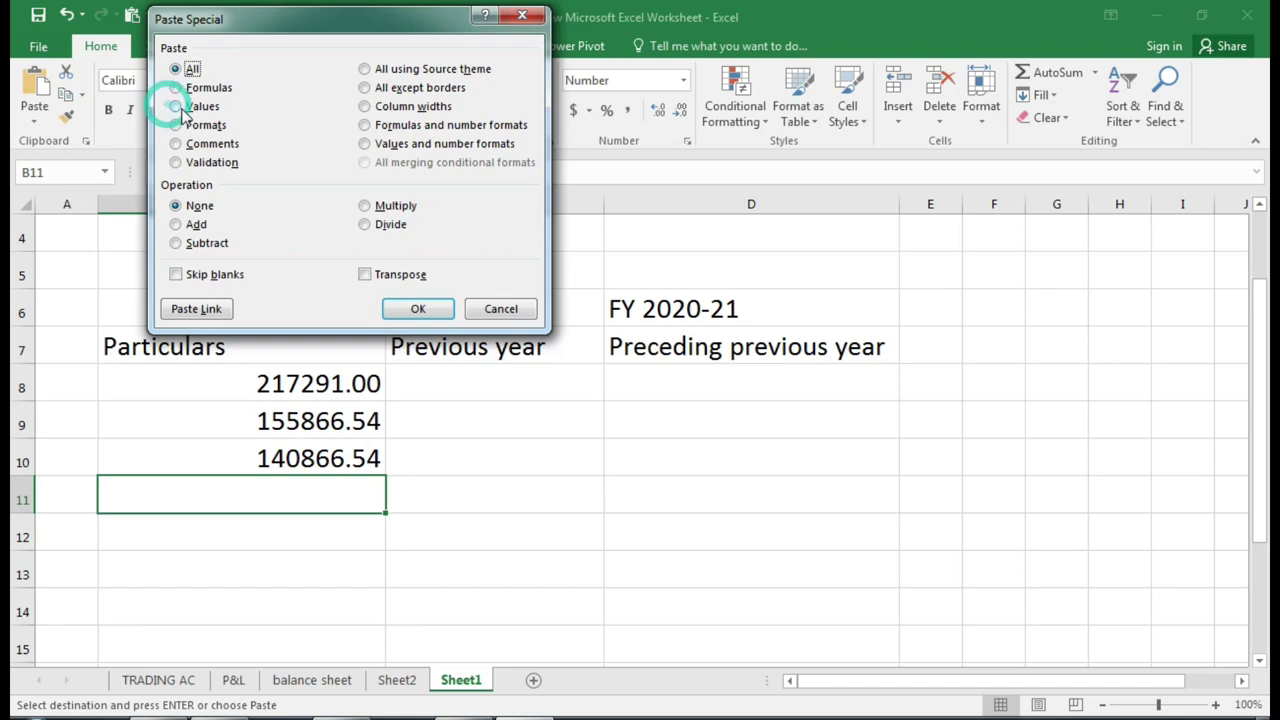
left_click(418, 308)
Compare the Sheet1 figures with the Gross profit/turnover row of clause 40 in the PDF form.
left_click(460, 498)
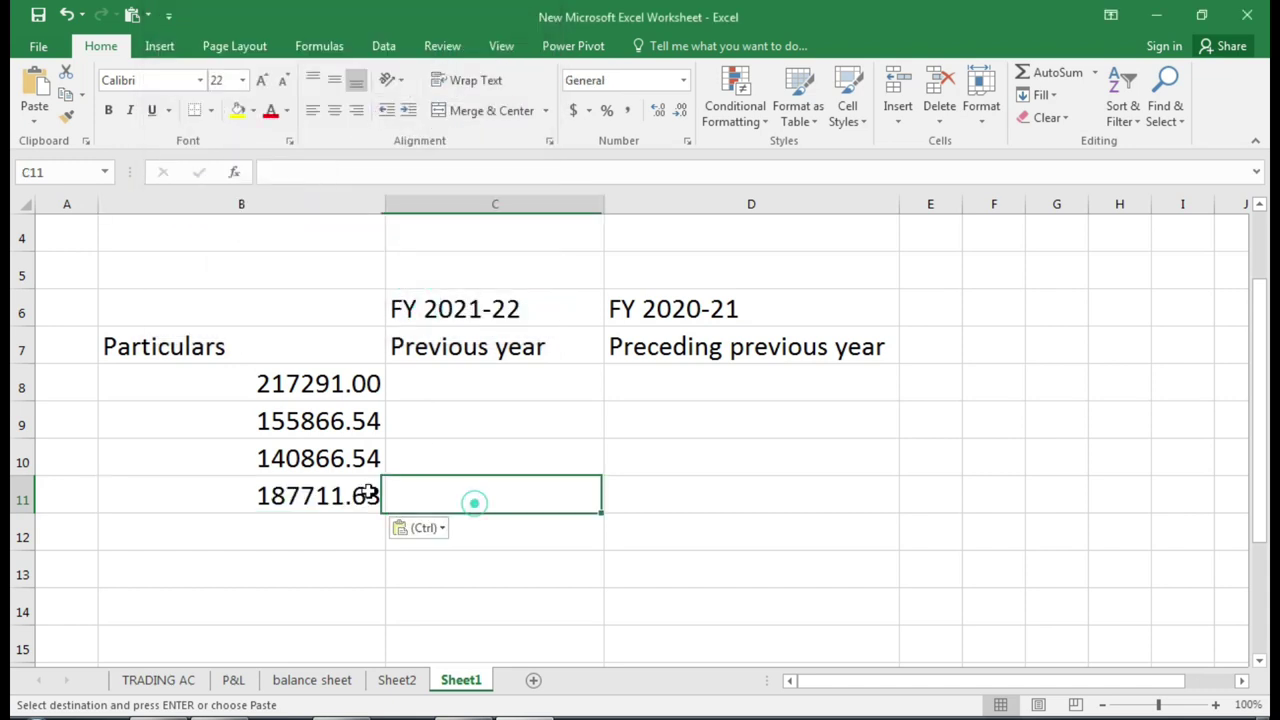
left_click(422, 384)
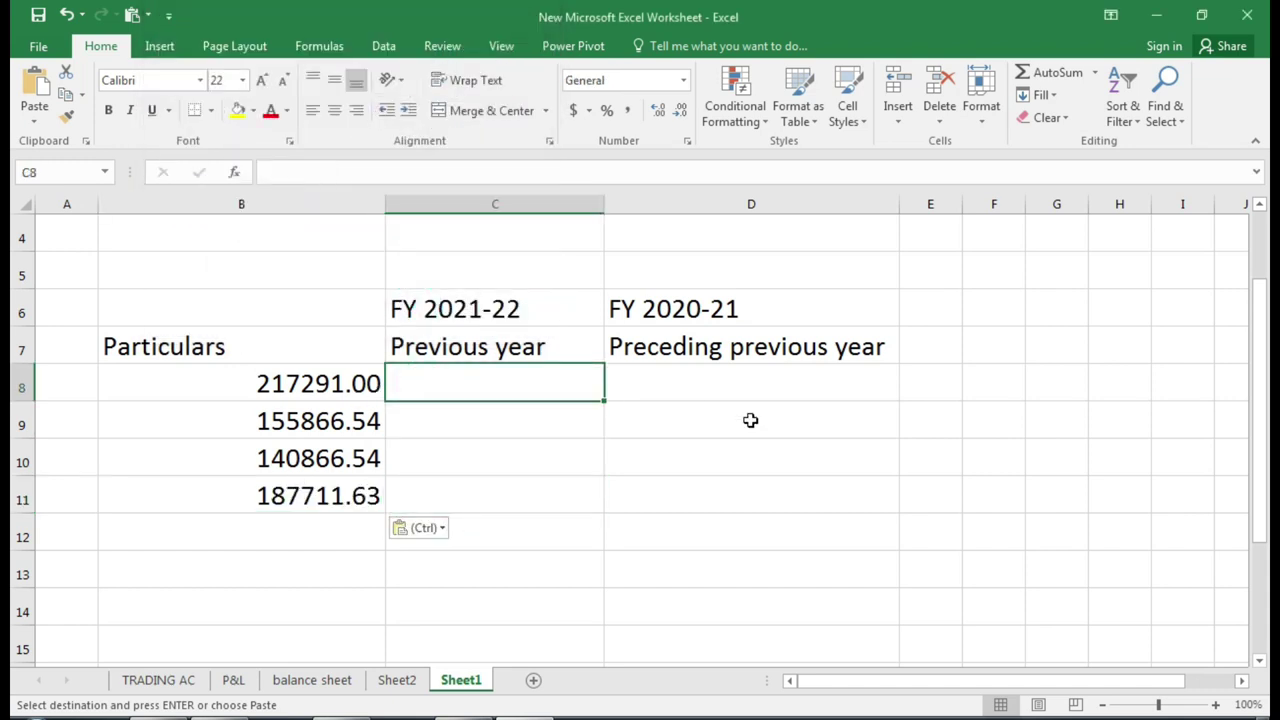
key("Down")
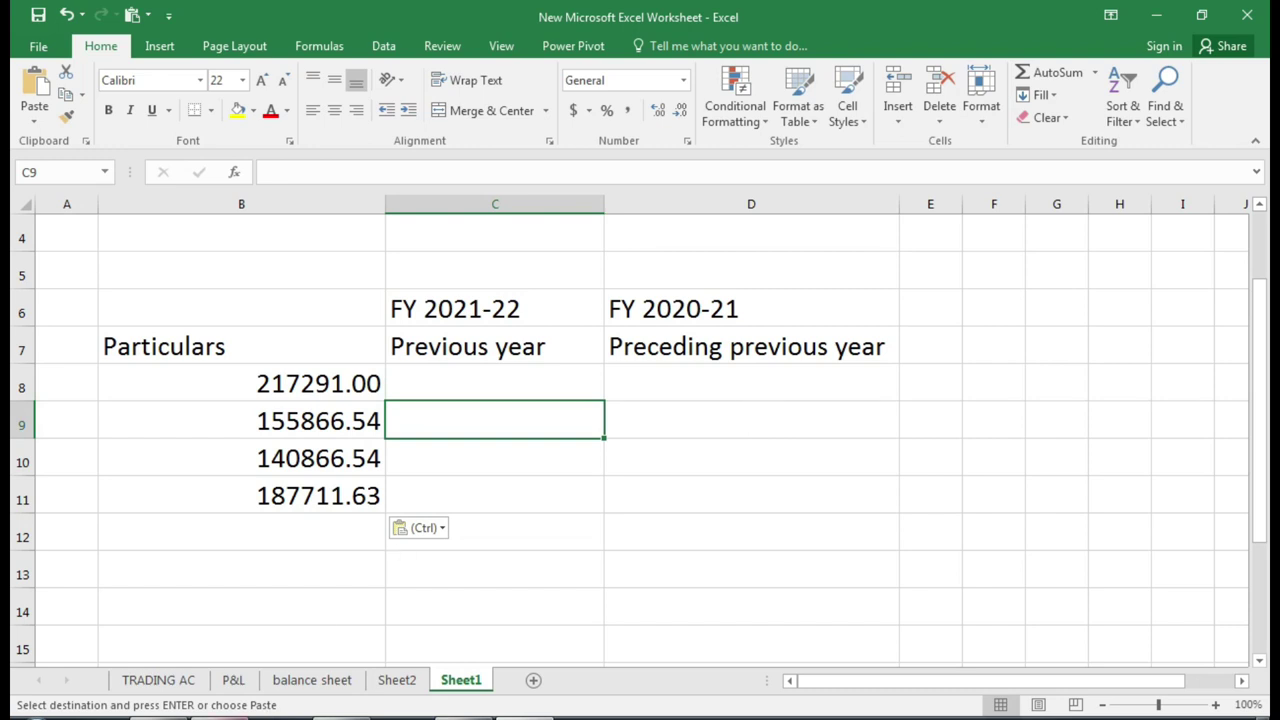
key("alt+Tab")
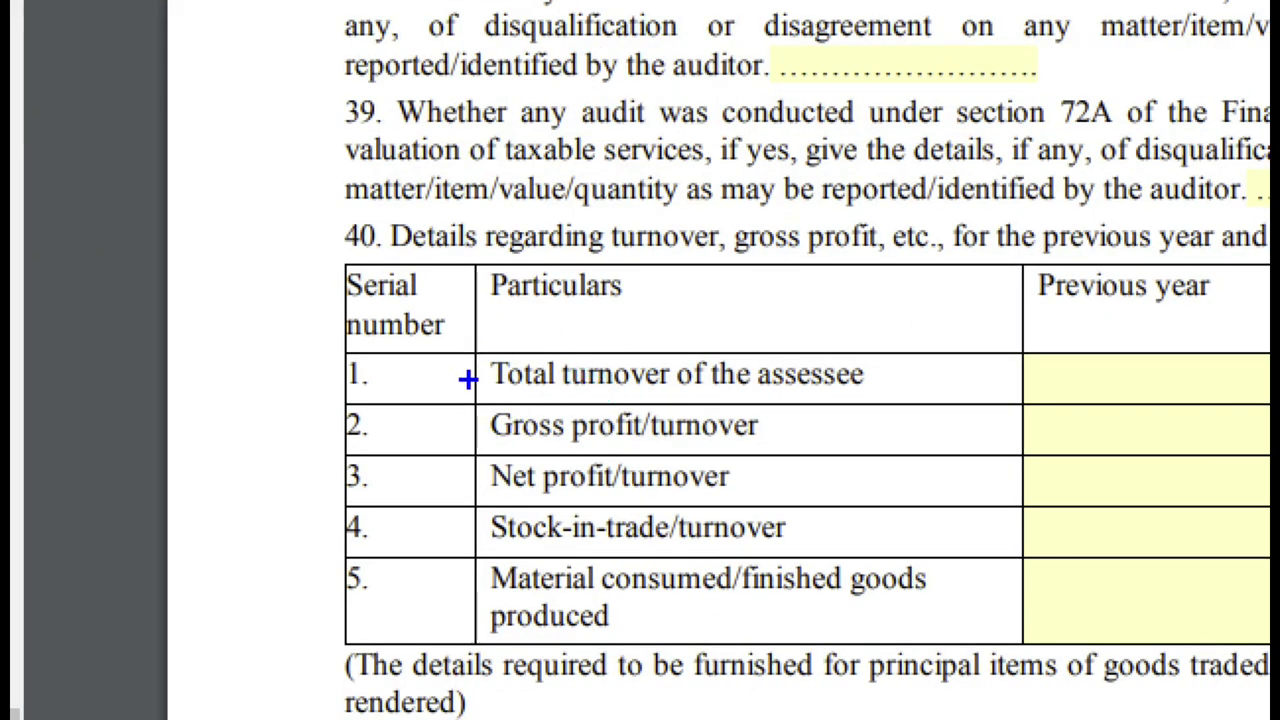
left_click_drag(474, 398, 856, 458)
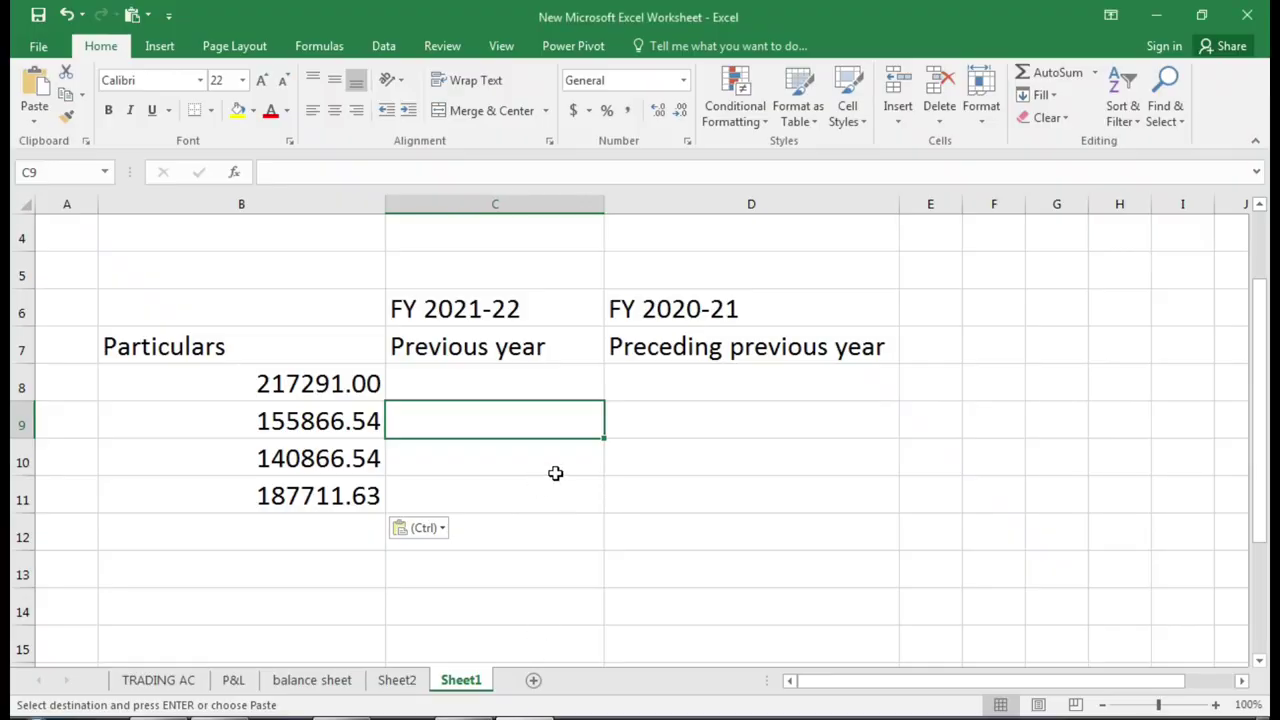
Try calculating the gross profit ratio in cell C9 of Sheet1 with the formula =B9/B8*100.
type("=")
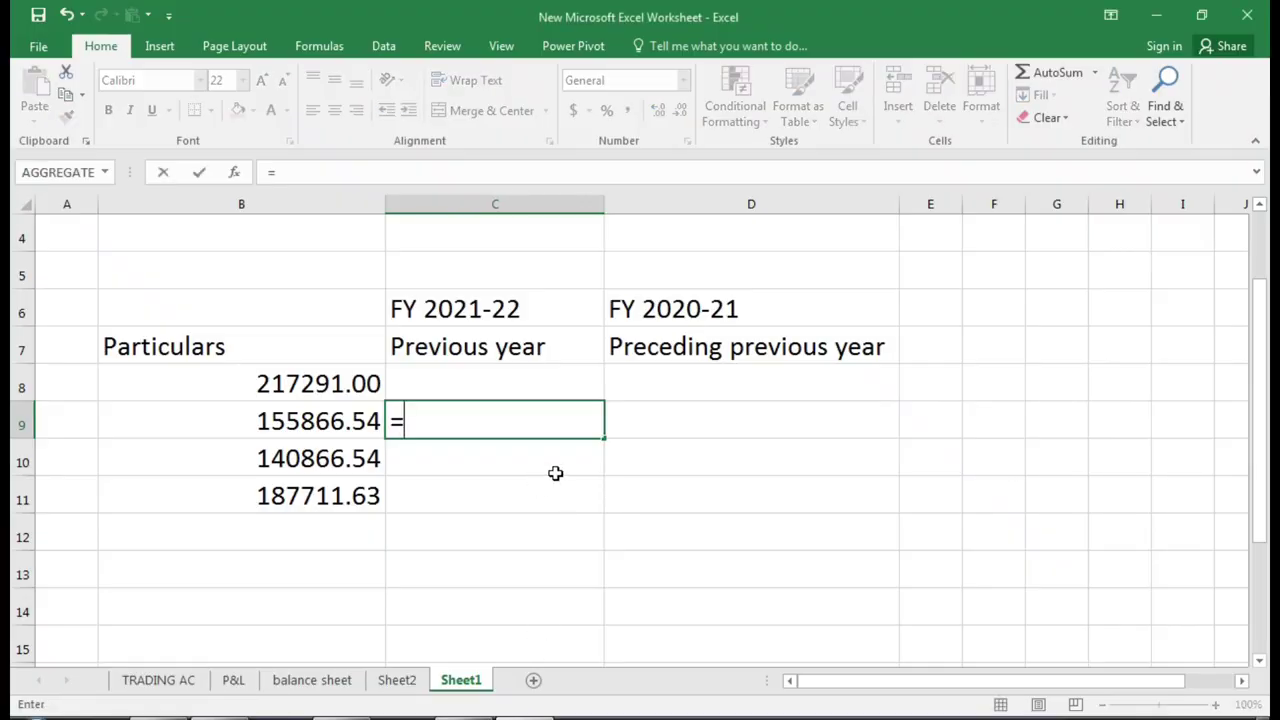
left_click(291, 421)
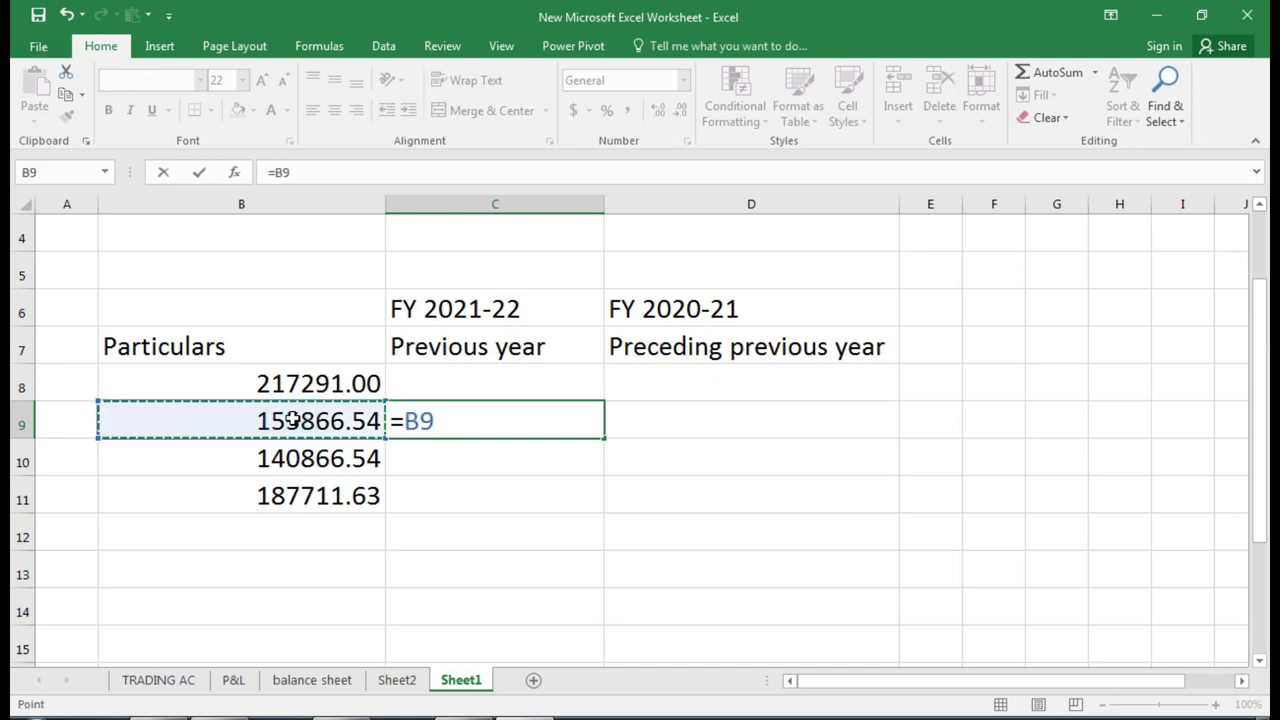
type("/")
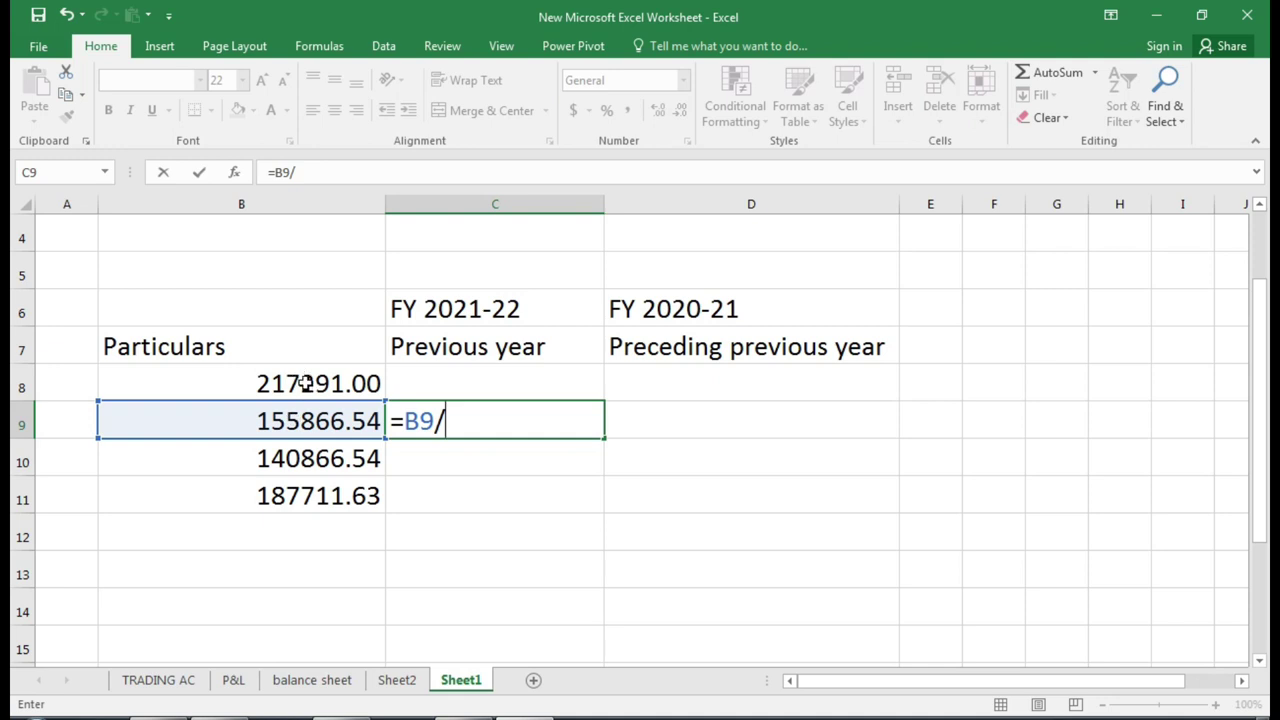
left_click(305, 383)
type("*100")
key("Return")
key("Up")
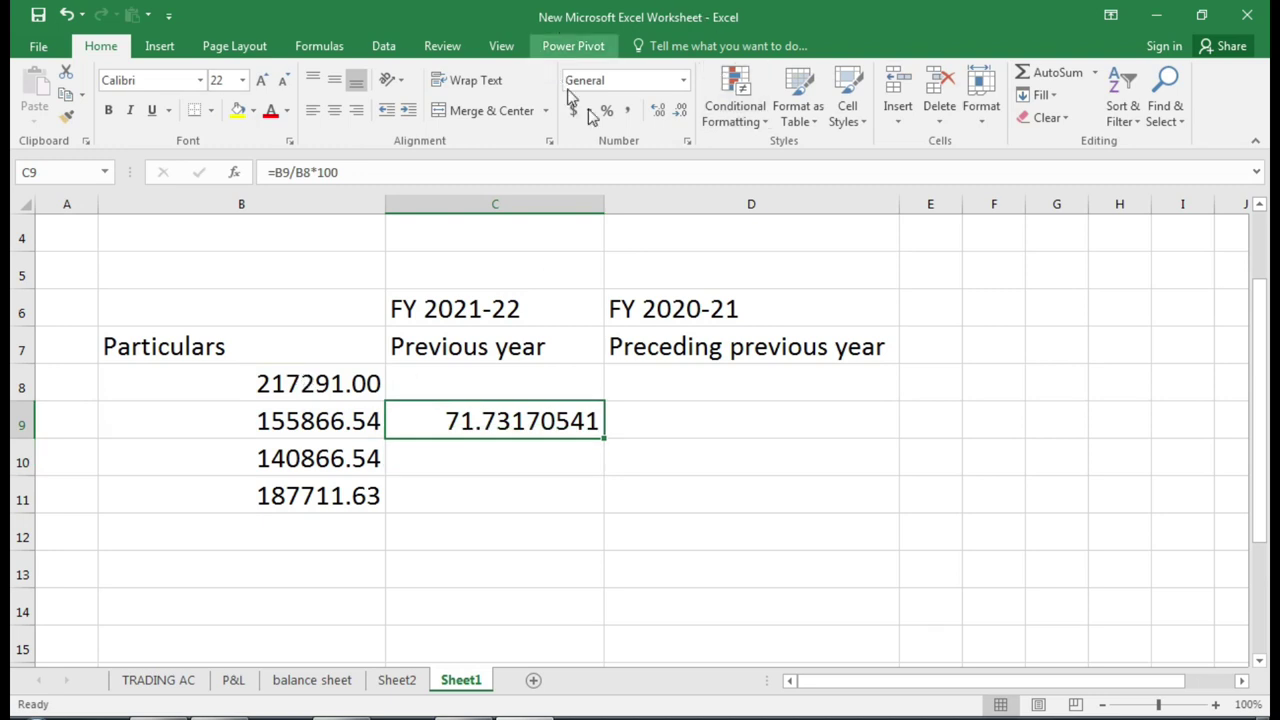
Format the ratio cells C9:D11 as percentages.
left_click_drag(493, 420, 731, 503)
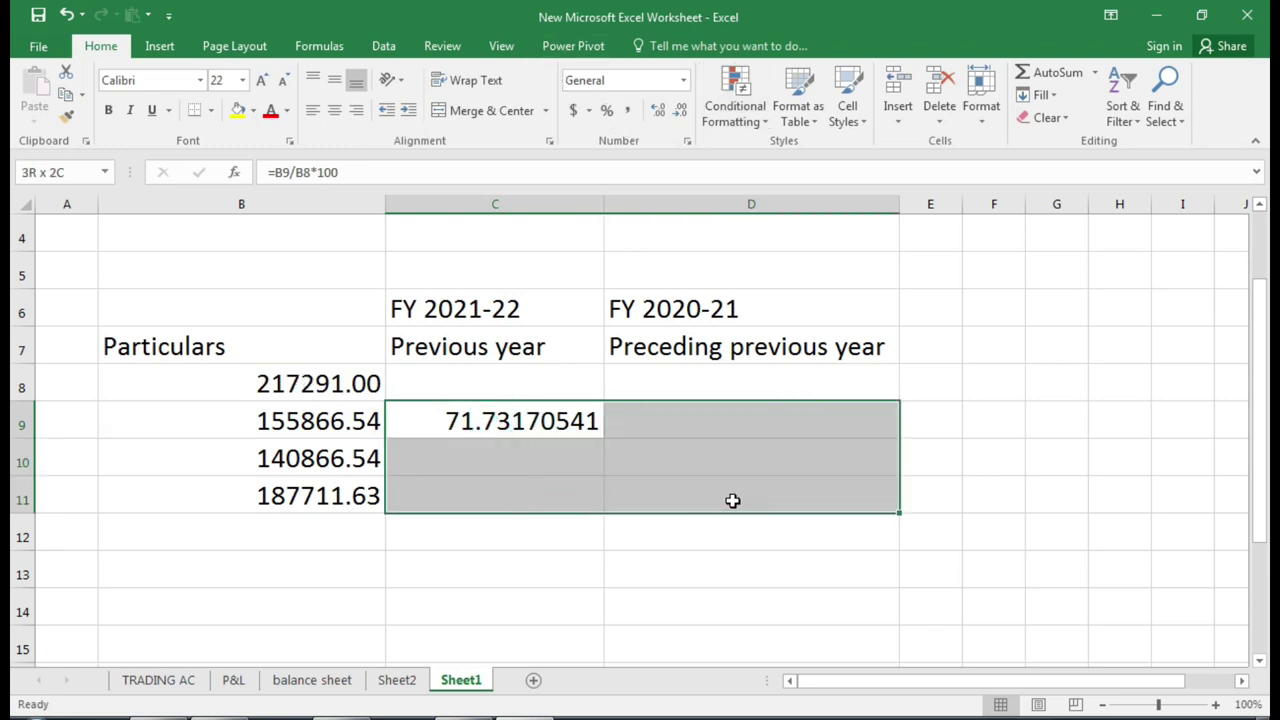
left_click(607, 112)
left_click_drag(531, 496, 531, 529)
Replace the gross profit ratio formula in cell C9 with =B9/B8.
left_click(555, 412)
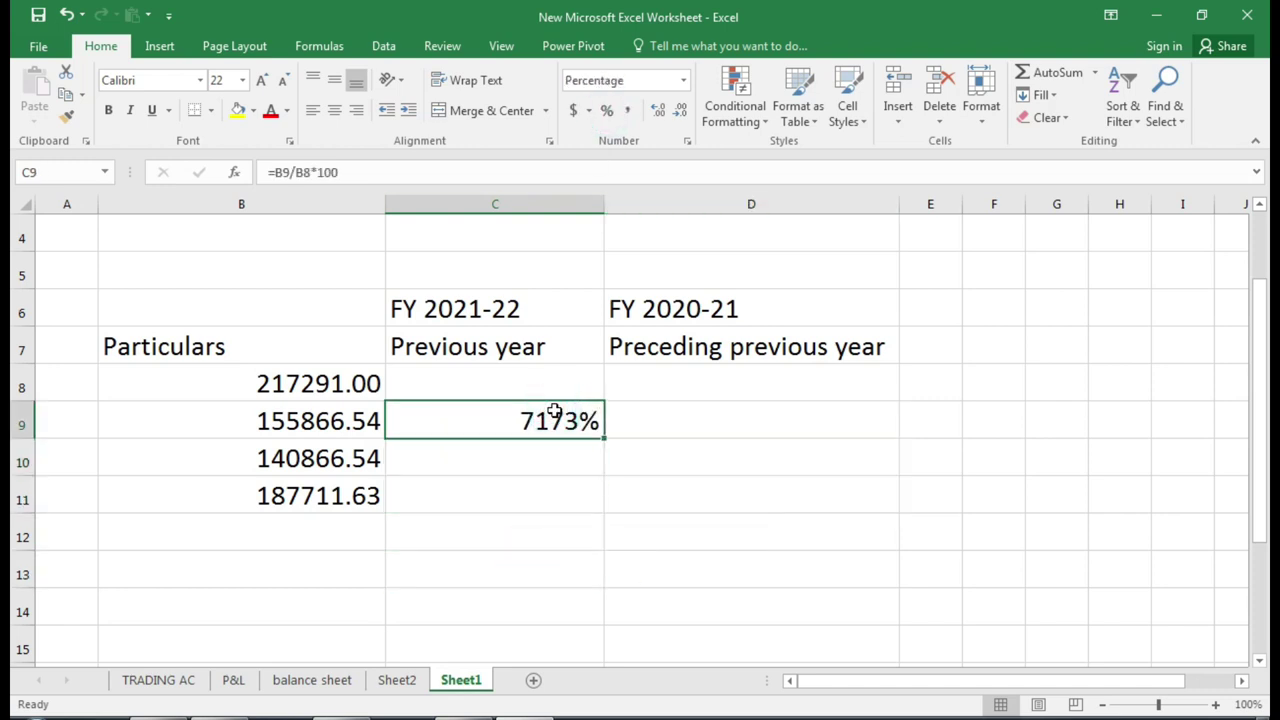
key("Delete")
type("=")
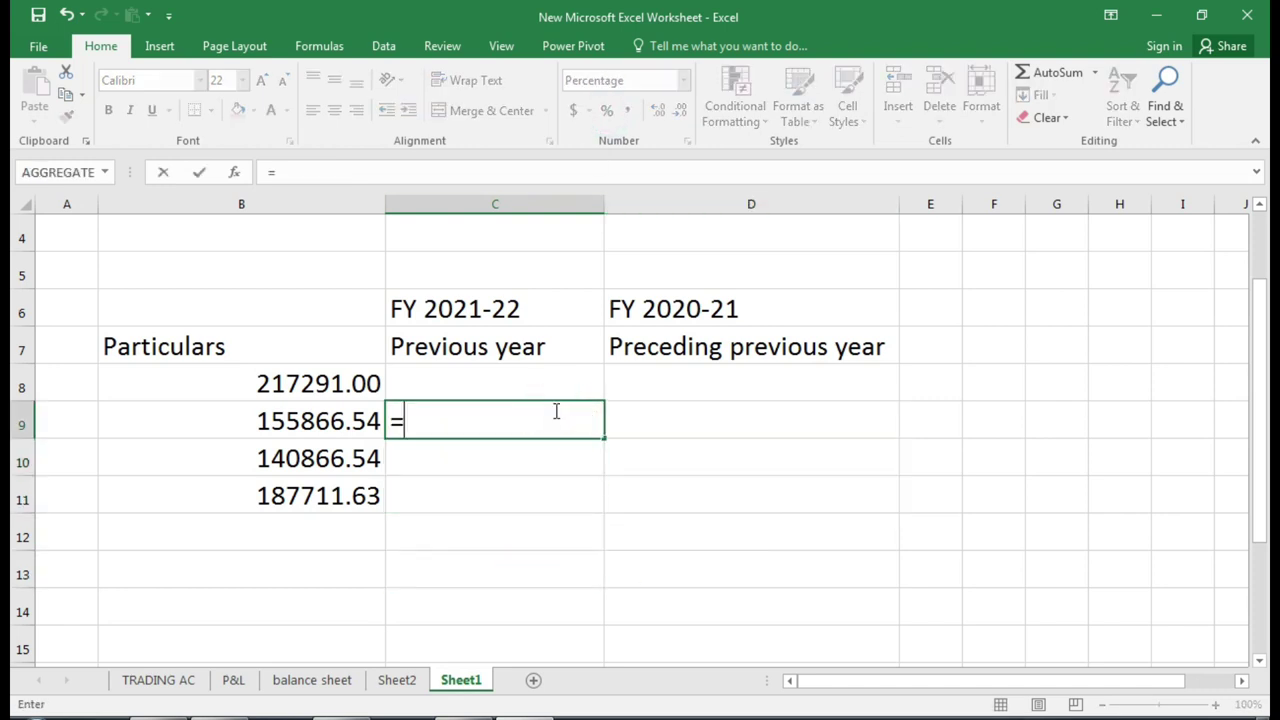
key("Left")
type("/")
left_click(354, 383)
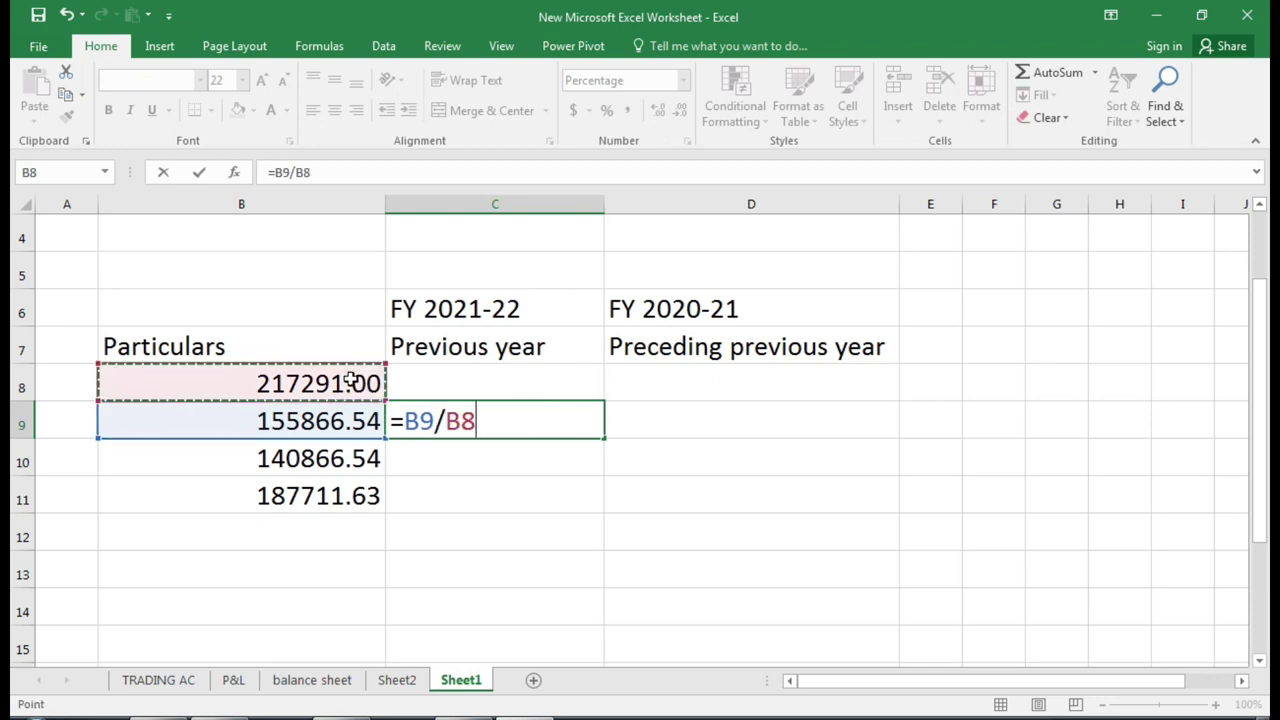
key("Return")
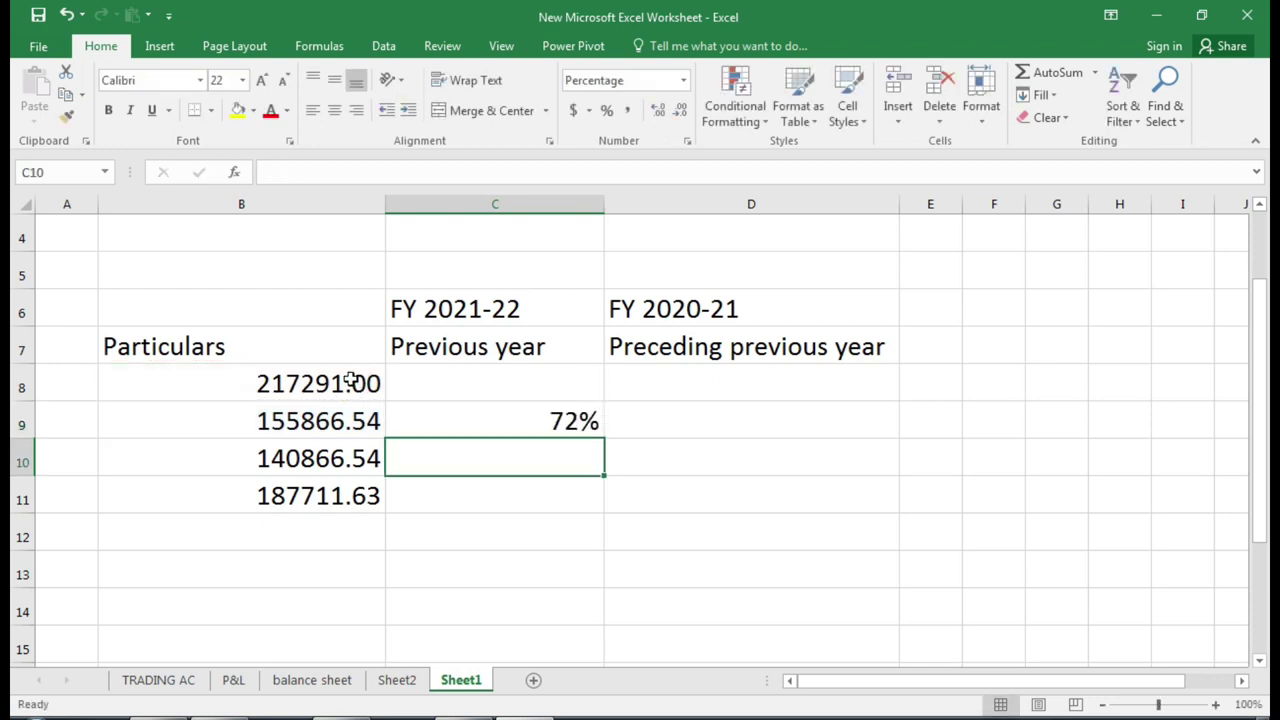
Show the percentages in the ratio cells C9:D11 of Sheet1 with two decimal places.
key("Up")
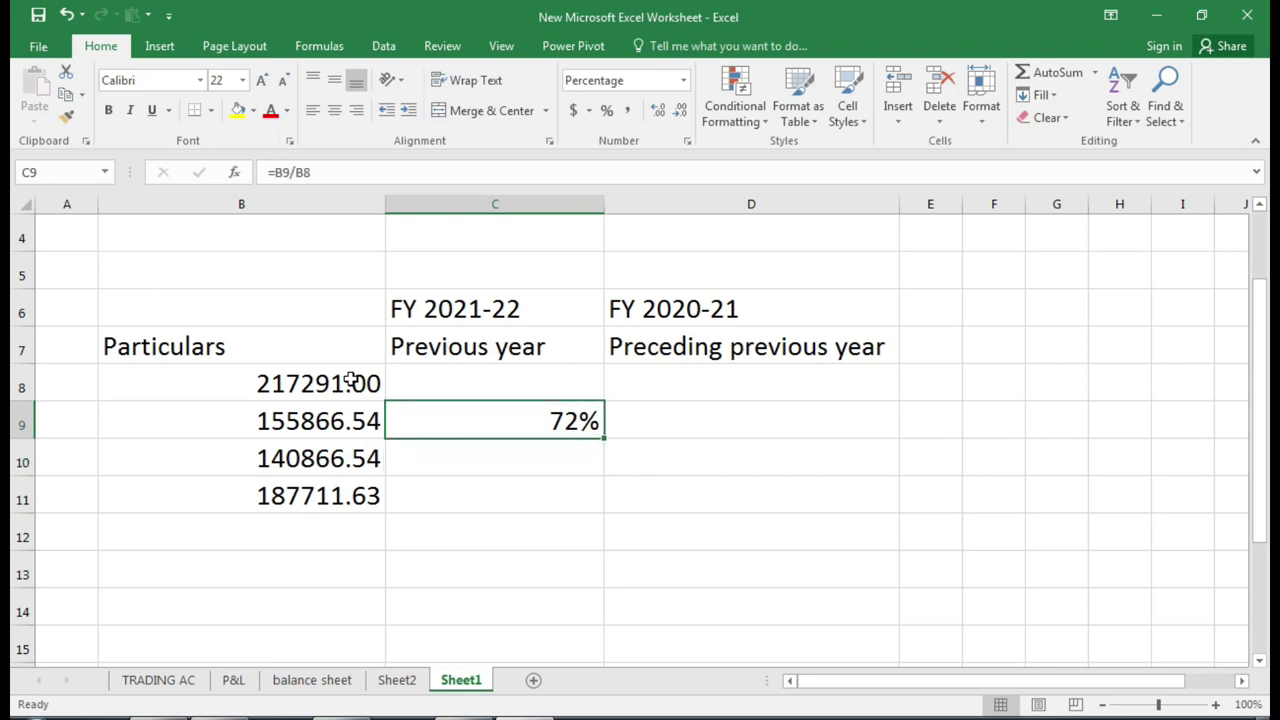
left_click(657, 110)
left_click(657, 110)
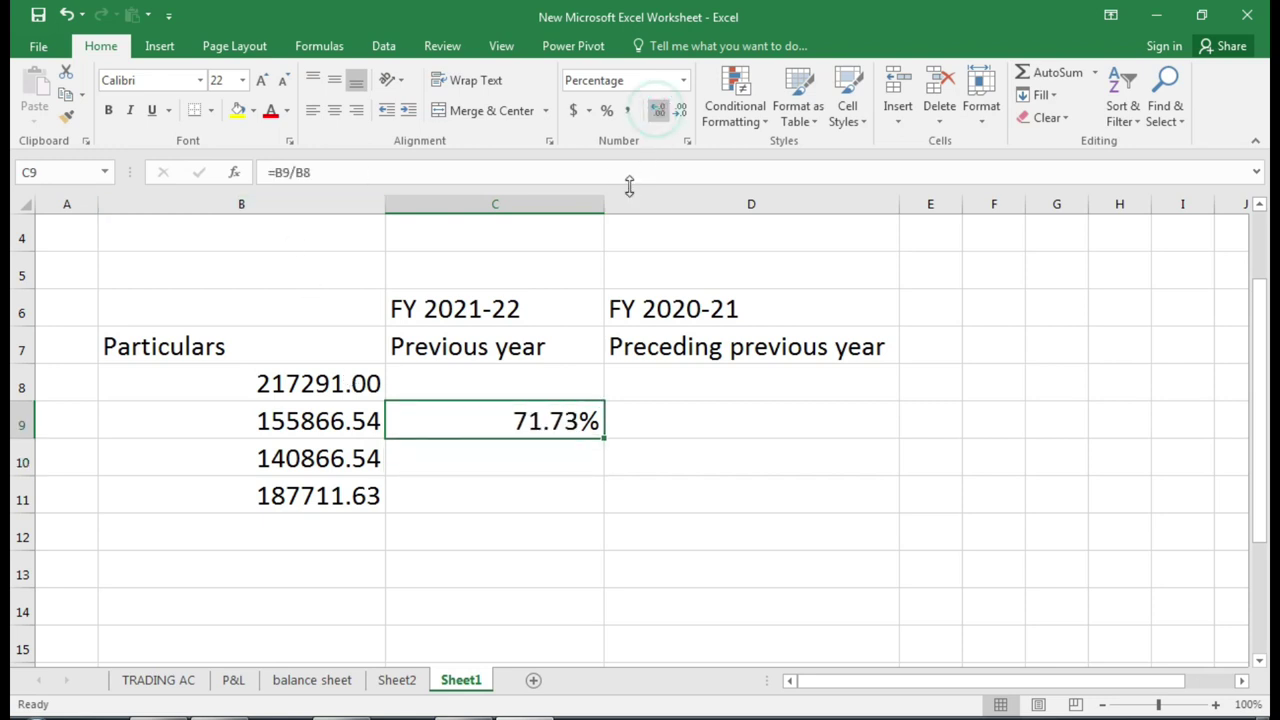
left_click_drag(471, 411, 763, 491)
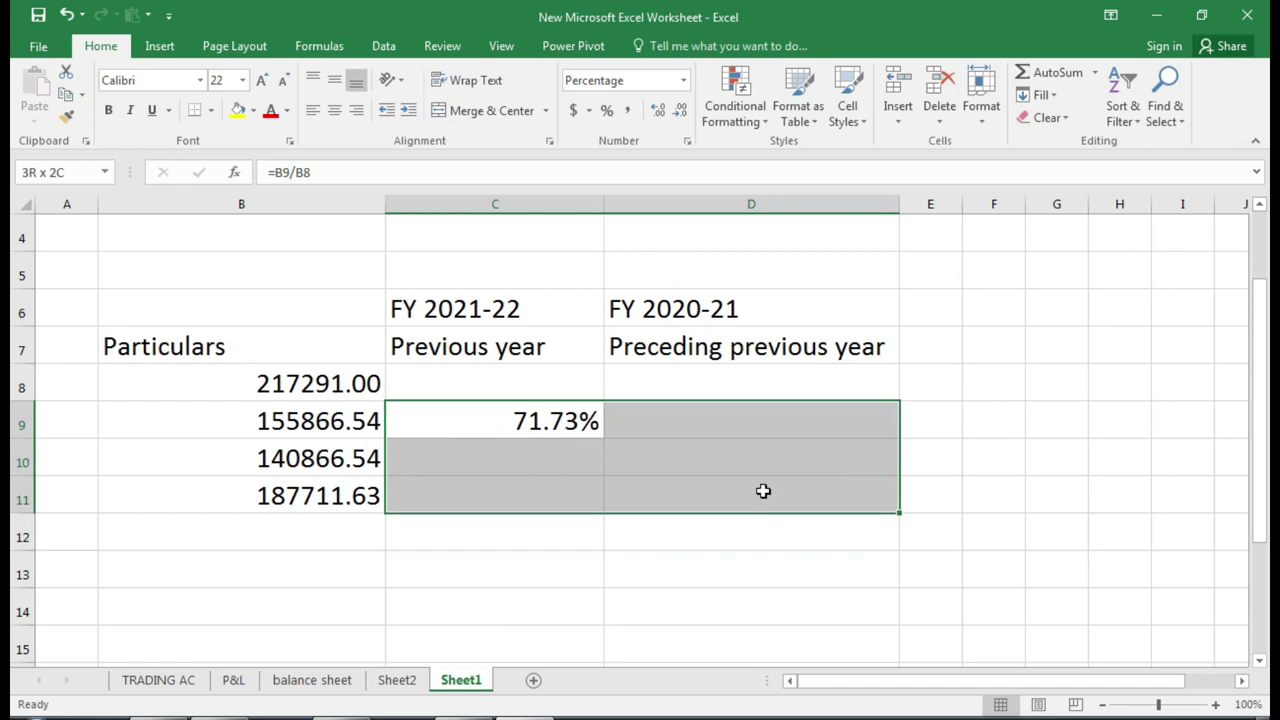
left_click(661, 112)
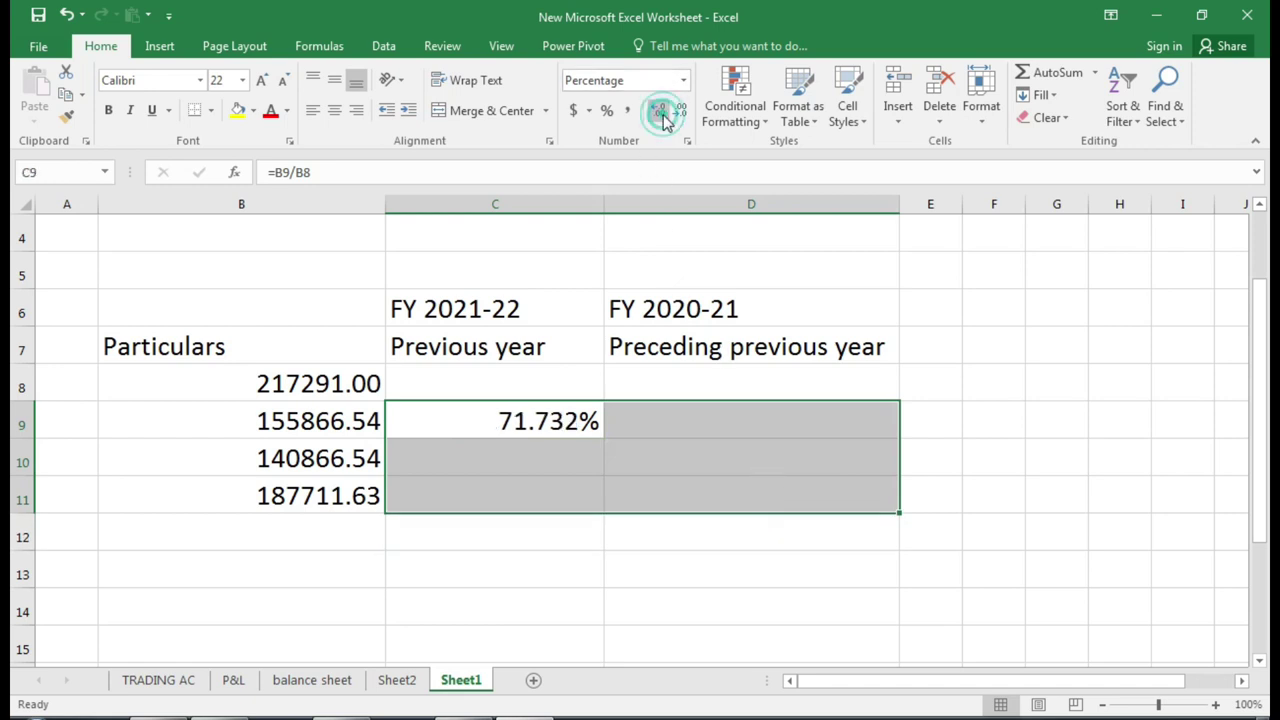
left_click(677, 110)
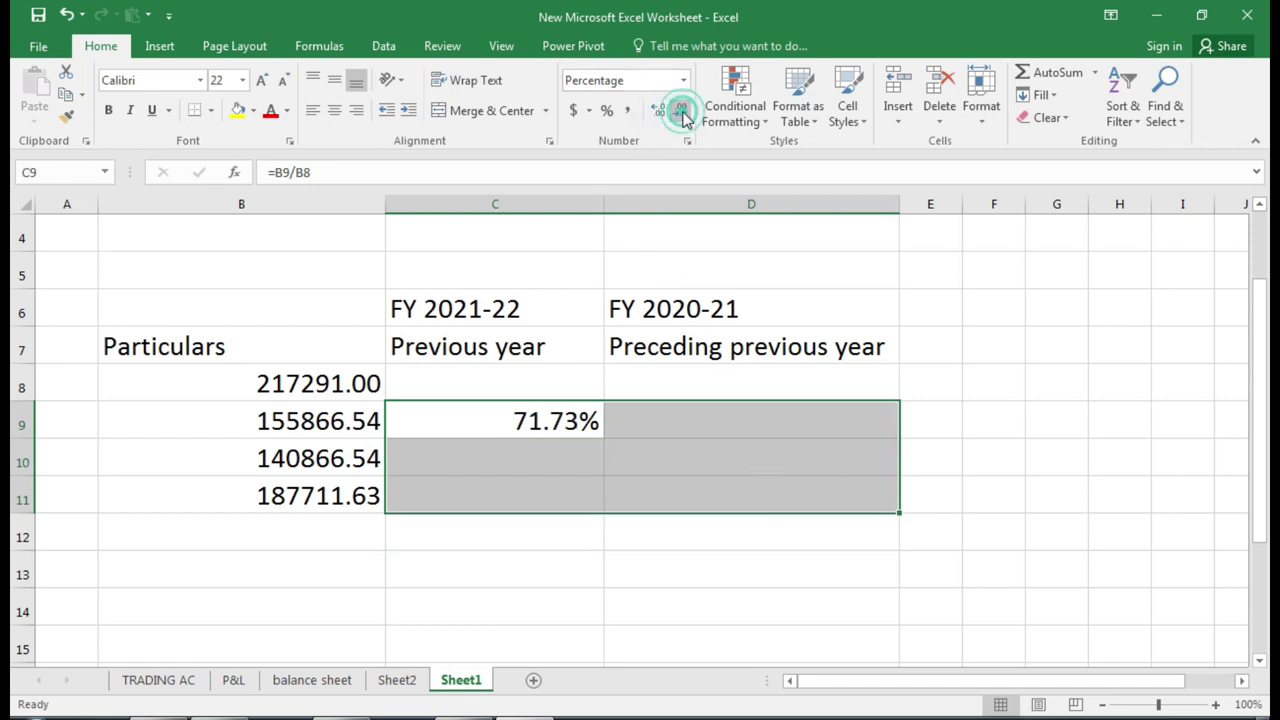
Calculate the net profit ratio for FY 2021-22 in cell C10 with the formula =B10/B8.
left_click(471, 457)
left_click(452, 422)
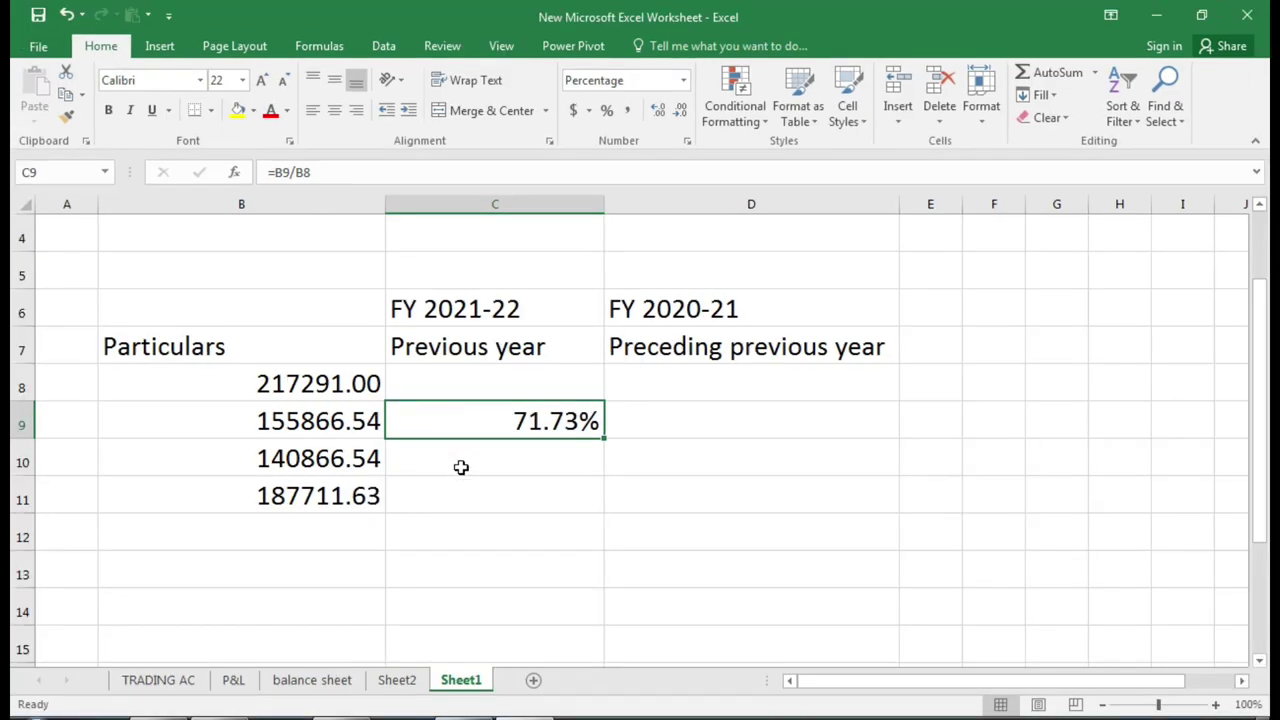
left_click(468, 500)
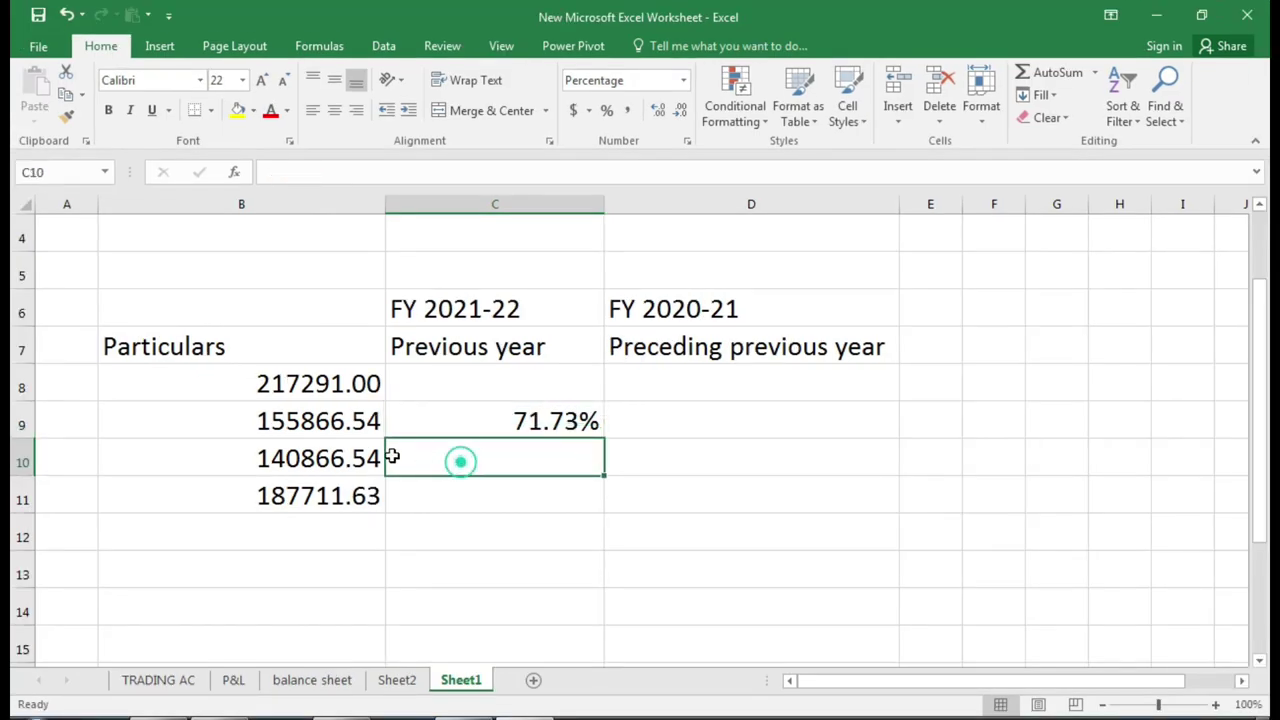
type("=")
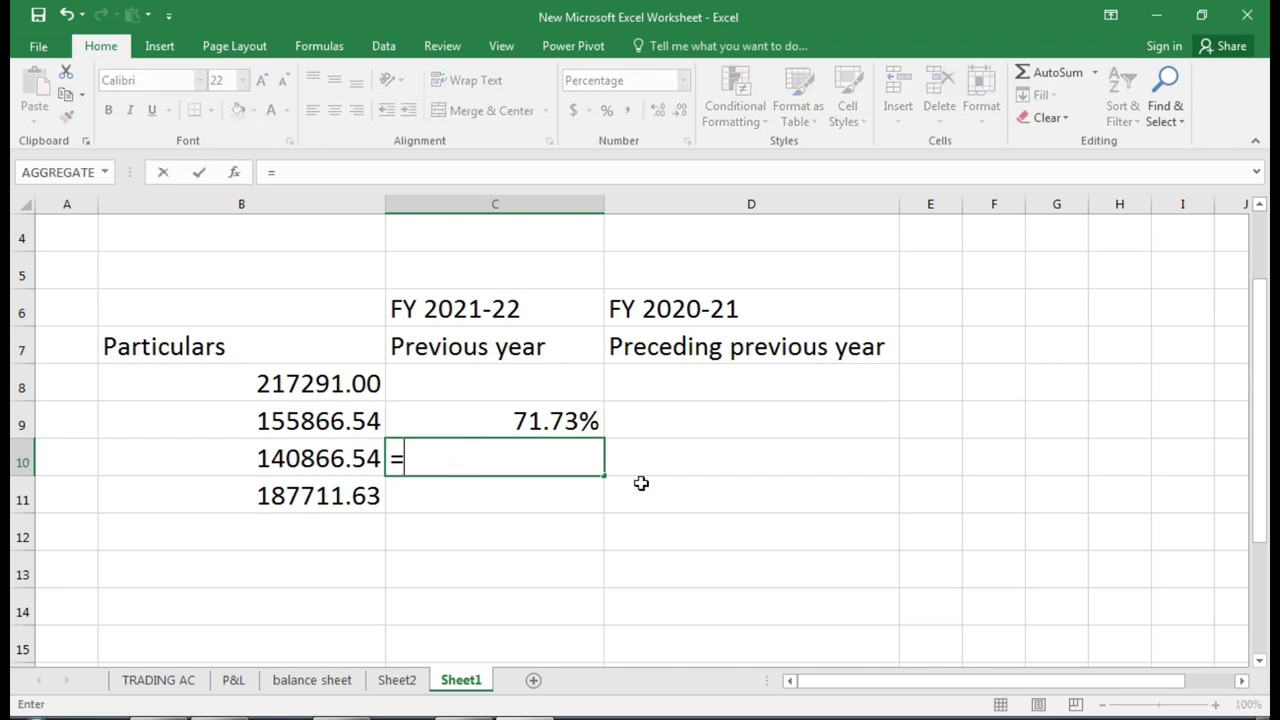
key("Left")
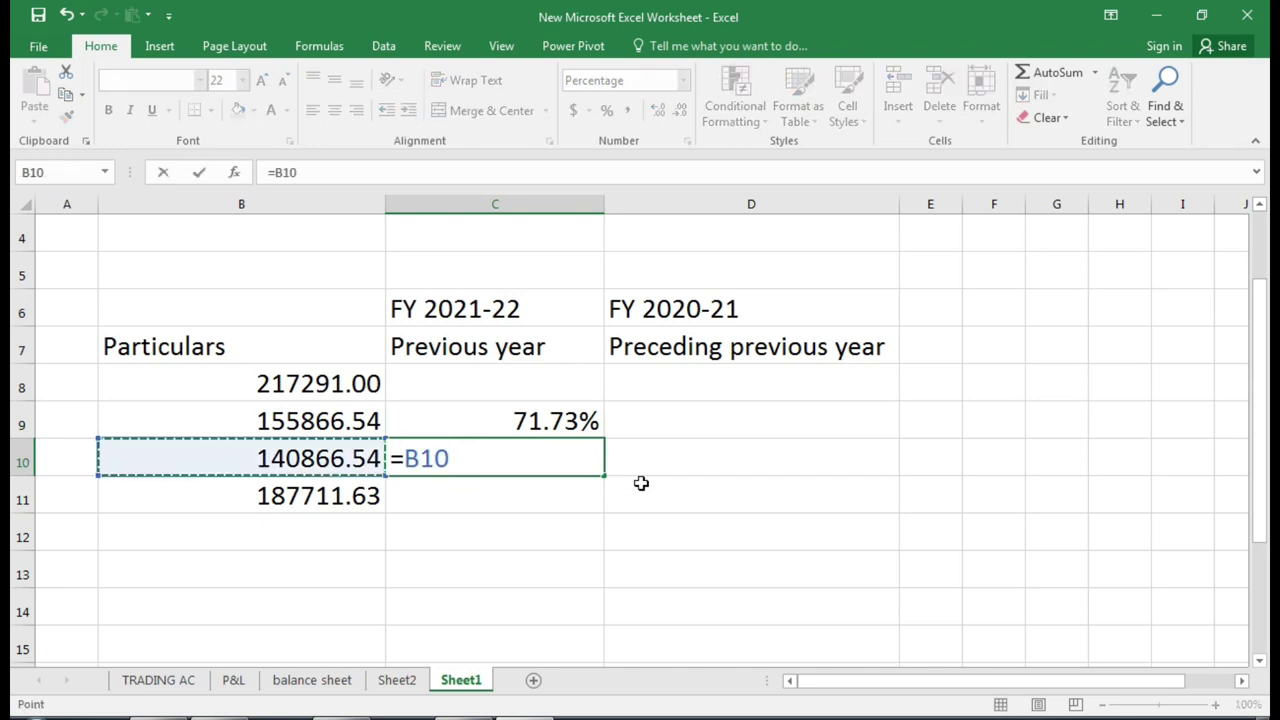
type("/")
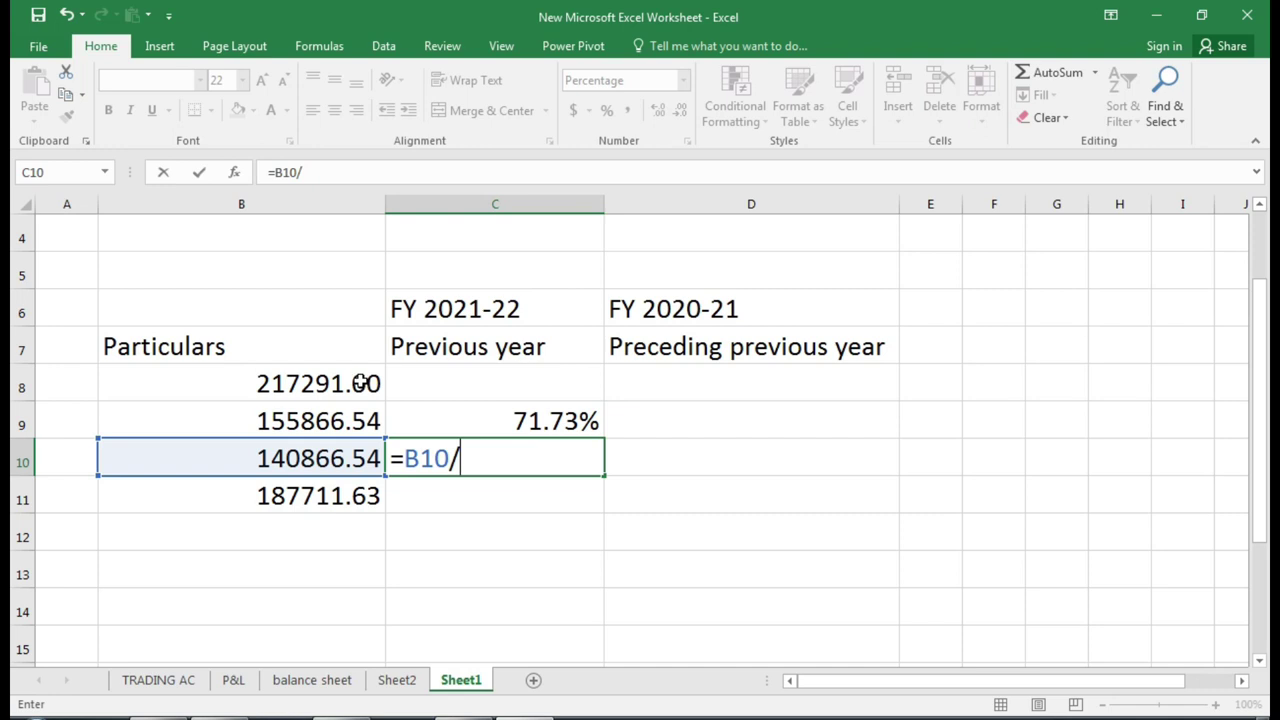
left_click(363, 383)
key("Return")
key("Up")
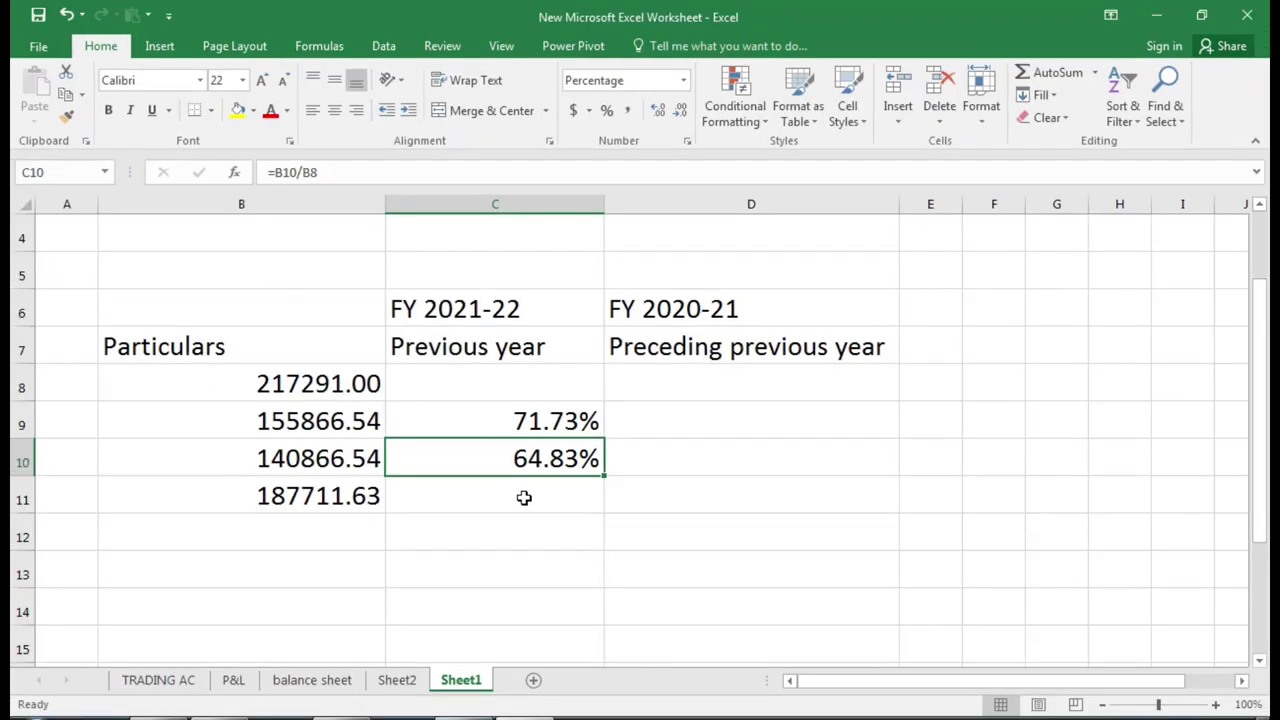
Calculate the stock-in-trade ratio for FY 2021-22 in cell C11 with the formula =B11/B8.
left_click(524, 497)
type("=")
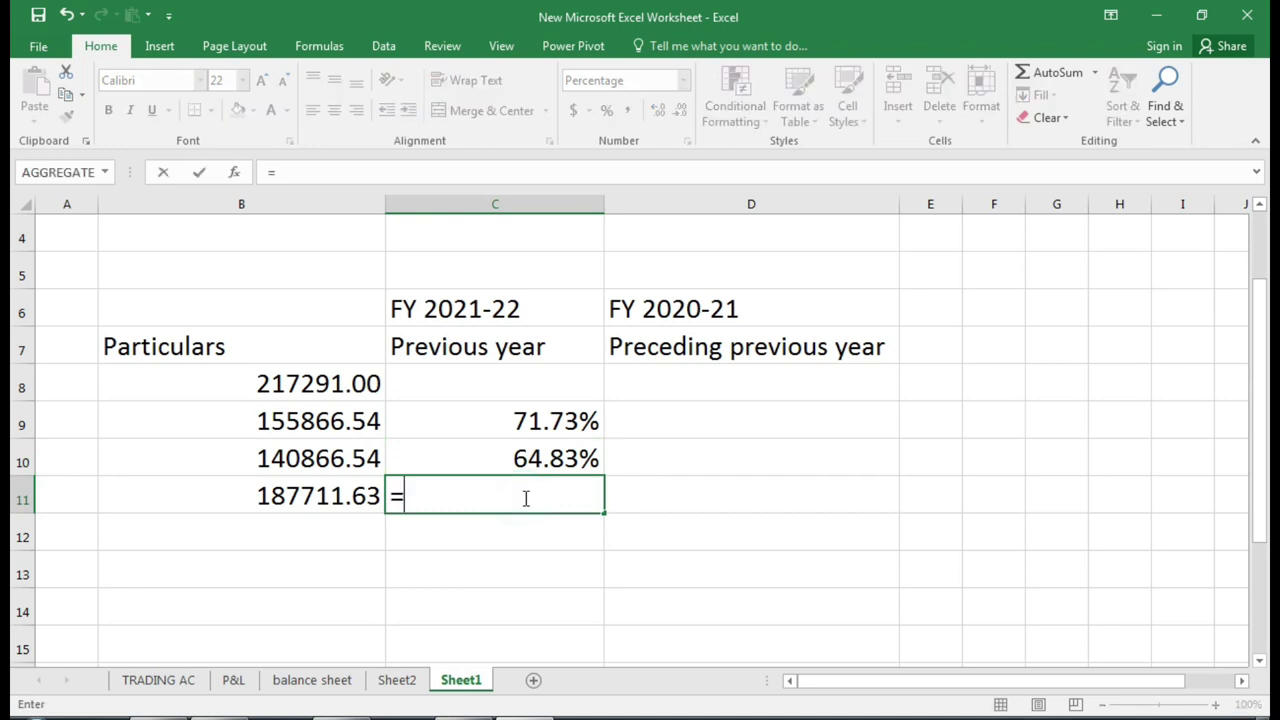
left_click(329, 494)
type("/")
left_click(320, 380)
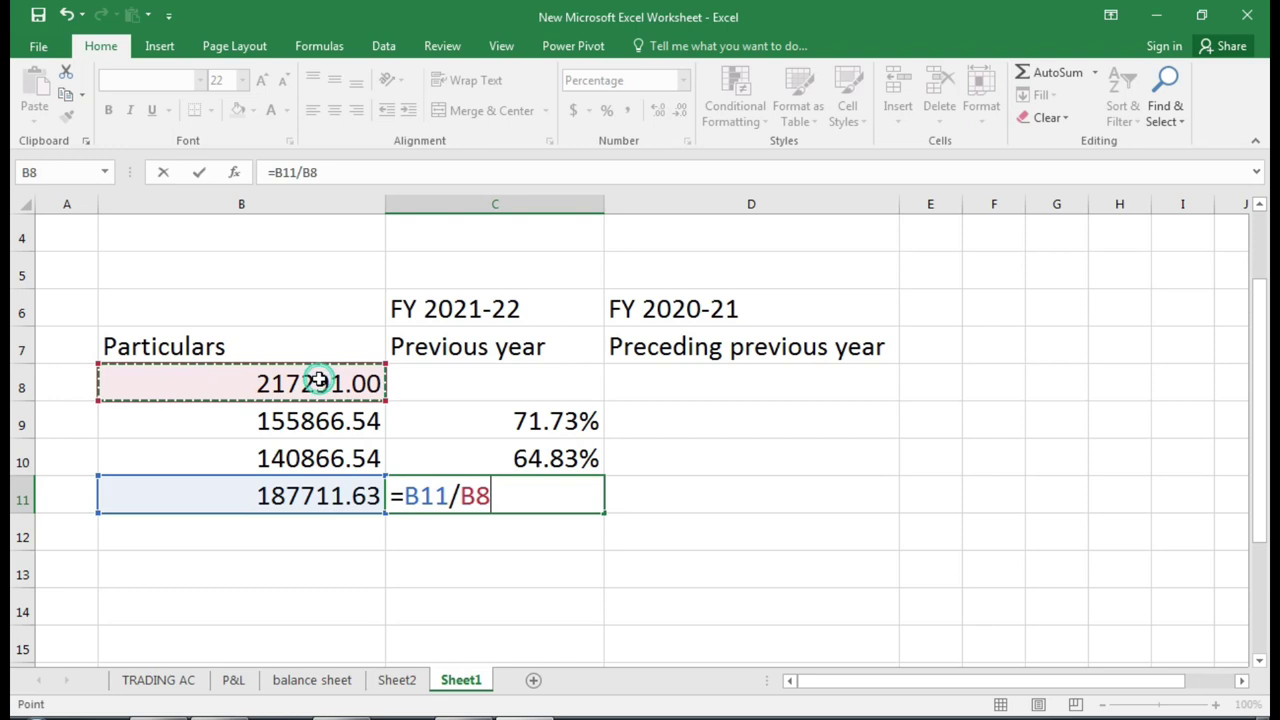
key("Return")
key("Up")
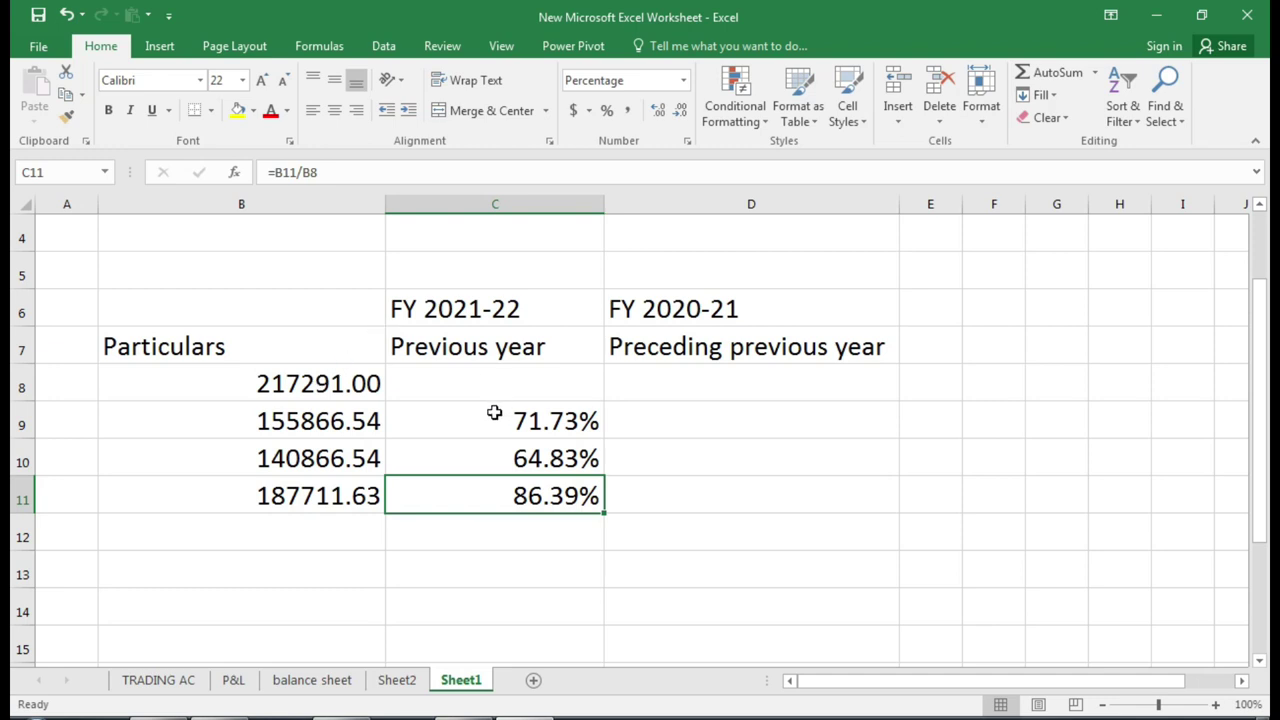
Compare the ratios in C9:C11 with the Previous year and Preceding previous year columns of clause 40 in the PDF form.
left_click_drag(474, 414, 477, 485)
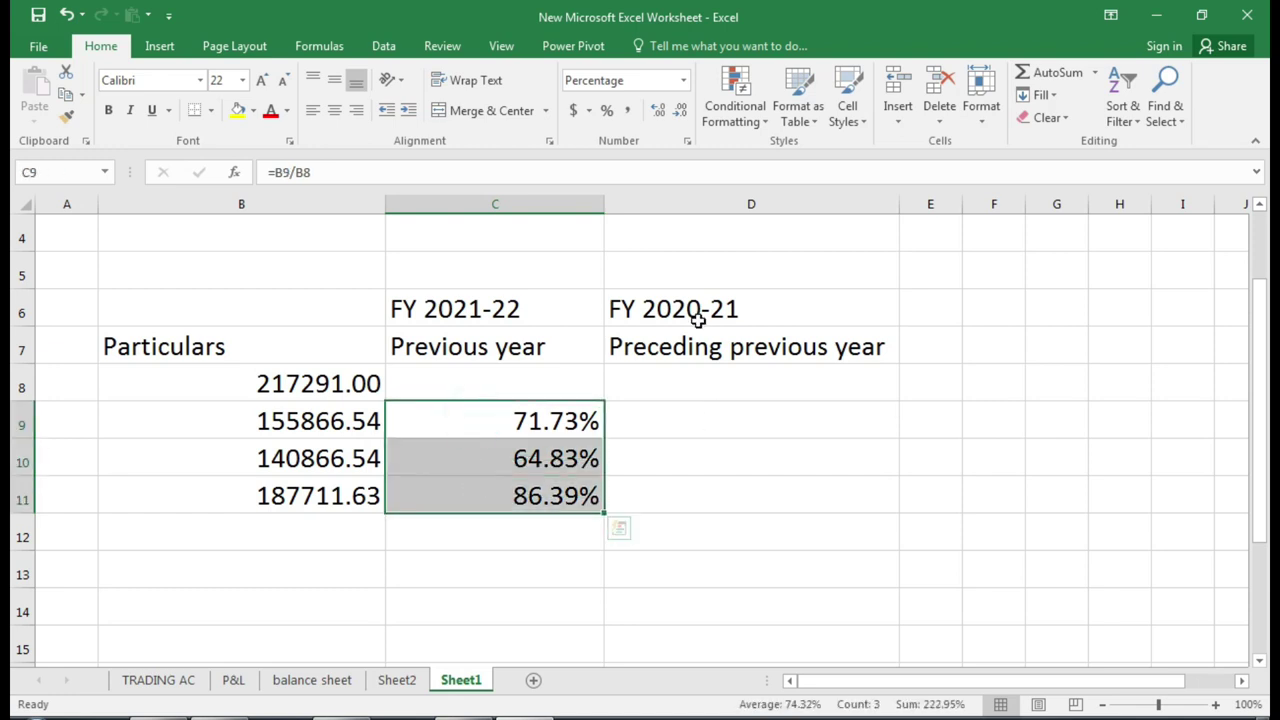
left_click(683, 420)
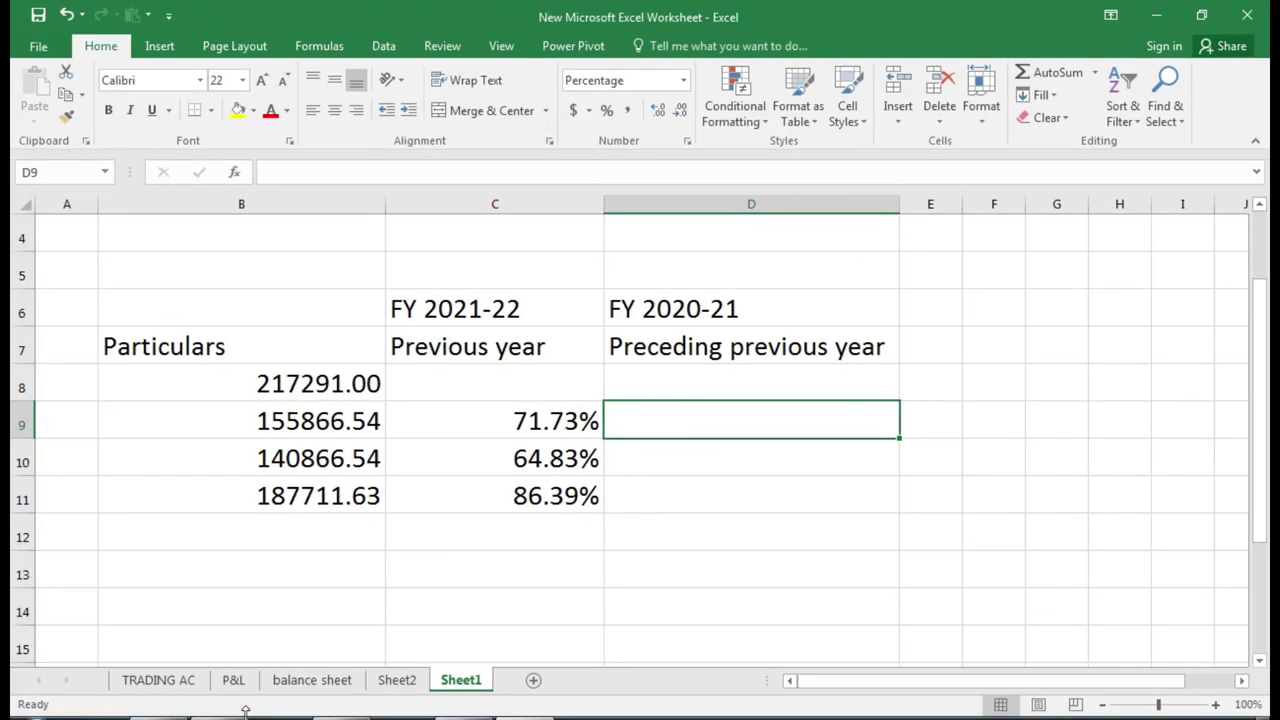
key("alt+Tab")
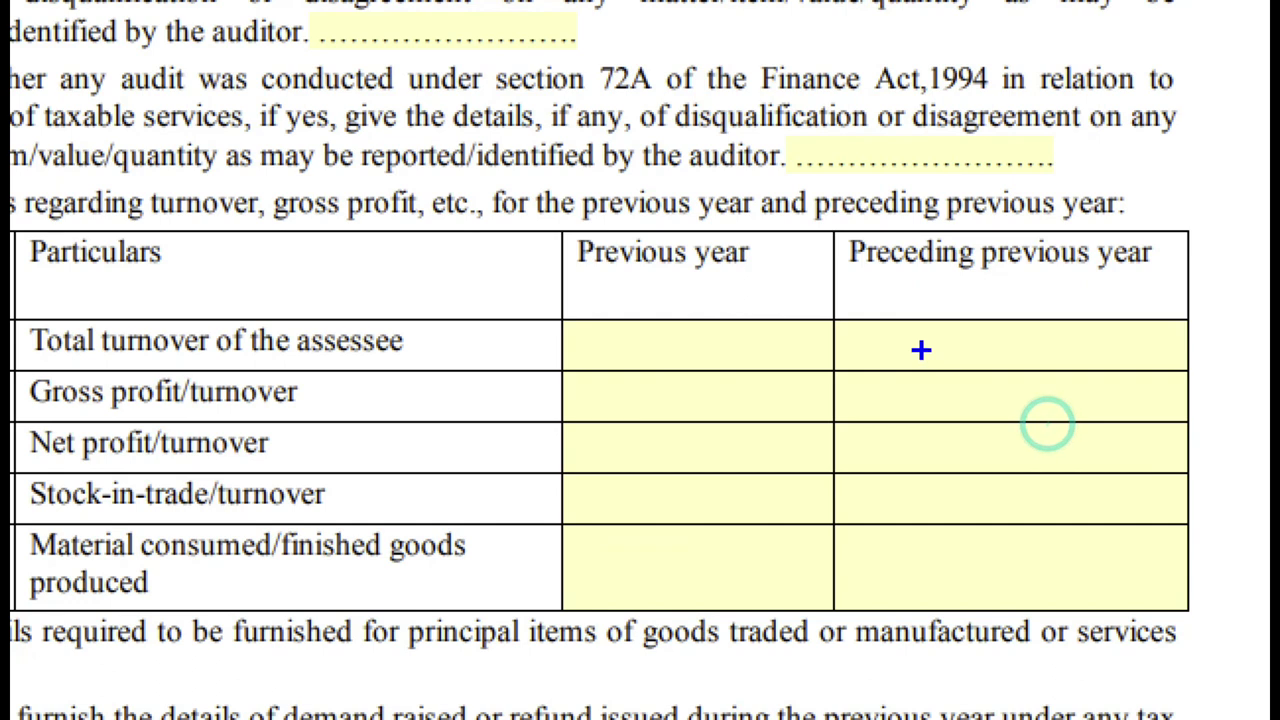
left_click(938, 378)
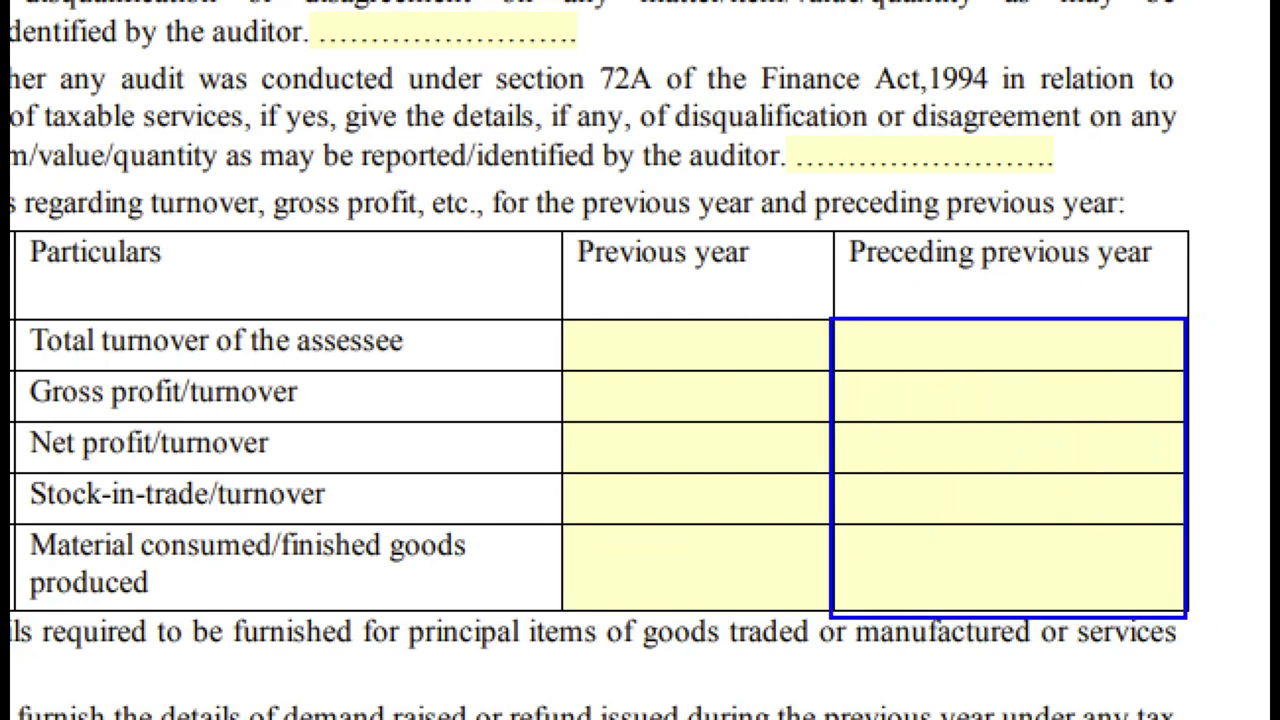
mouse_move(563, 320)
left_mouse_down()
mouse_move(566, 368)
mouse_move(800, 578)
mouse_move(850, 333)
mouse_move(592, 325)
left_mouse_up()
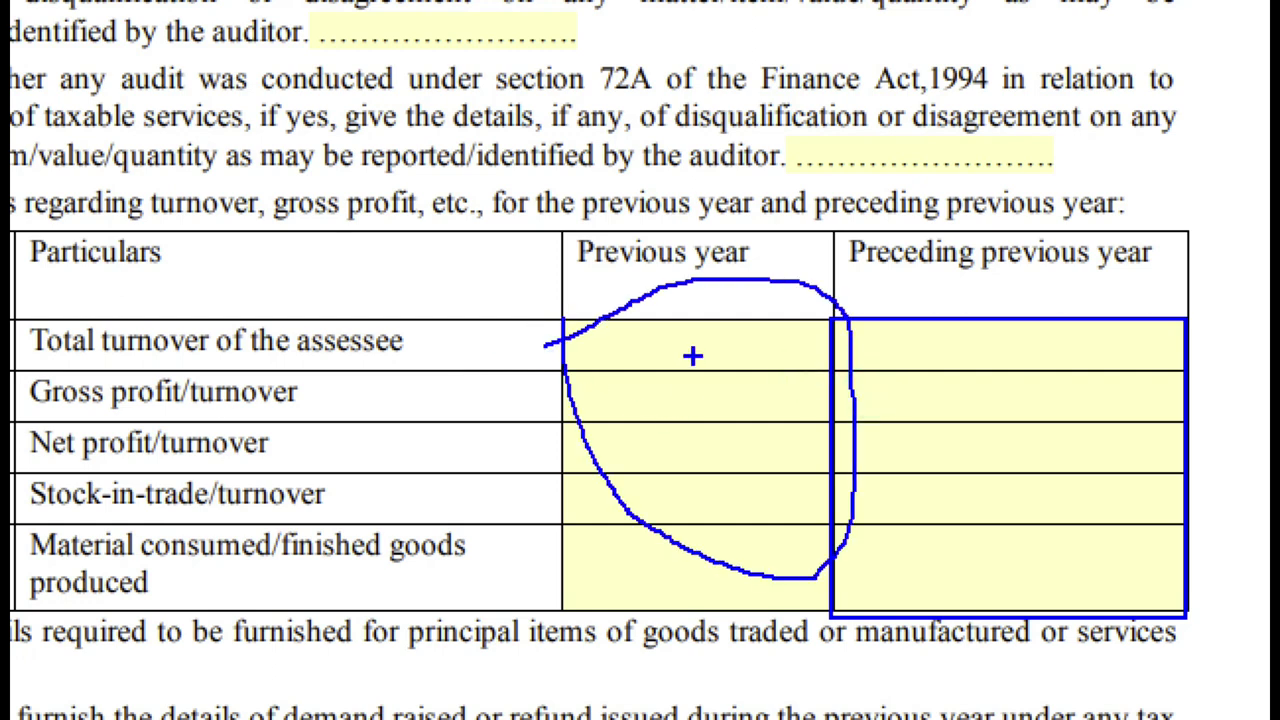
key("e")
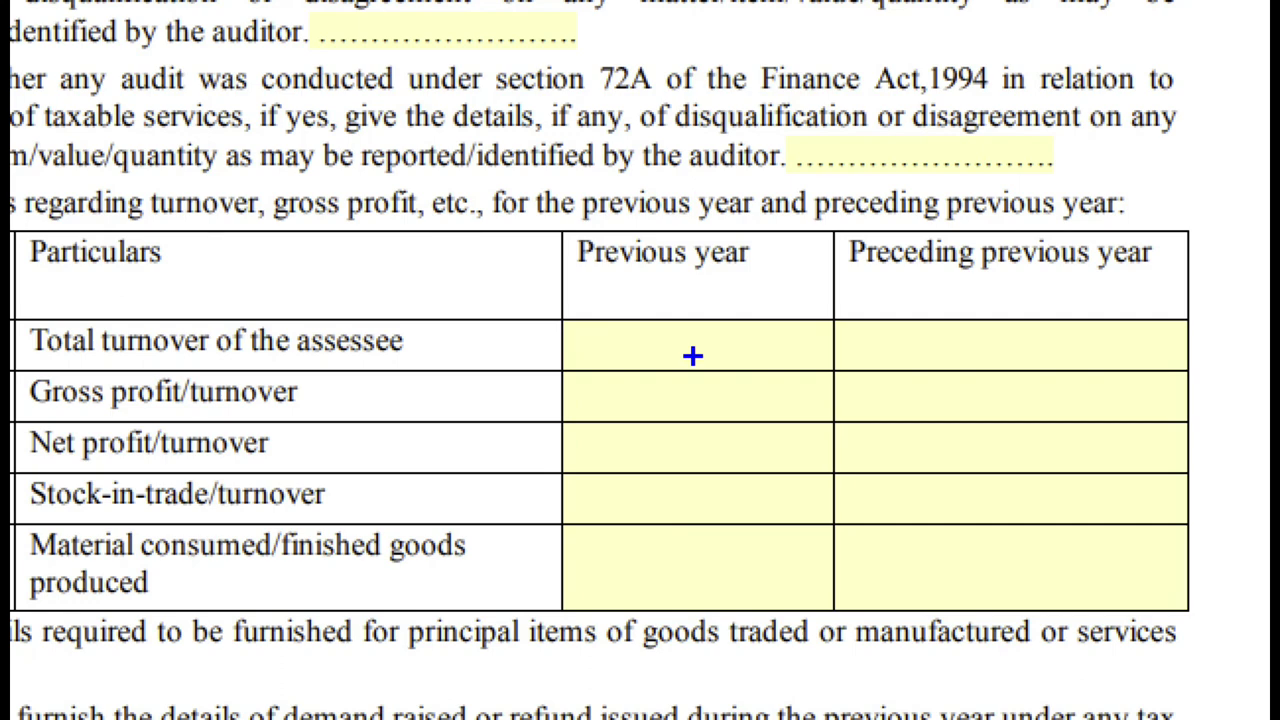
key("Escape")
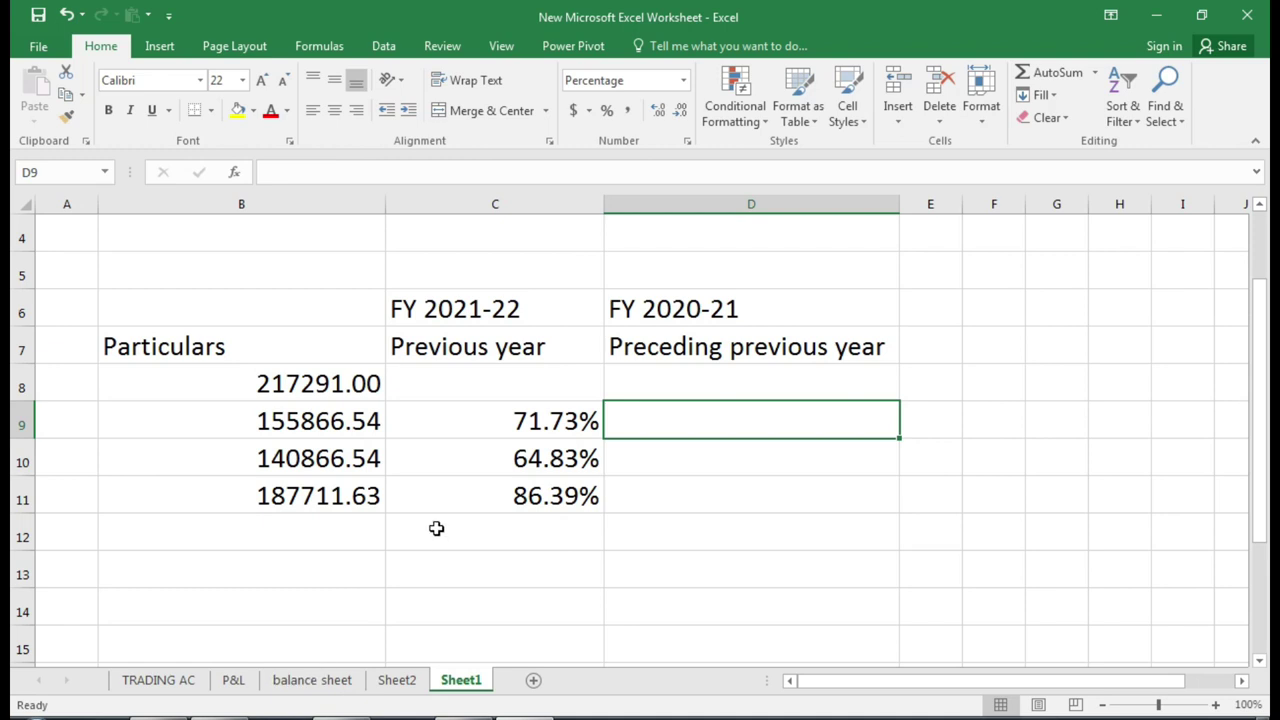
Switch to TallyPrime to check the Profit & Loss A/c, and return to the gross profit ratio row in Sheet1.
left_click(493, 429)
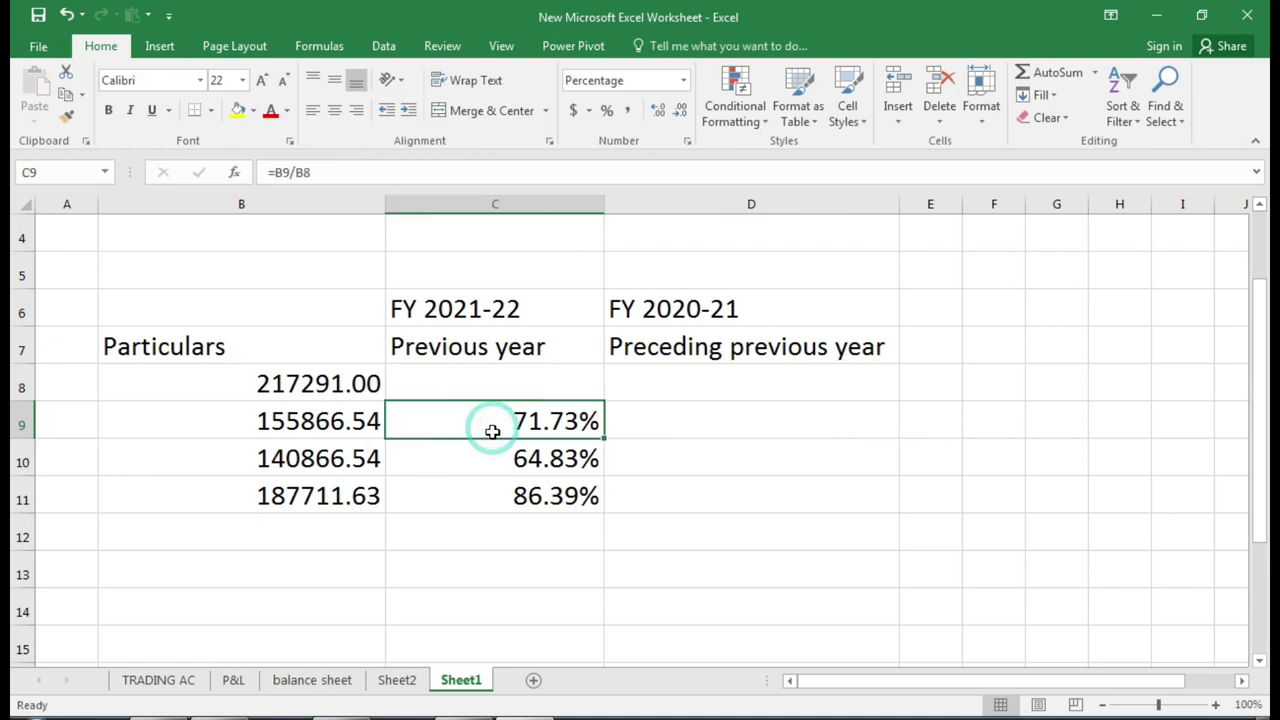
left_click(463, 712)
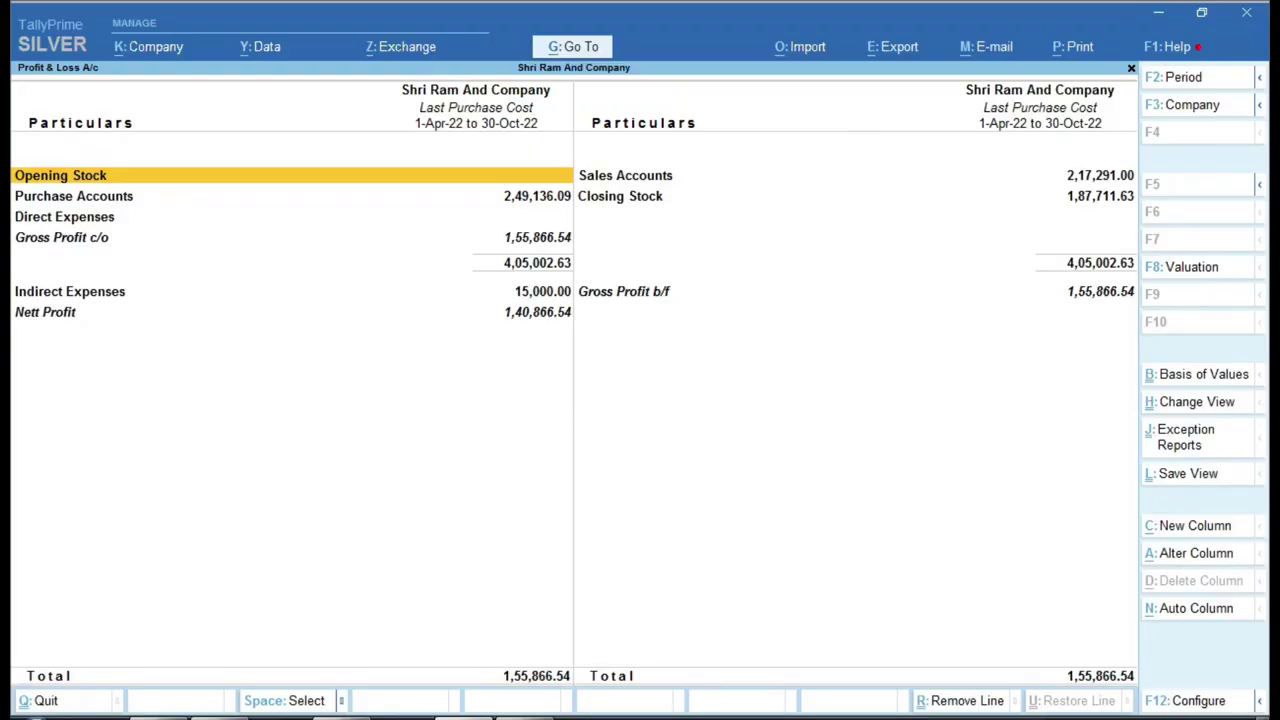
left_click(470, 712)
left_click(714, 430)
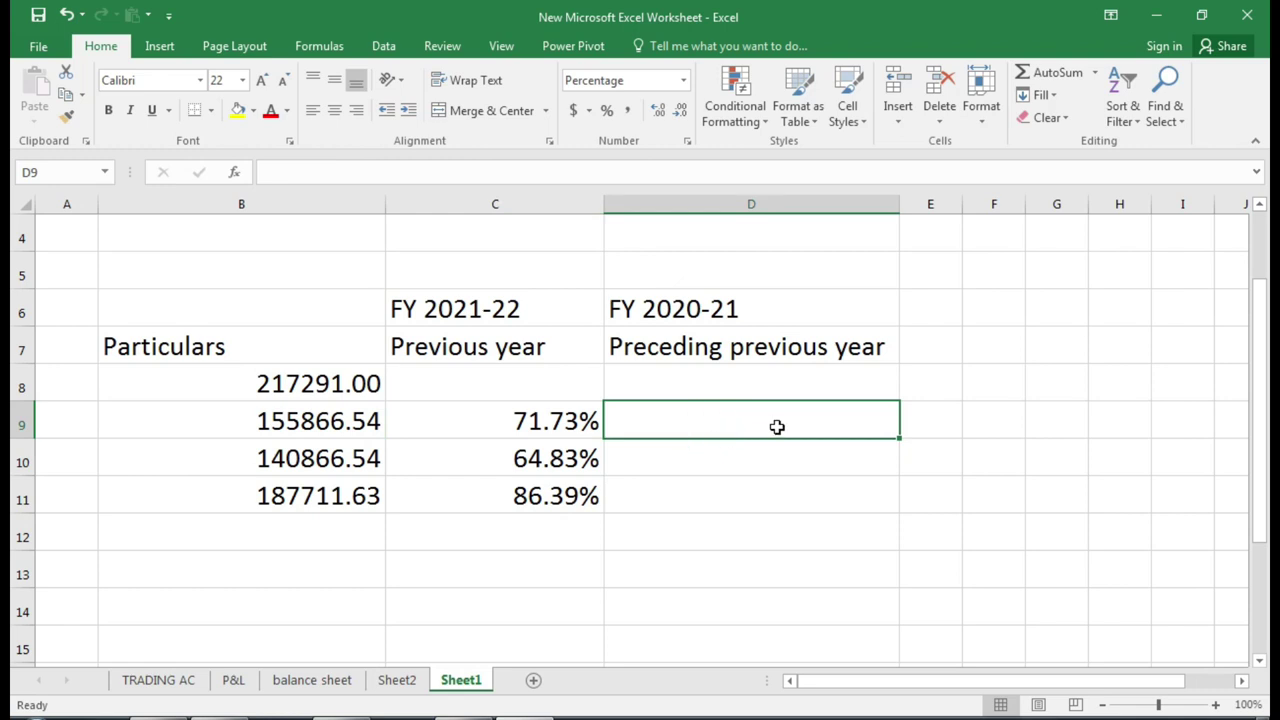
Compare the FY 2021-22 ratios in column C row by row with the matching FY 2020-21 cells in column D.
left_click_drag(748, 414, 747, 490)
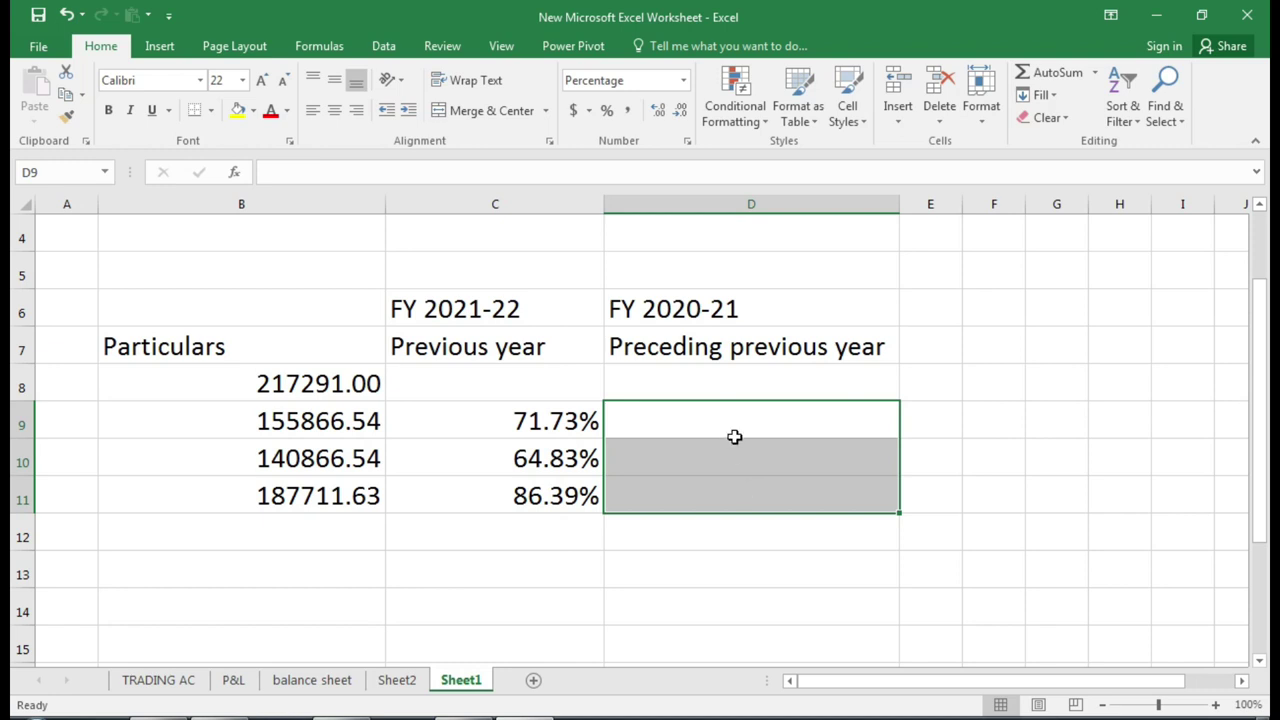
left_click(911, 412)
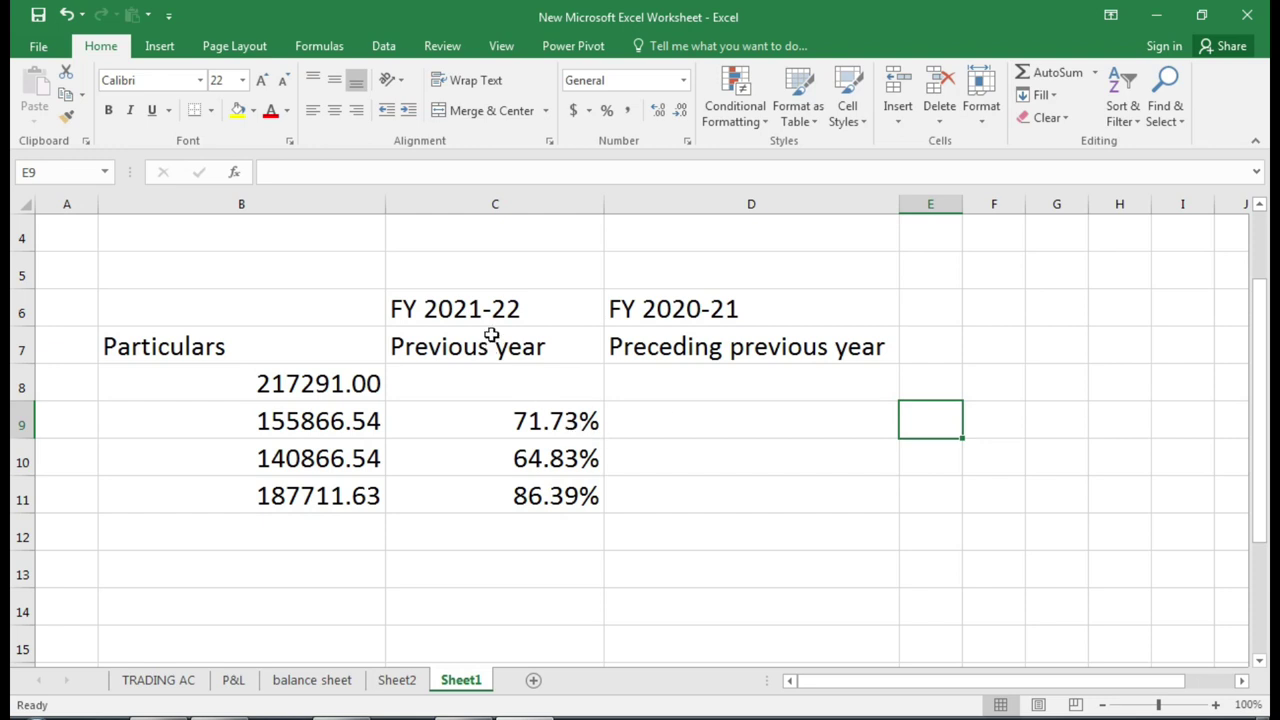
left_click_drag(497, 320, 497, 500)
left_click_drag(689, 306, 690, 495)
left_click_drag(534, 323, 533, 500)
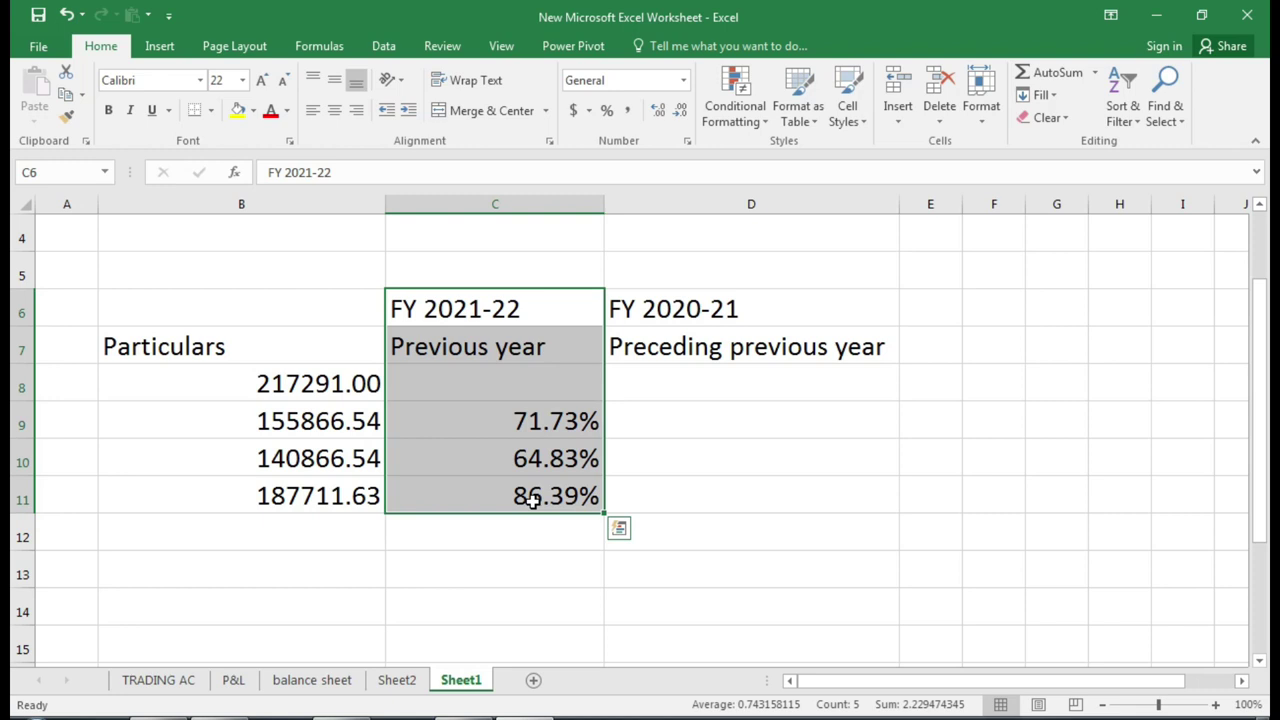
left_click(663, 429)
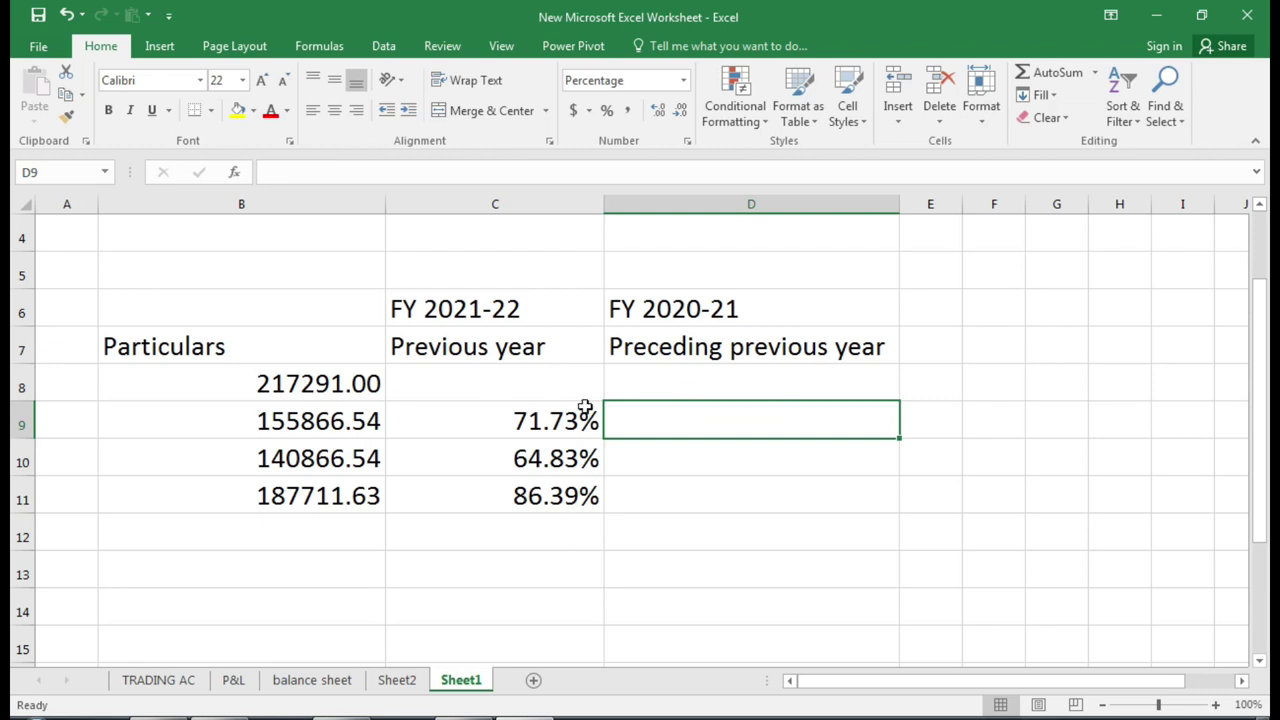
left_click(677, 421)
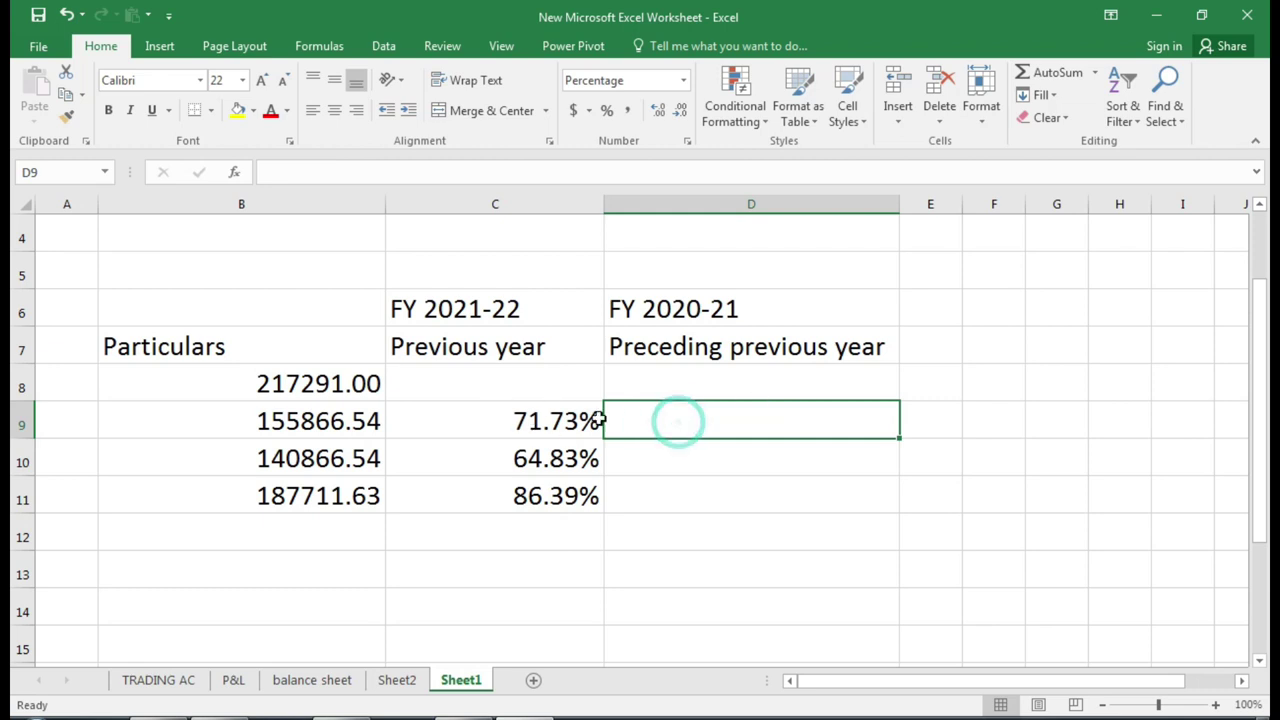
left_click(466, 423)
left_click(734, 423)
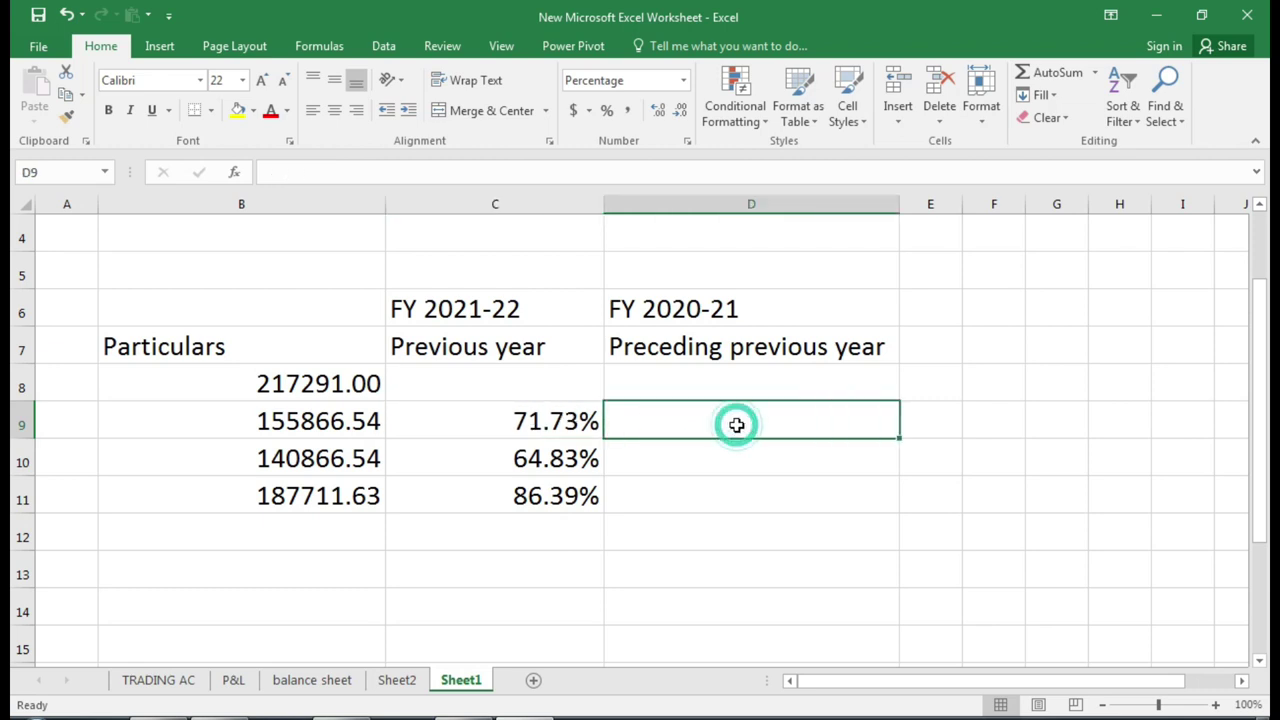
left_click(506, 416)
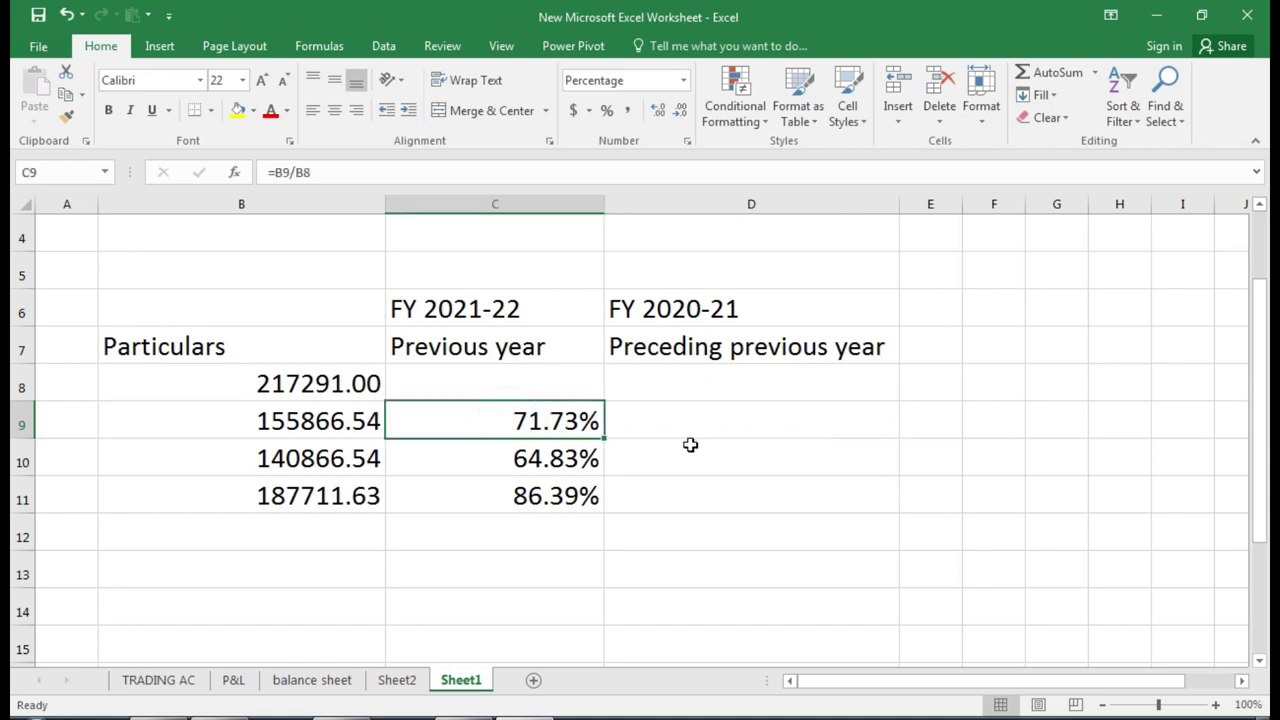
left_click(731, 455)
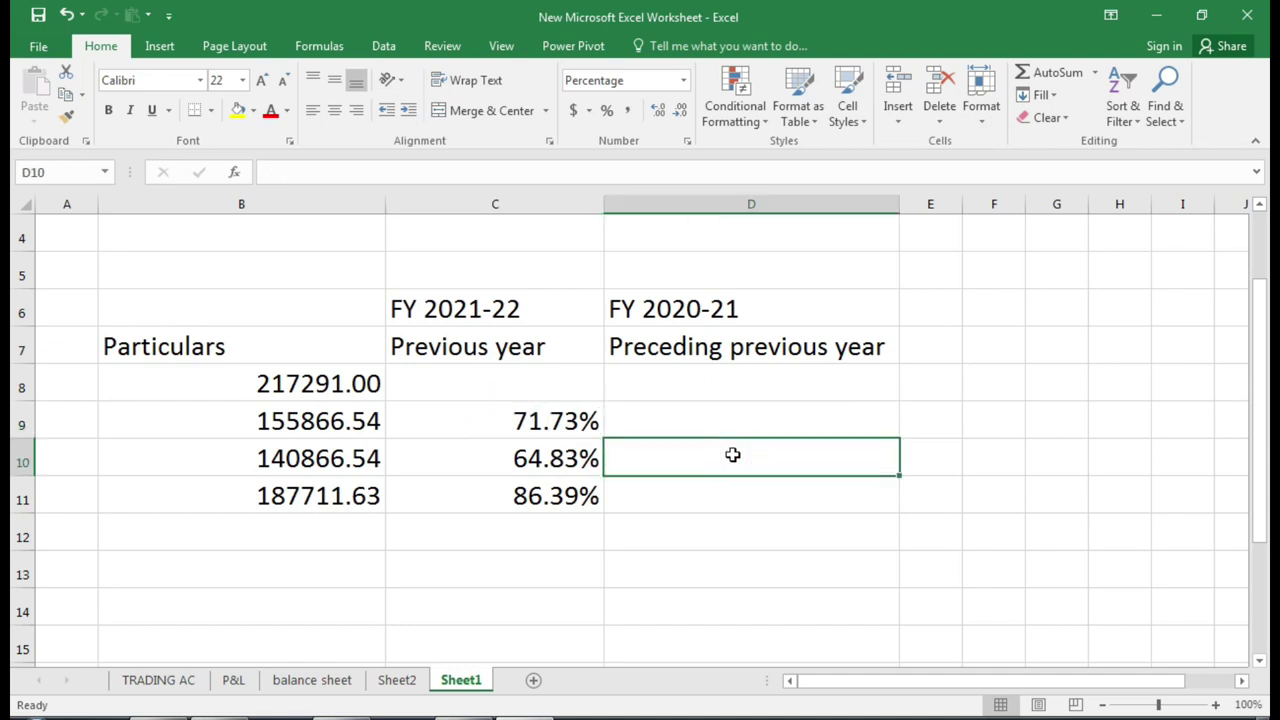
left_click(535, 456)
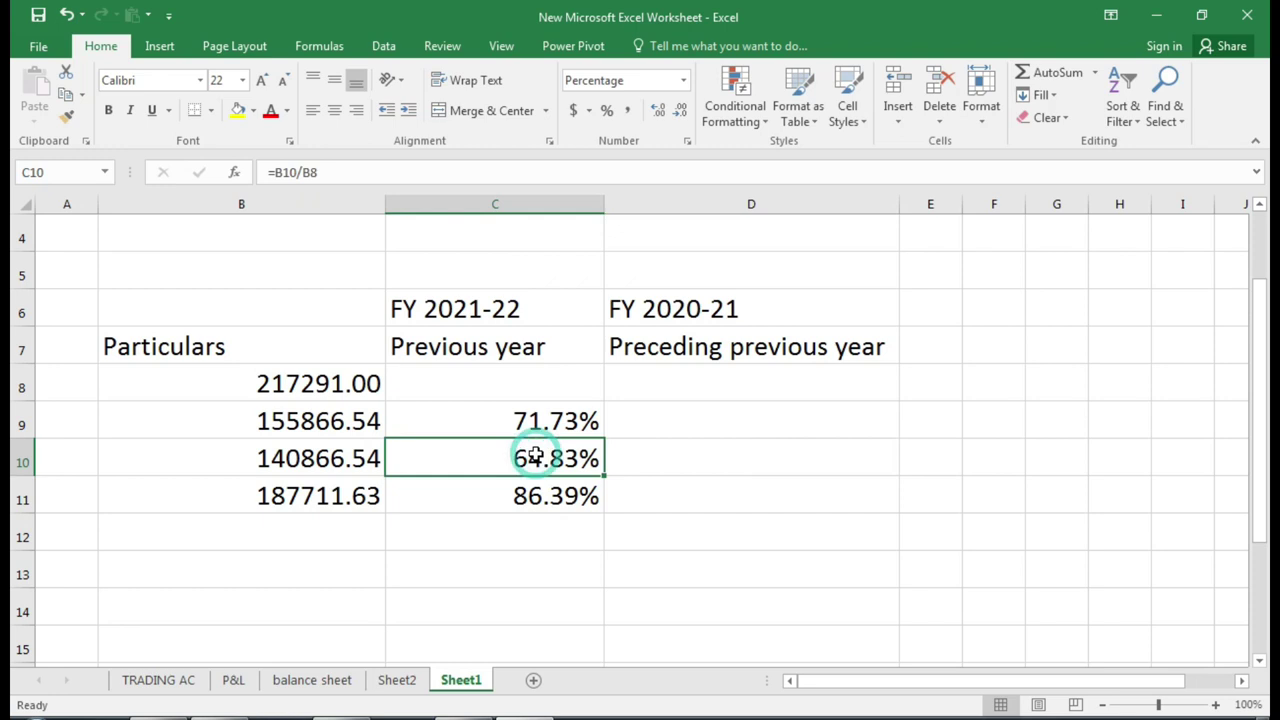
left_click(705, 494)
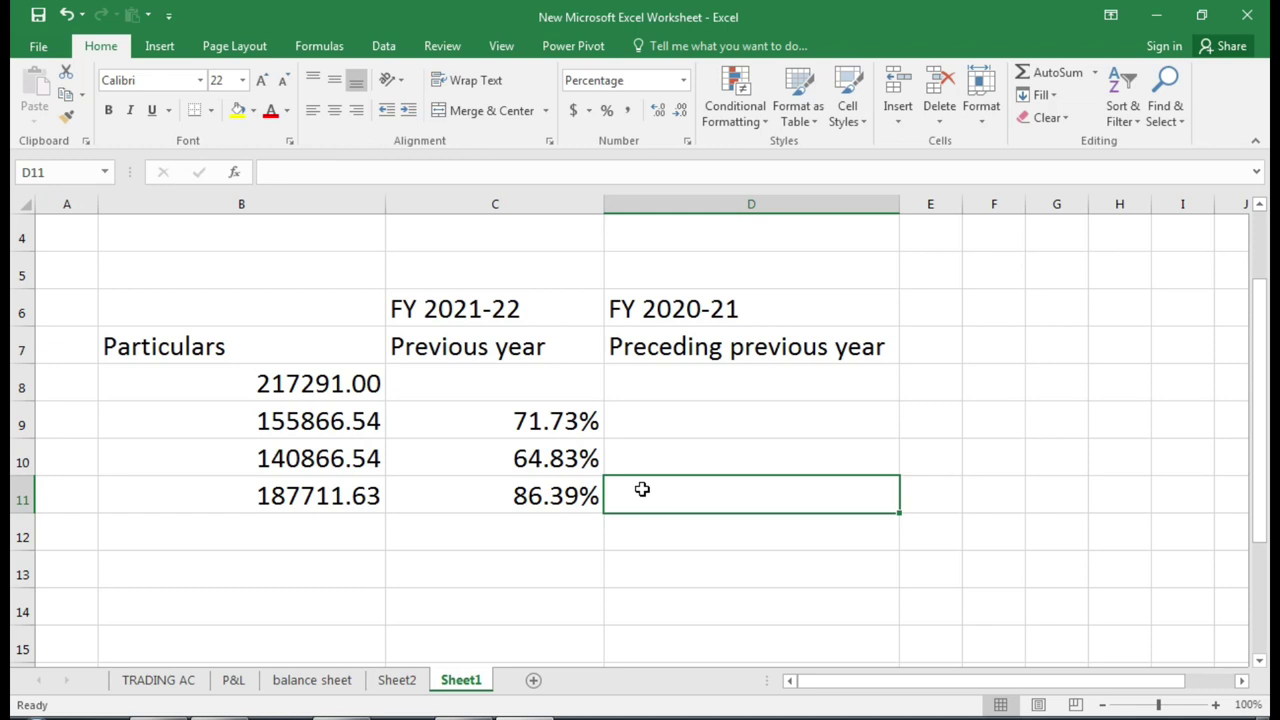
key("Up")
key("Up")
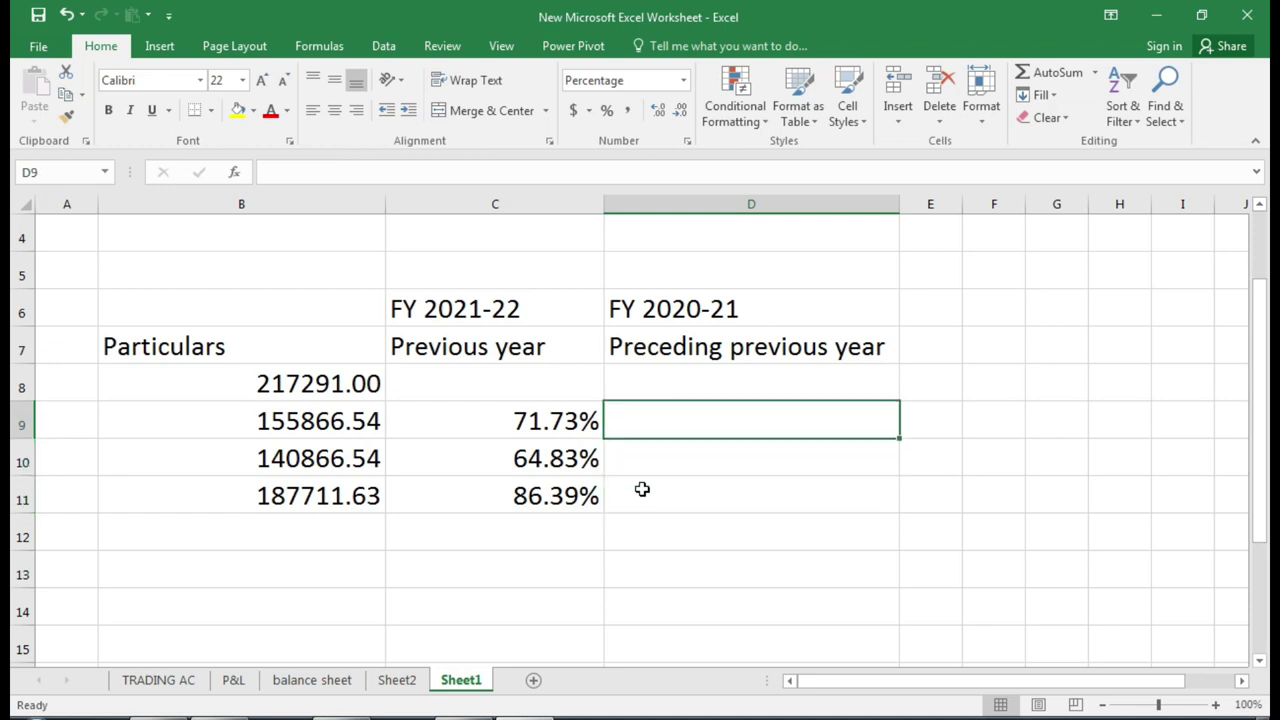
key("Left")
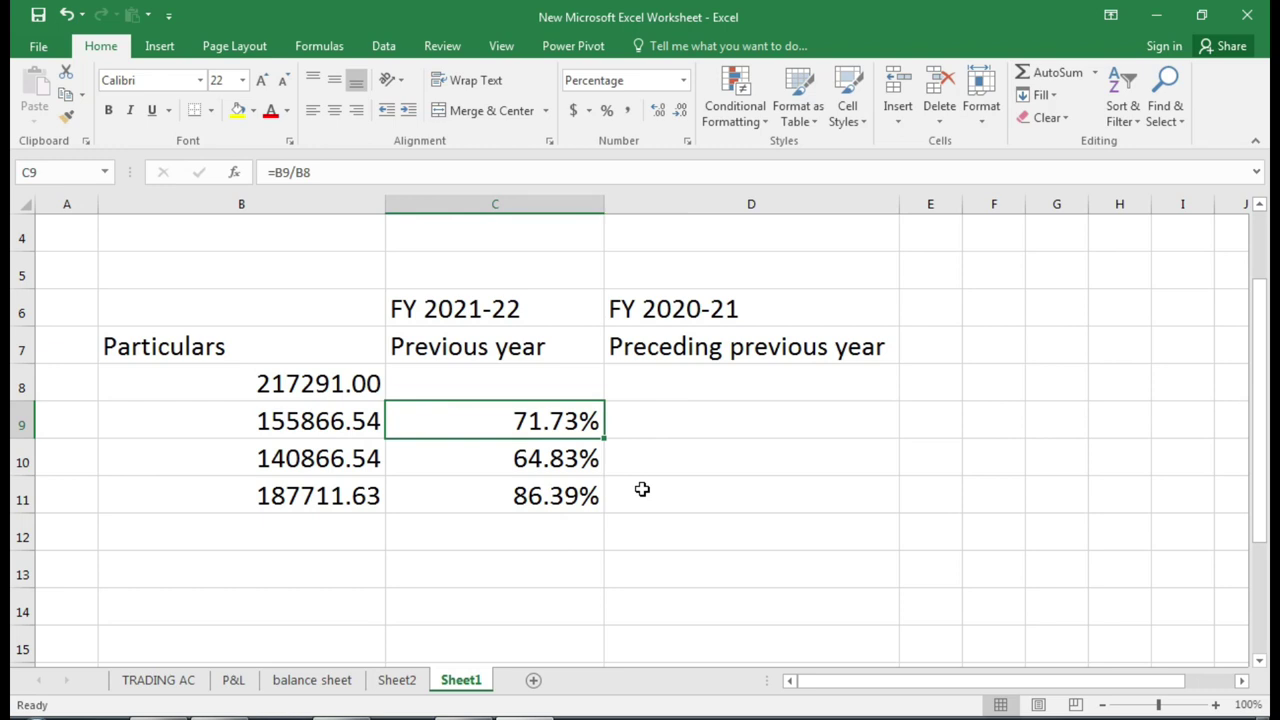
key("Right")
key("Left")
key("Right")
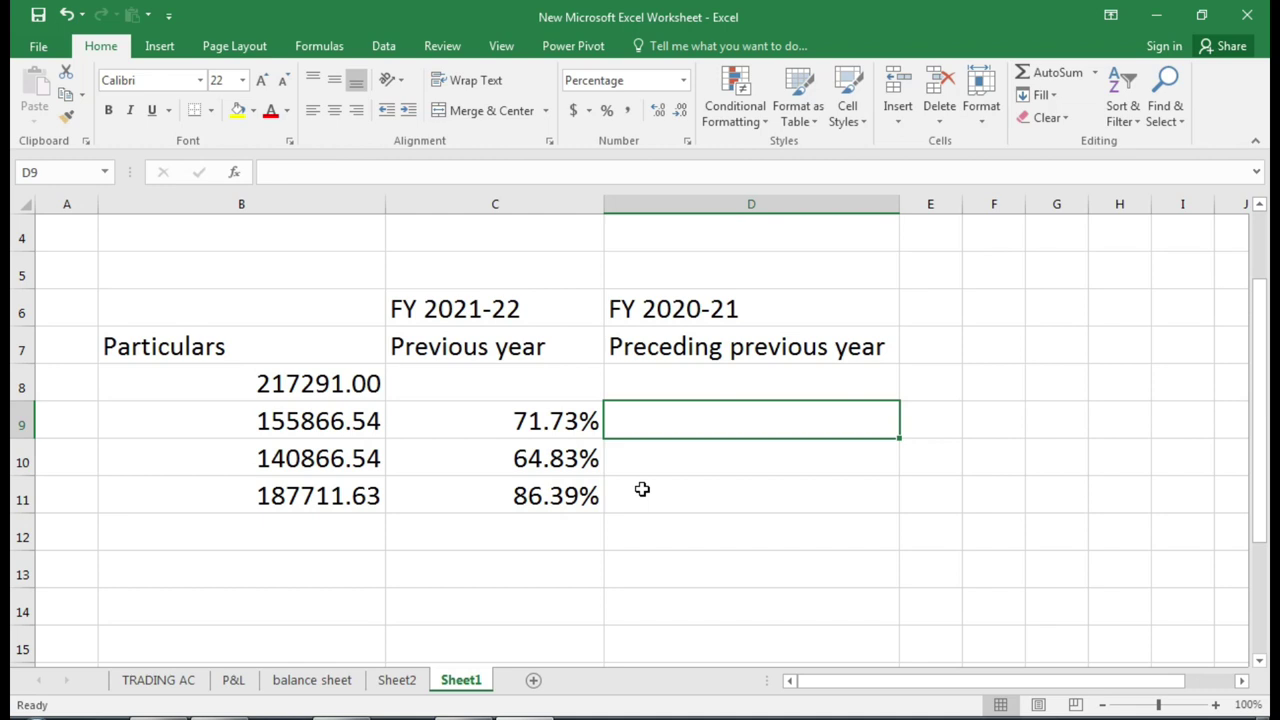
Narrow column D and widen column E in Sheet1.
left_click_drag(900, 199, 925, 211)
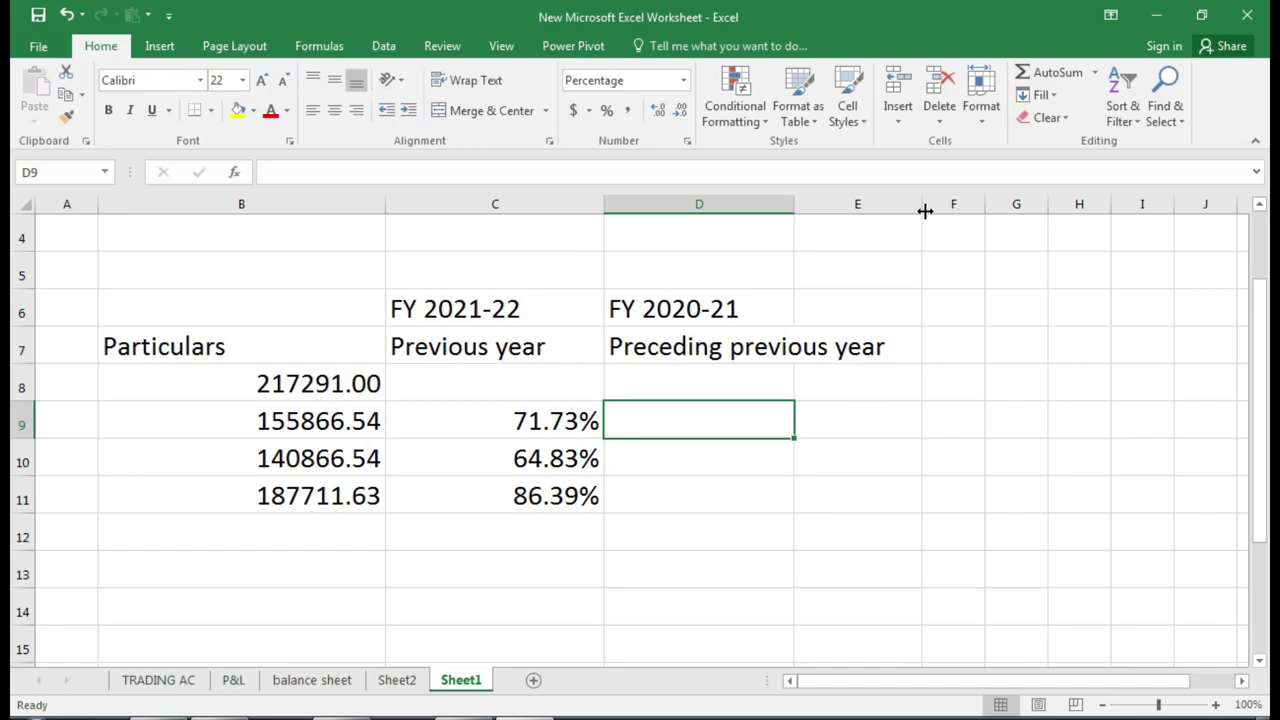
Switch to the PDF form and examine the Total turnover row of clause 40 for both years.
key("alt+Tab")
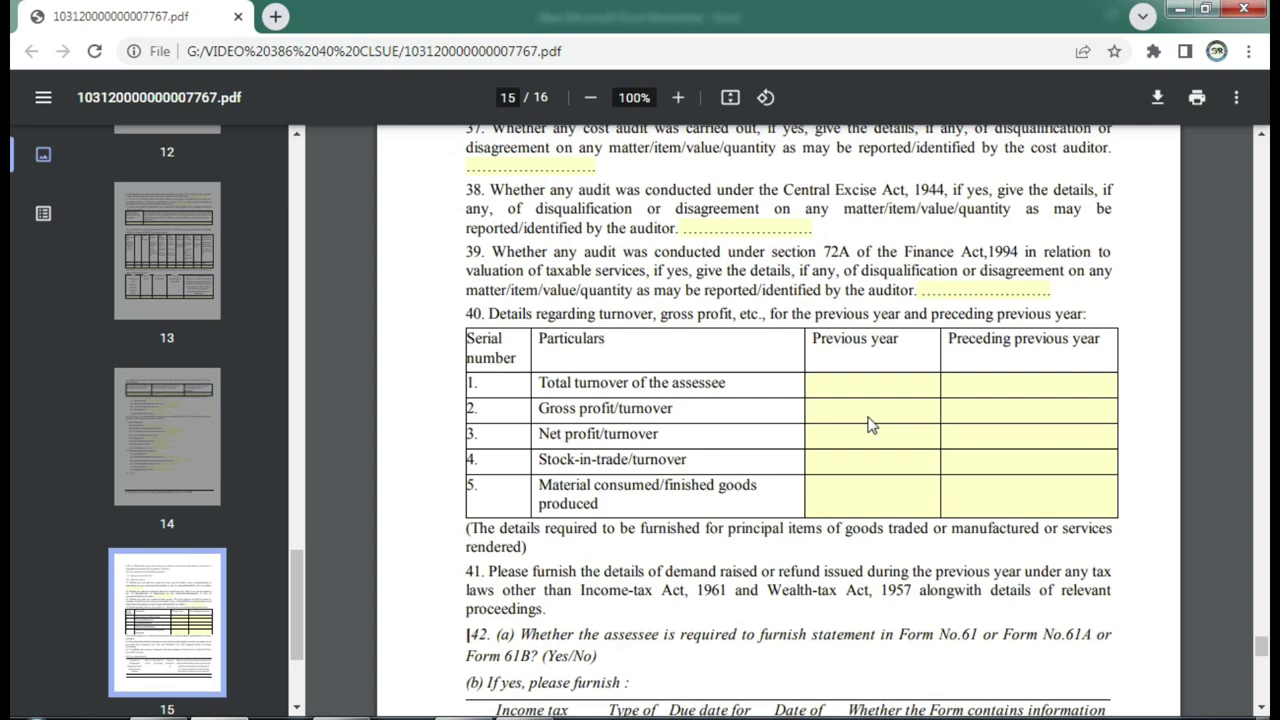
left_click(870, 382)
left_click(1017, 380)
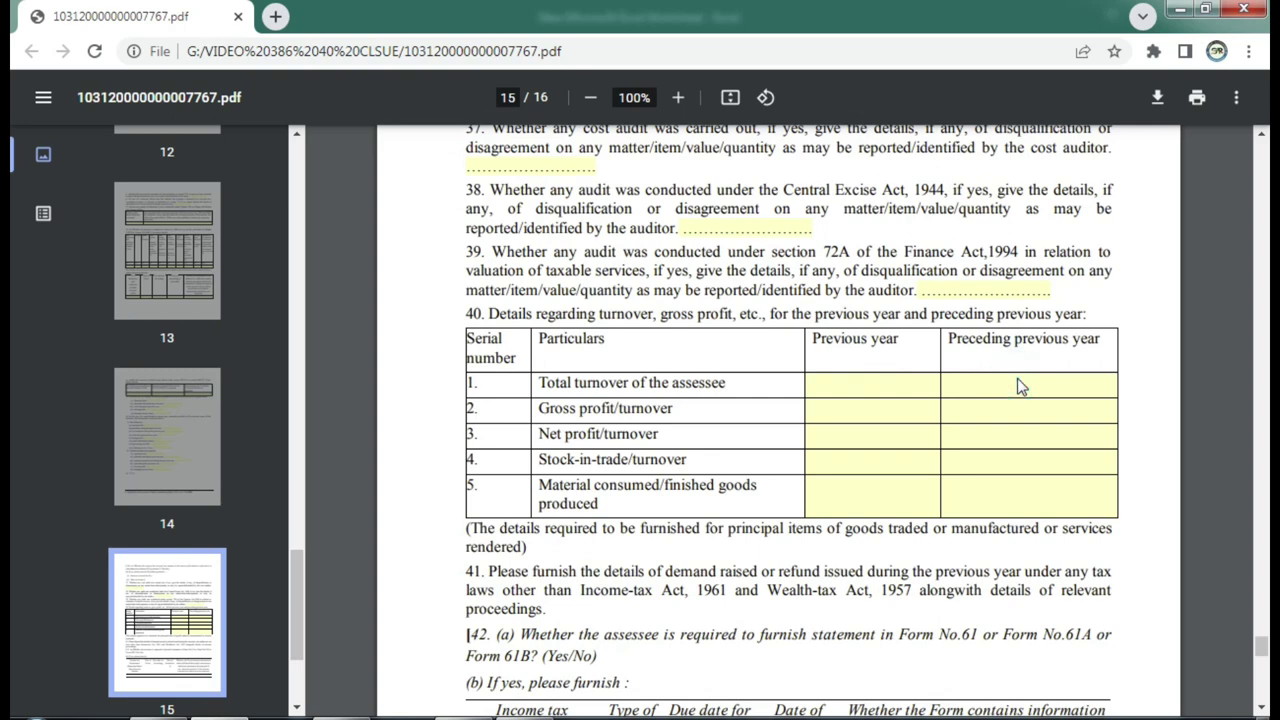